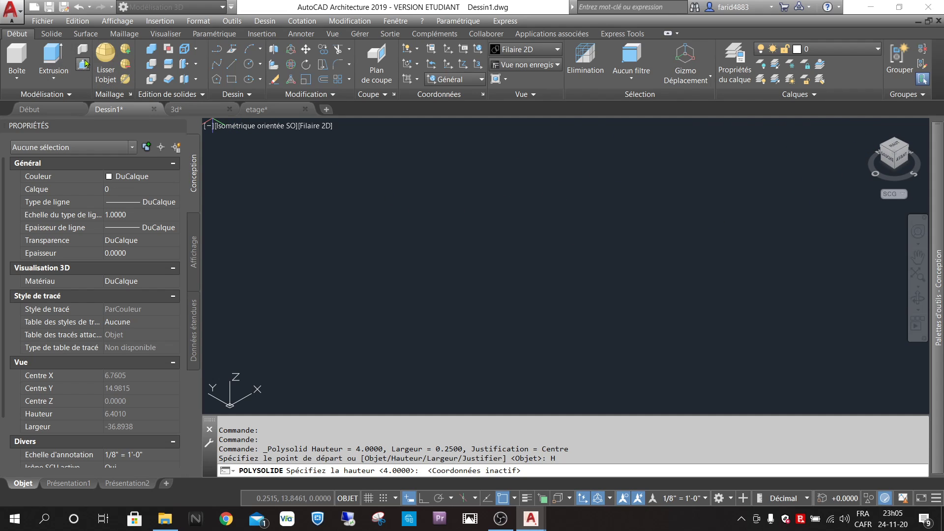
Start a polysolid and change the drawing units from decimal to Architectural.
click(81, 51)
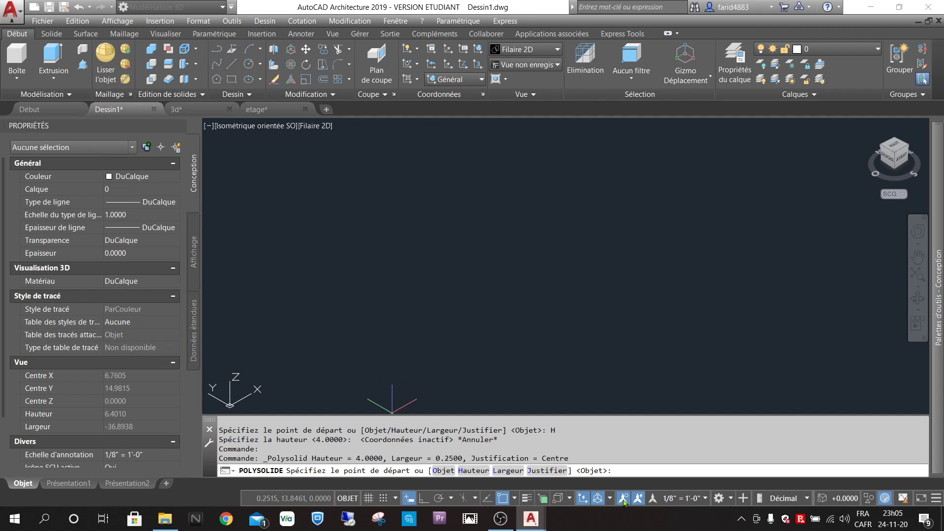
click(804, 499)
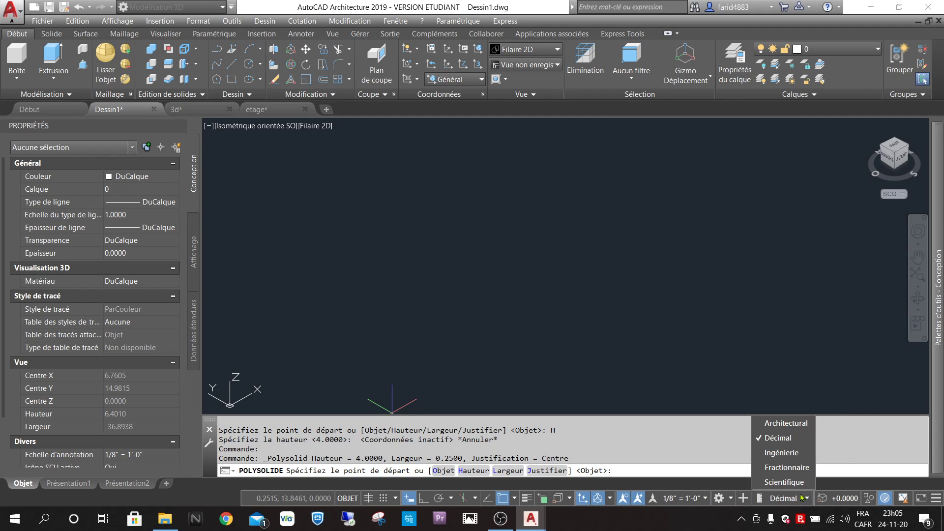
click(786, 425)
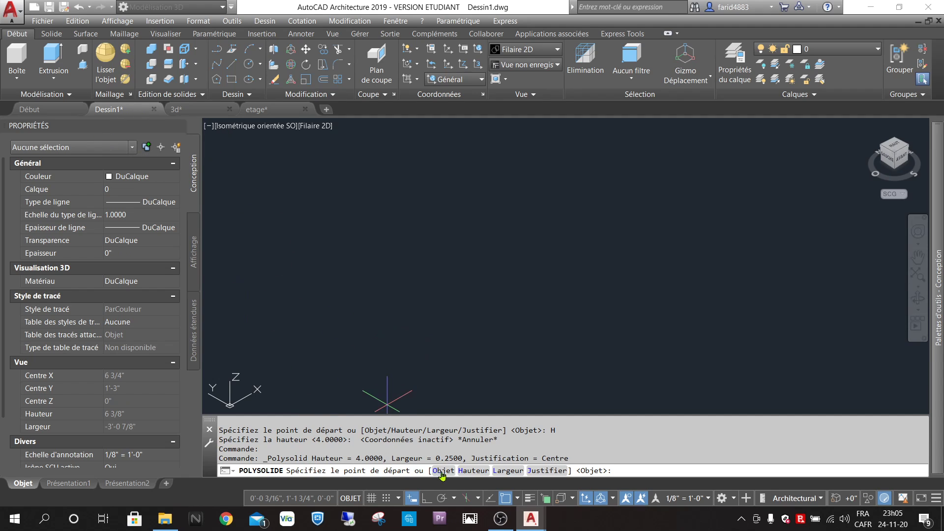
Set the polysolid height to 8'2" and its width to 4.5".
click(473, 470)
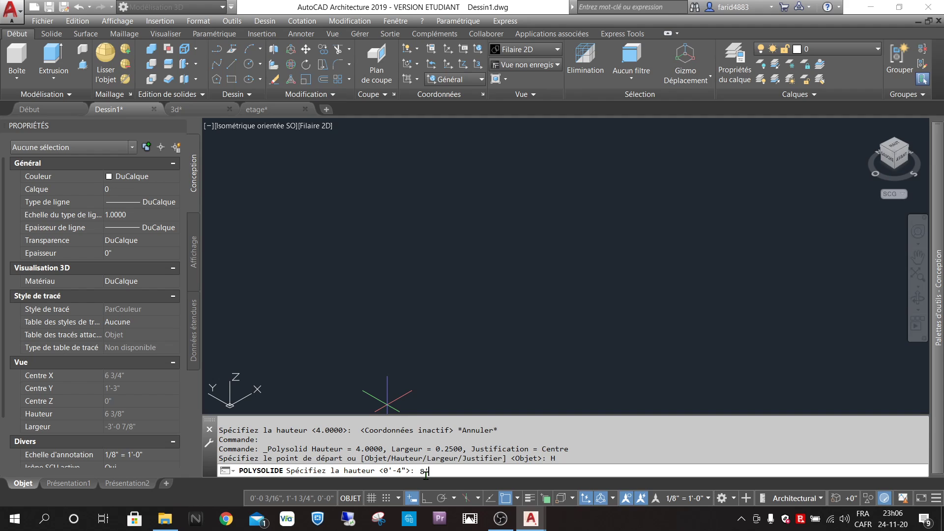
key(Return)
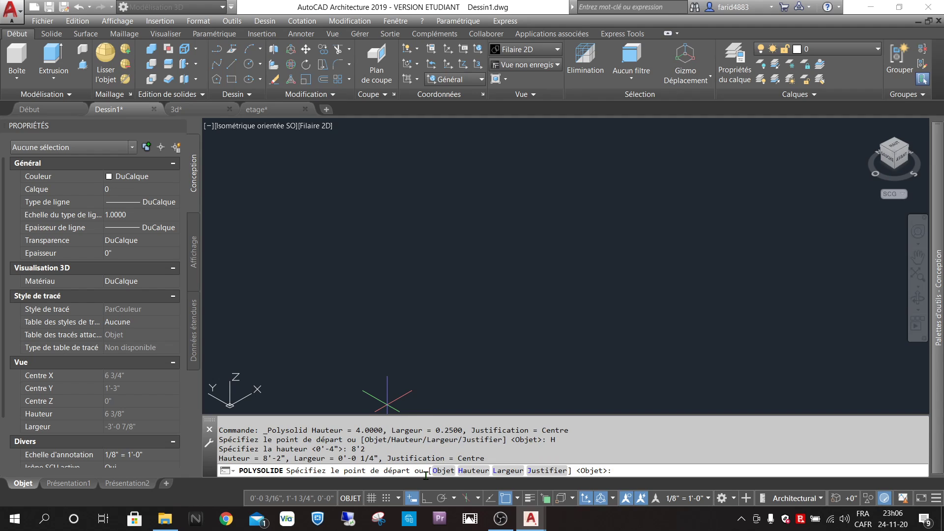
click(517, 472)
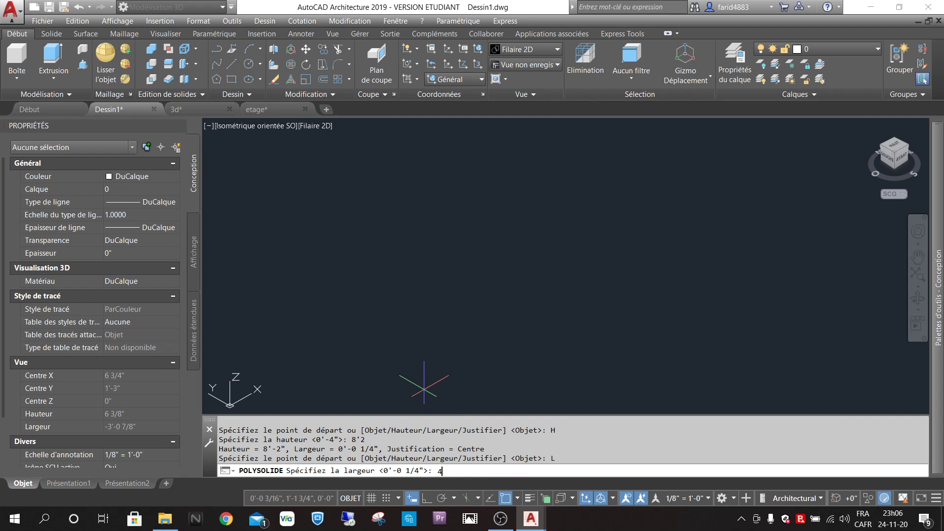
key(Return)
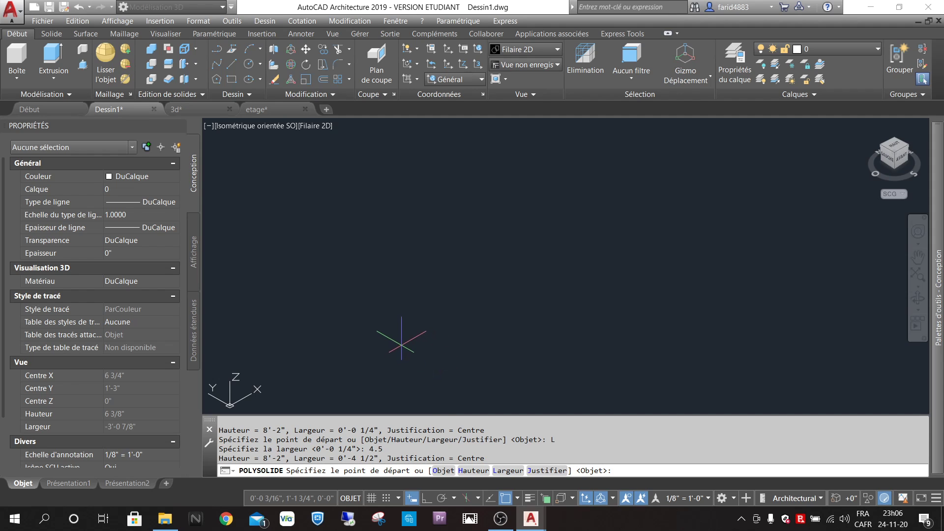
Draw an angled two-segment polysolid wall about 13'-2" in total length.
click(402, 346)
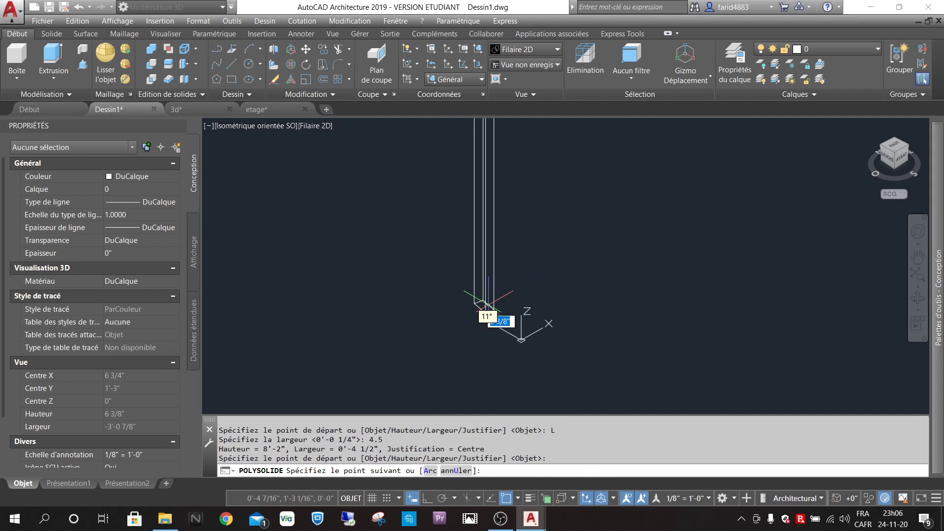
click(793, 194)
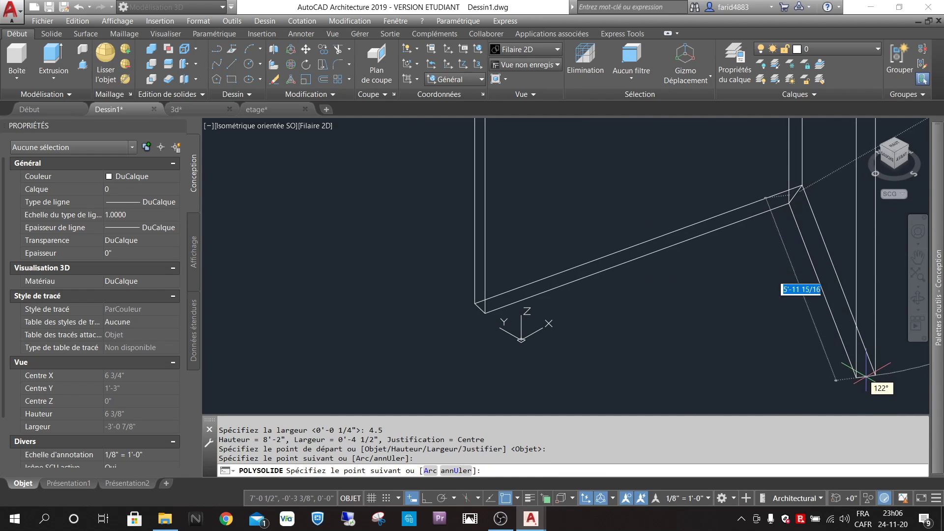
click(848, 378)
key(Return)
Display the model in the Conceptual (Conceptuel) visual style with the whole angled wall in view.
scroll(659, 330, down, 5)
scroll(654, 273, up, 6)
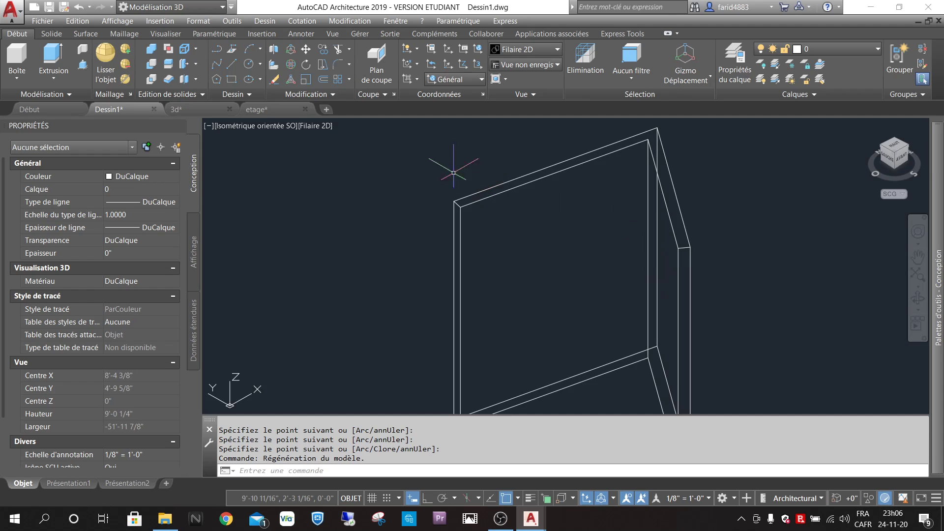
click(317, 127)
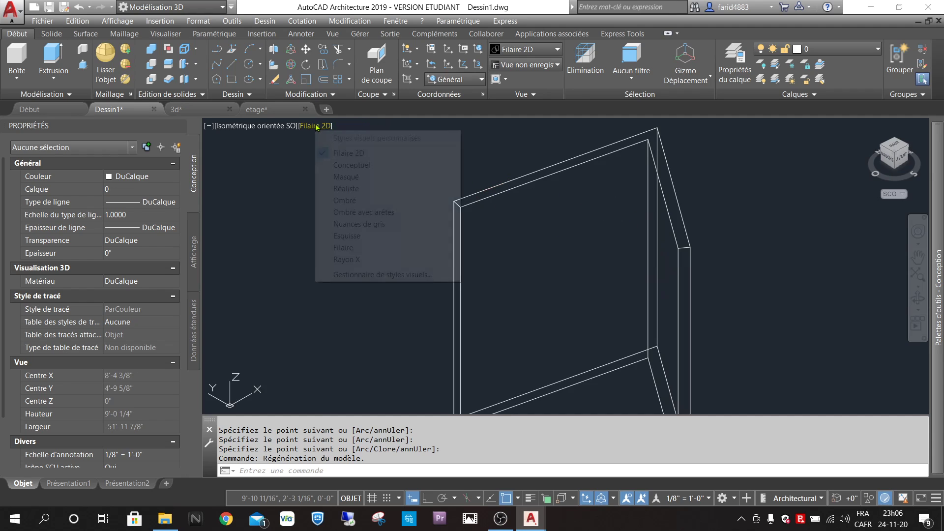
click(334, 163)
scroll(601, 213, down, 6)
scroll(670, 210, up, 3)
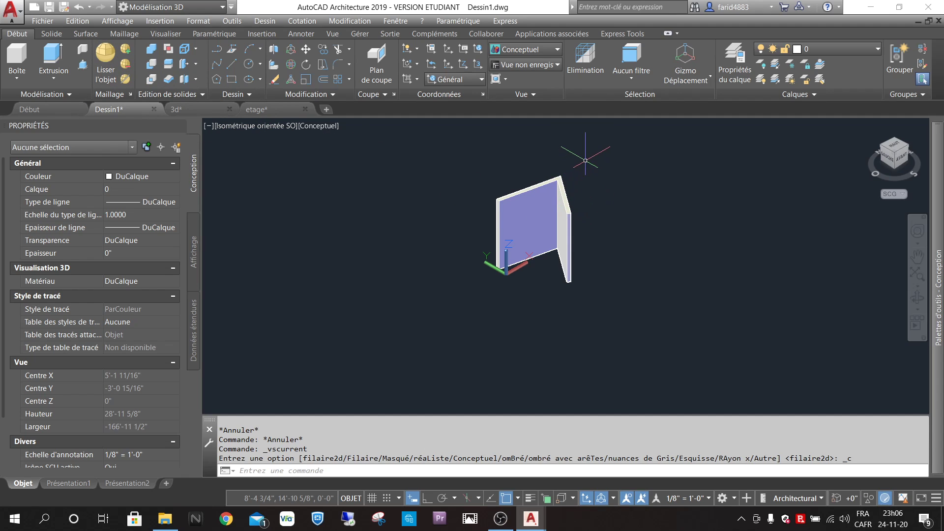
Delete the angled polysolid wall from the drawing.
click(598, 152)
click(493, 226)
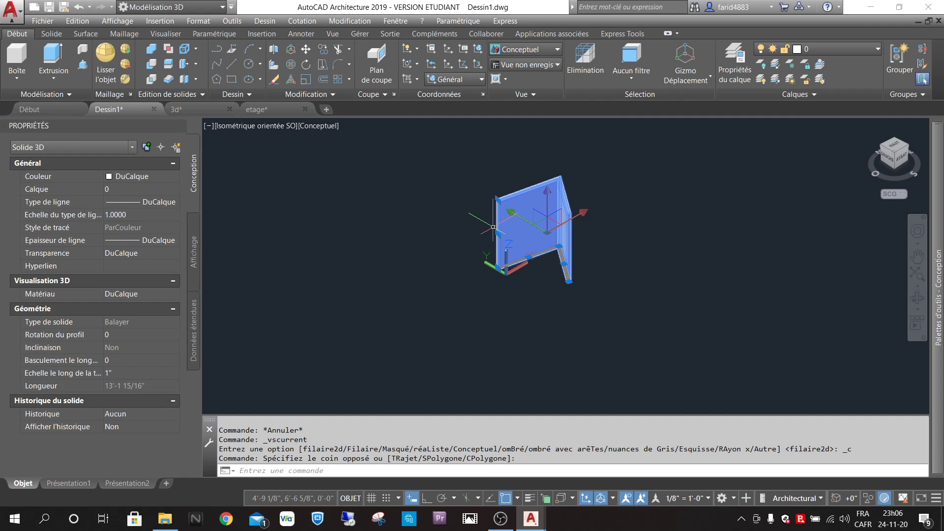
key(Delete)
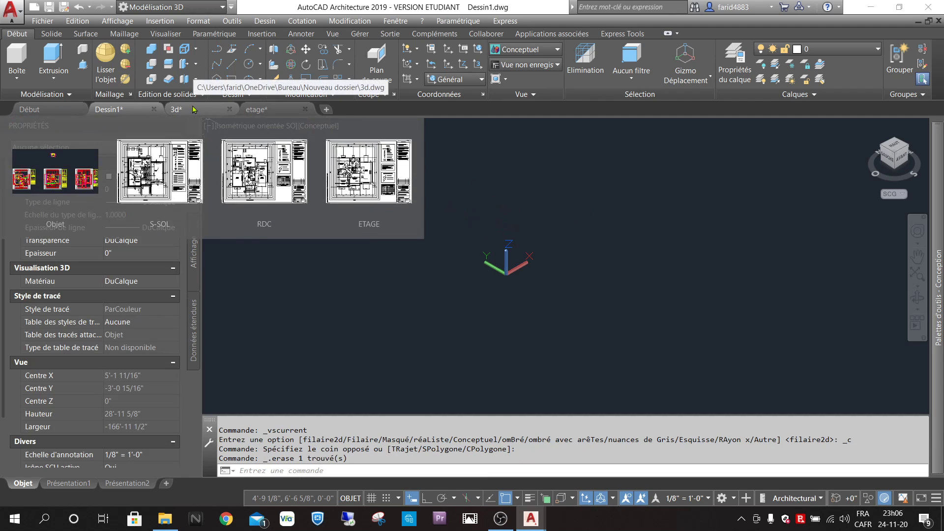
Switch to the 3d drawing and examine its three floor plans, ending on the ETAGE plan.
click(194, 109)
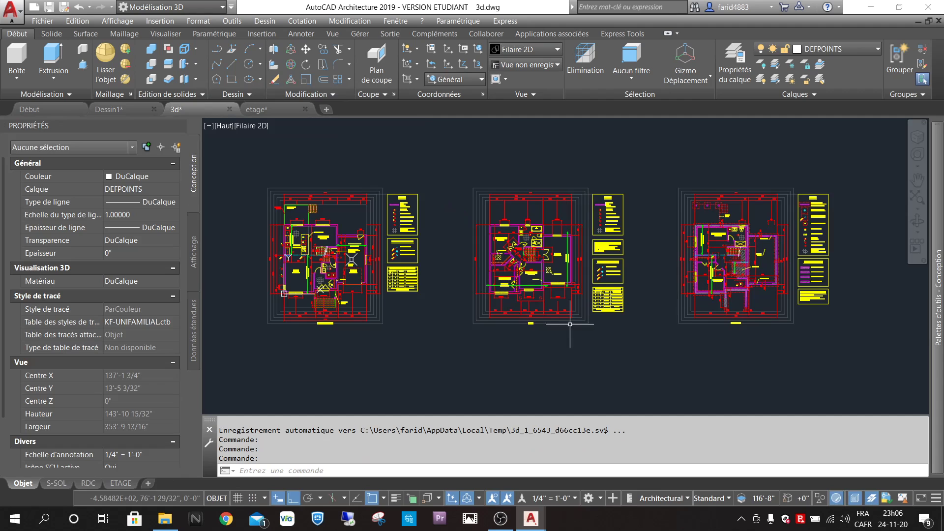
scroll(521, 310, up, 5)
scroll(545, 237, down, 3)
scroll(545, 237, up, 5)
scroll(532, 235, down, 3)
scroll(532, 235, up, 3)
scroll(532, 235, down, 3)
mouse_move(741, 248)
middle_down()
mouse_move(289, 234)
mouse_move(676, 230)
mouse_move(656, 236)
mouse_move(599, 232)
mouse_move(702, 224)
mouse_move(831, 255)
middle_up()
mouse_move(736, 261)
middle_down()
mouse_move(482, 265)
mouse_move(460, 240)
middle_up()
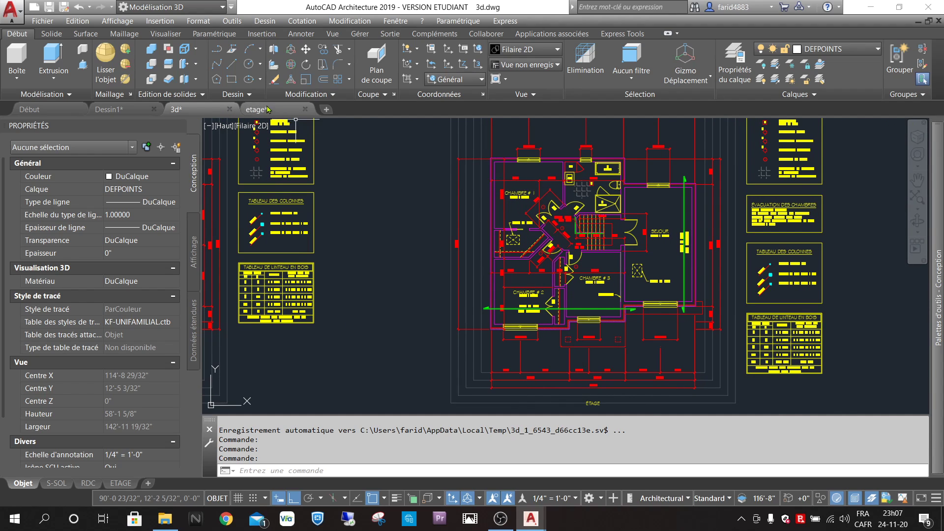
Switch to the etage drawing and fit its whole floor plan in the view.
click(267, 110)
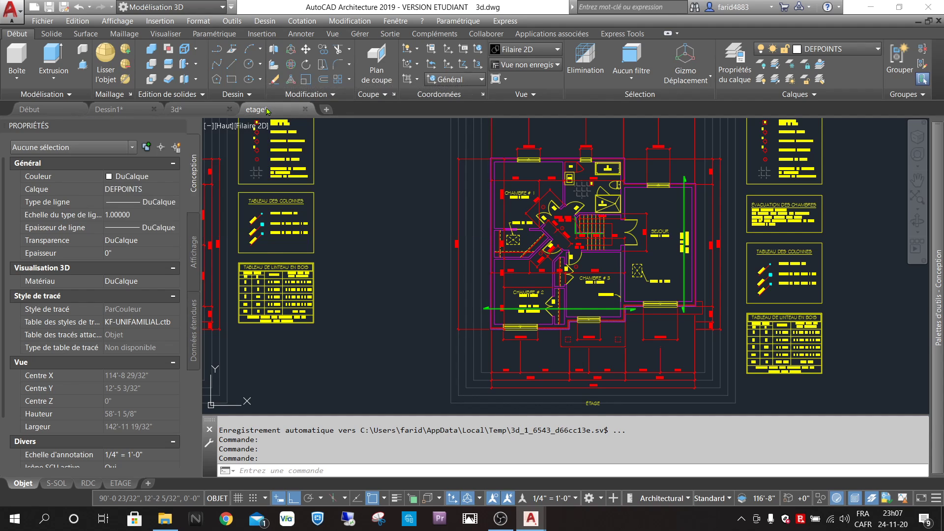
scroll(556, 238, up, 4)
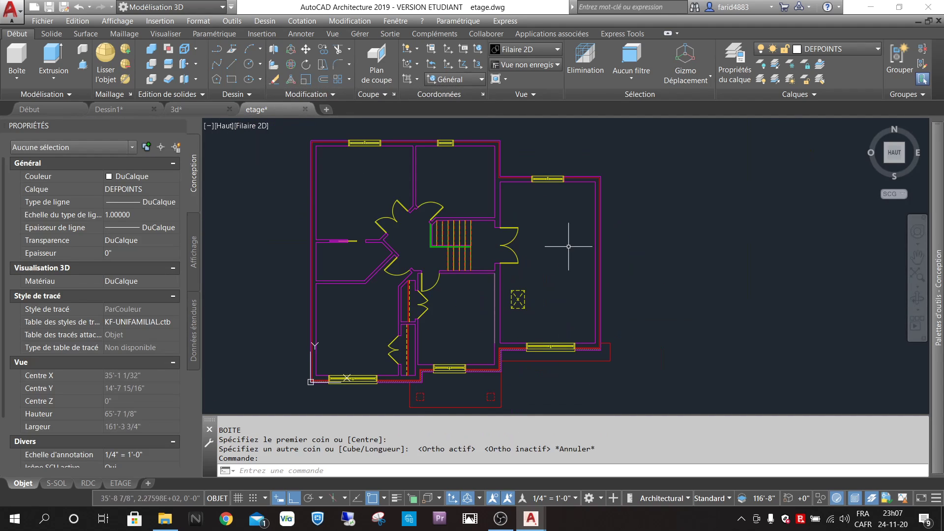
middle_drag(544, 236, 592, 237)
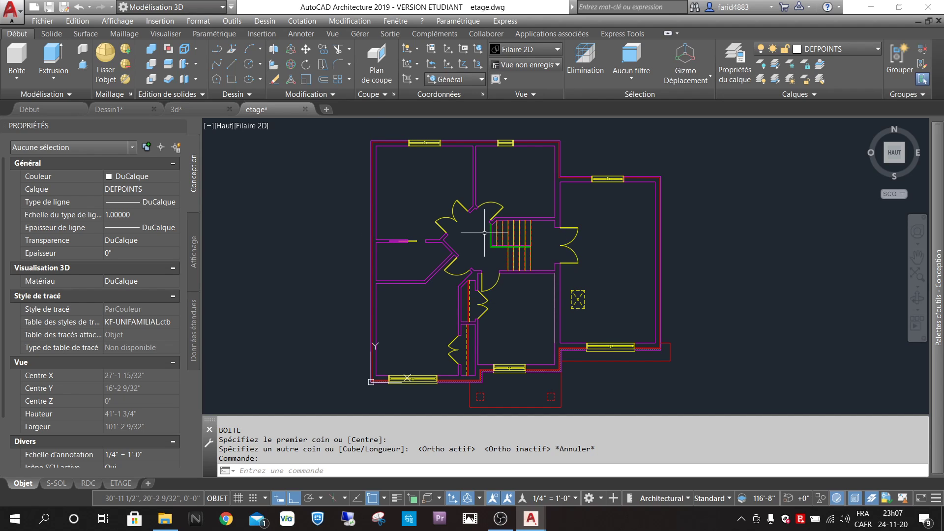
middle_click(749, 241)
middle_click(750, 241)
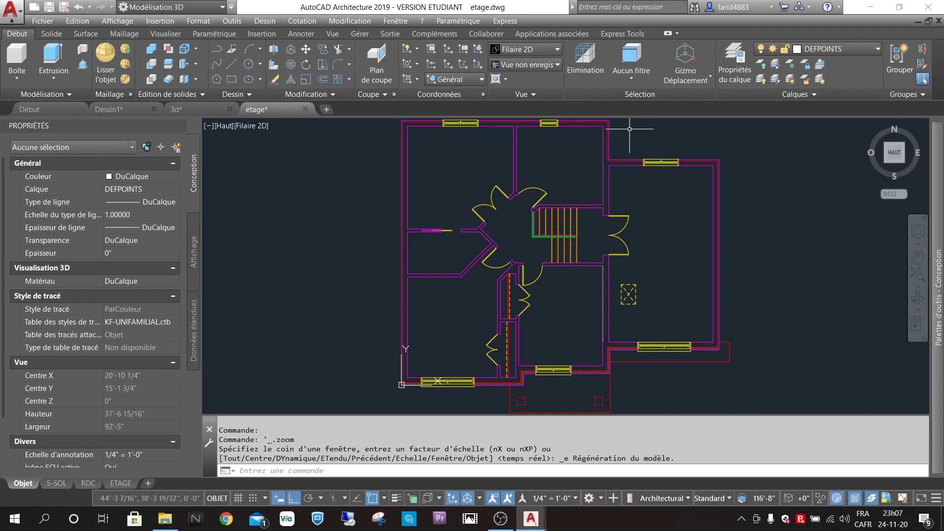
Create a new layer named "mur 3d" and give it the colour blue.
click(742, 61)
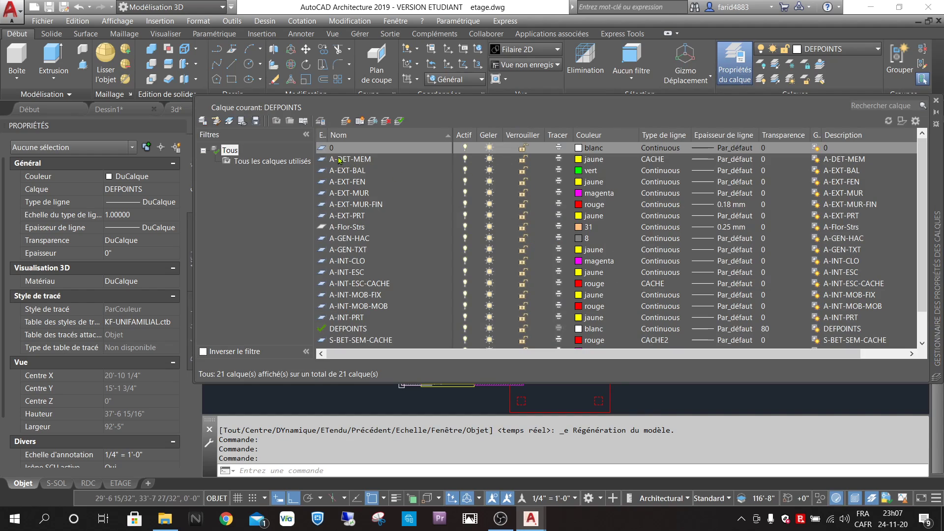
click(347, 121)
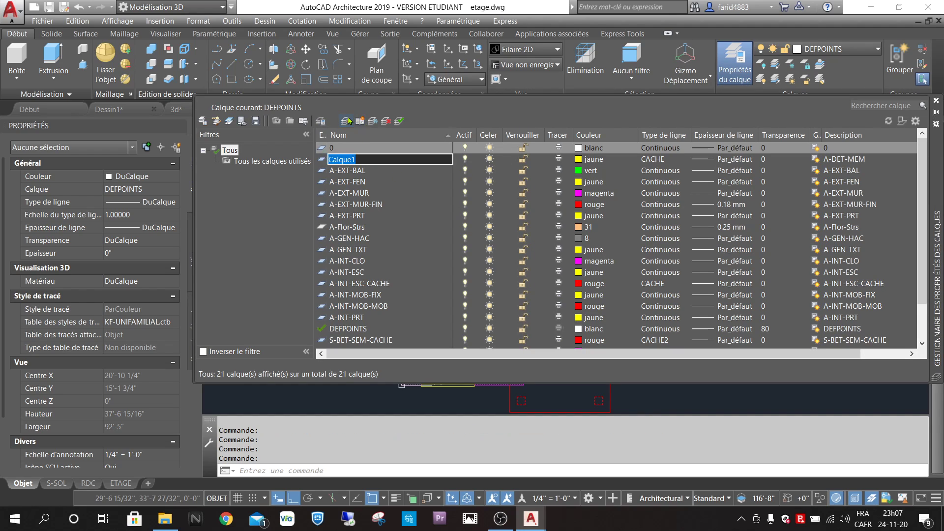
text(mur 3d)
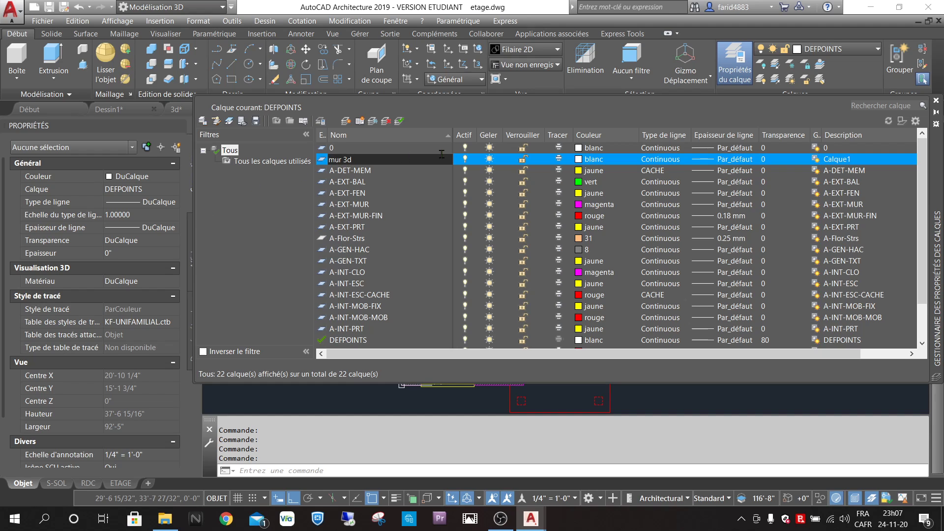
click(579, 159)
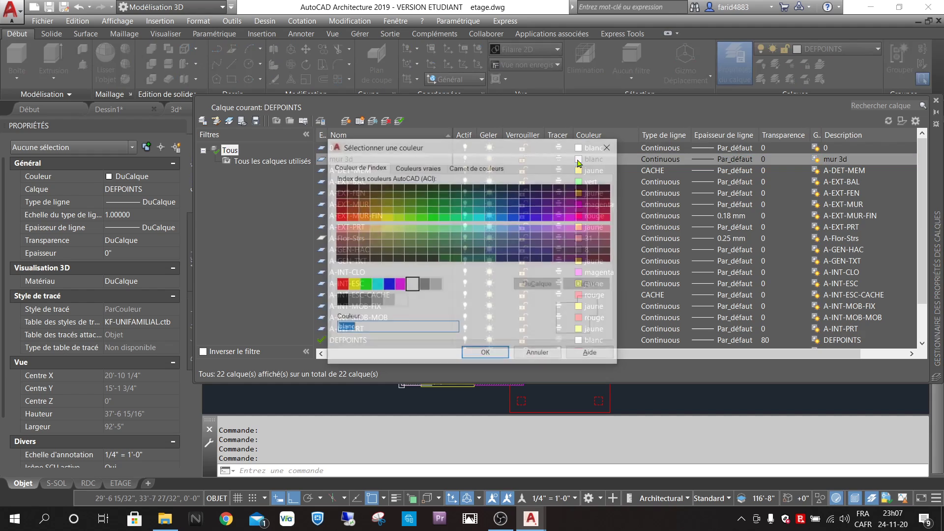
click(389, 285)
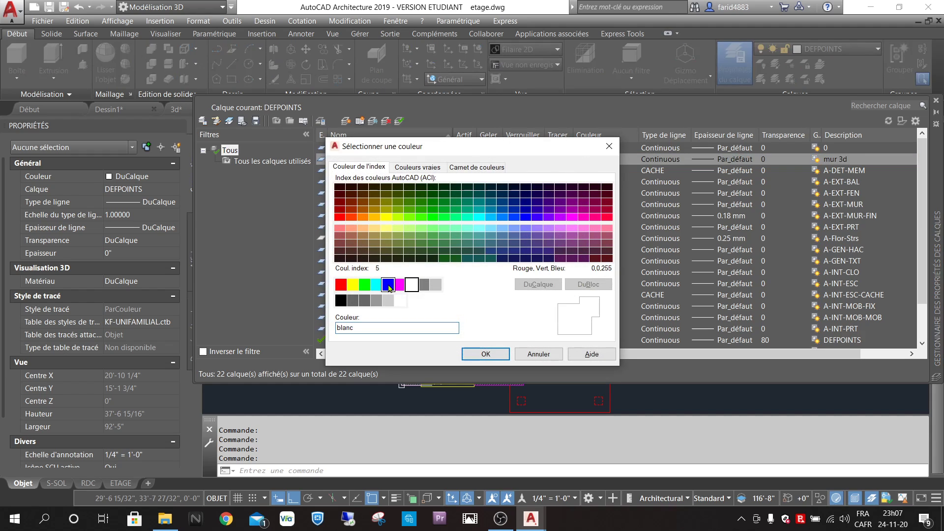
click(487, 354)
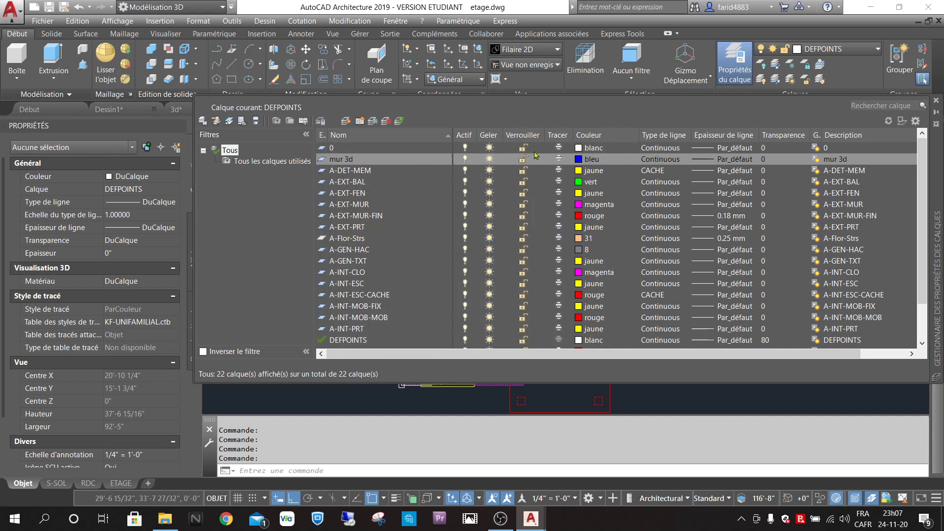
click(936, 100)
Examine the floor plan's walls, staircase, double door and window openings up close.
scroll(422, 227, down, 5)
scroll(464, 178, up, 6)
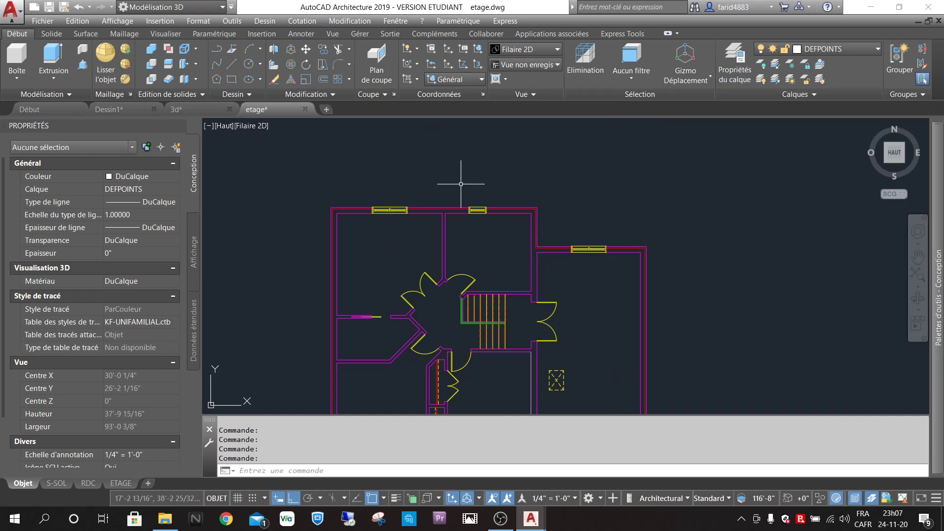
scroll(389, 231, up, 1)
scroll(442, 204, down, 1)
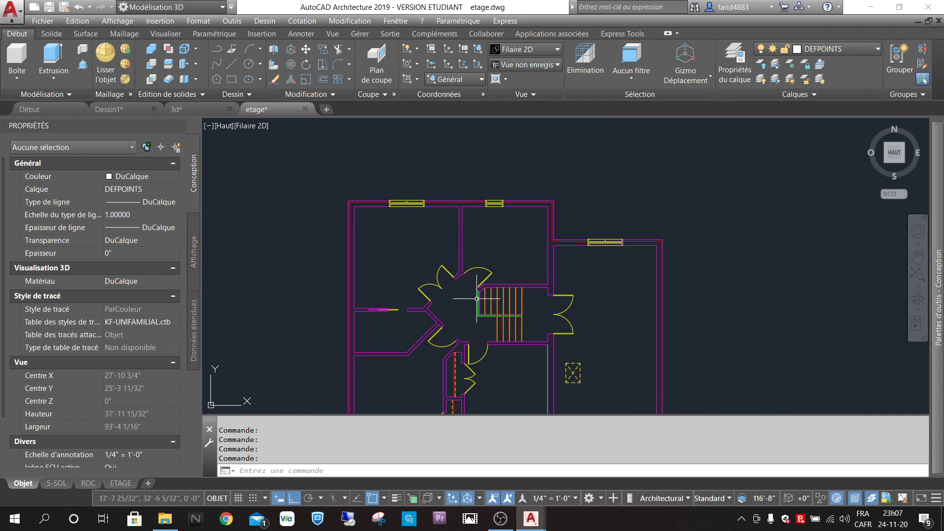
scroll(476, 298, up, 1)
scroll(514, 271, down, 1)
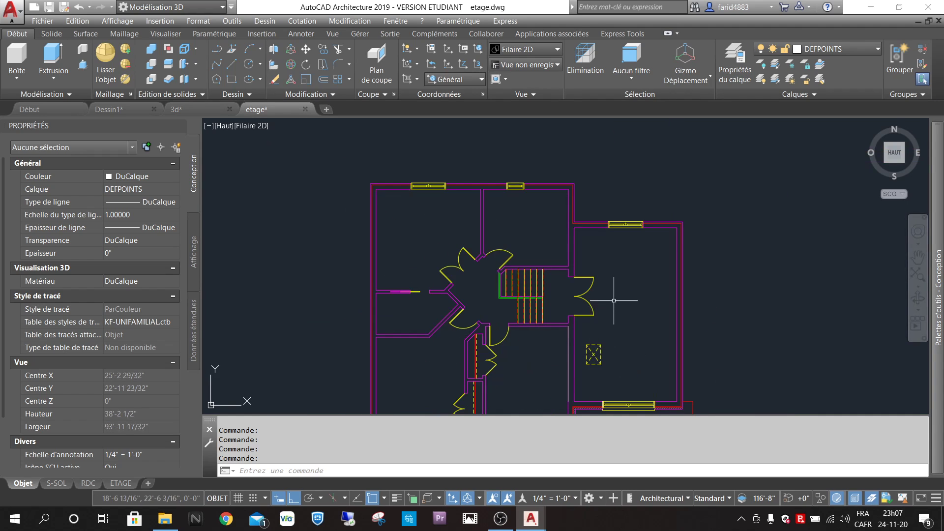
scroll(613, 300, down, 2)
scroll(568, 255, up, 4)
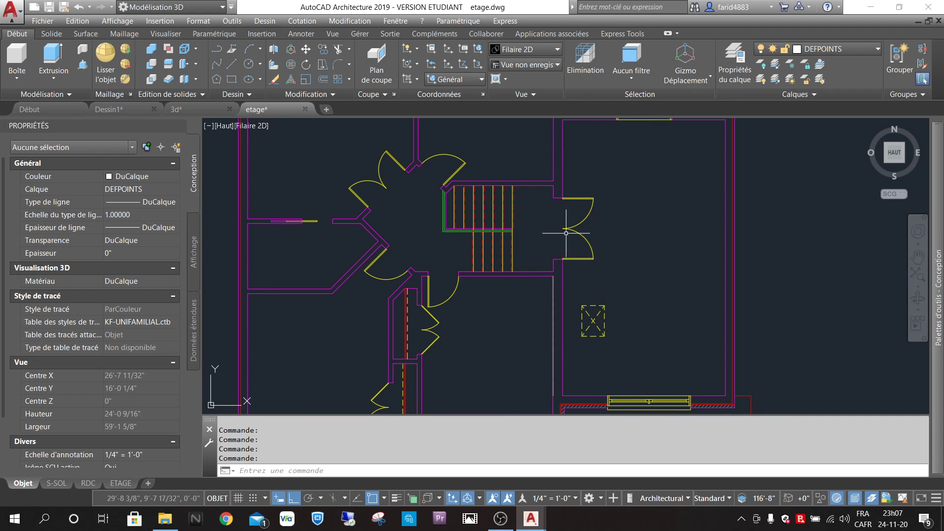
scroll(573, 206, up, 4)
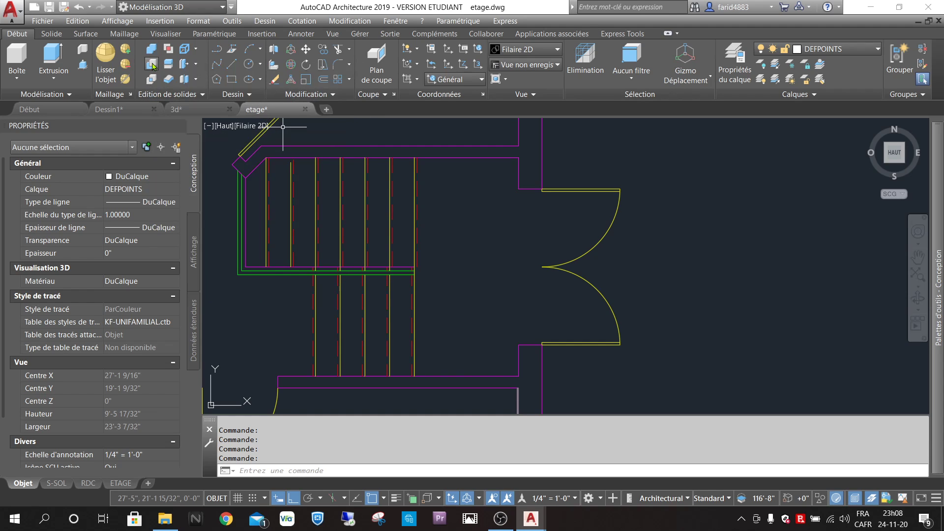
scroll(631, 214, down, 6)
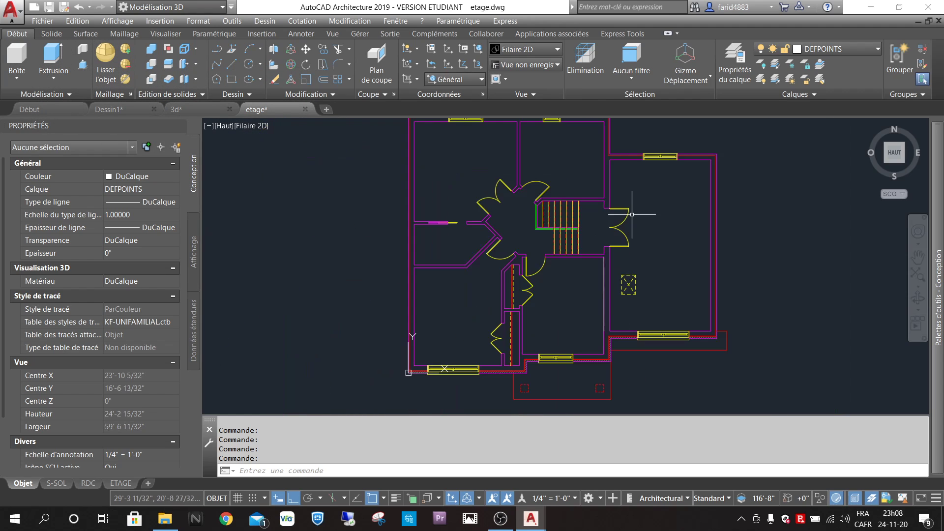
scroll(660, 146, up, 4)
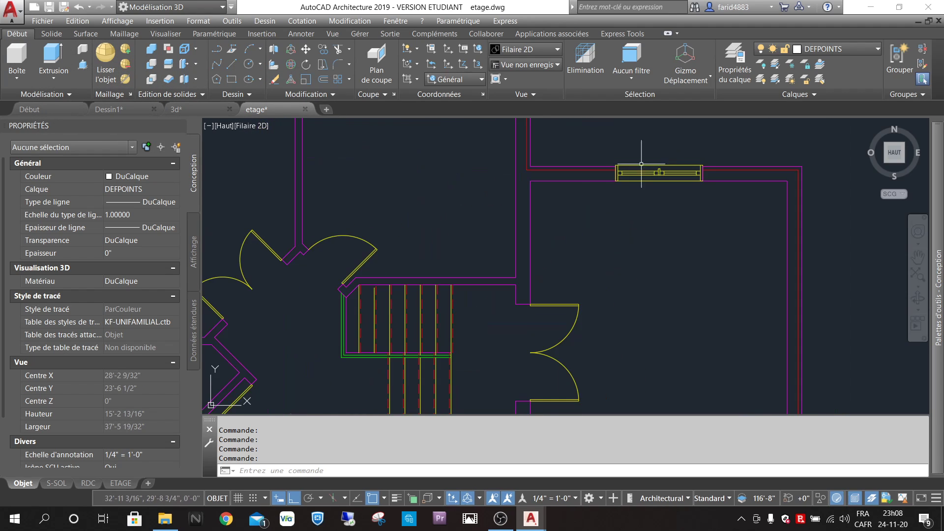
Create a 3D box filling the double-door opening beside the staircase, across the full wall thickness and 7' high.
click(16, 54)
scroll(573, 279, down, 3)
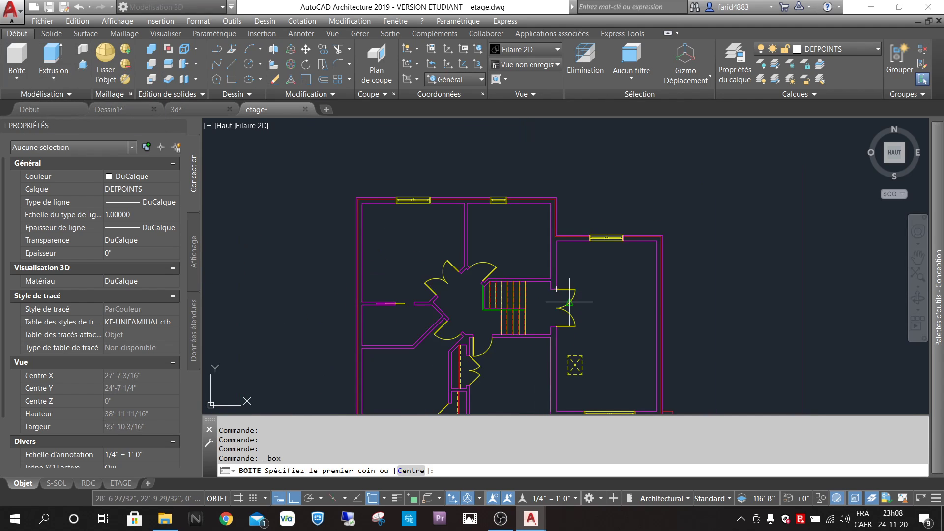
scroll(544, 273, up, 3)
scroll(505, 237, up, 5)
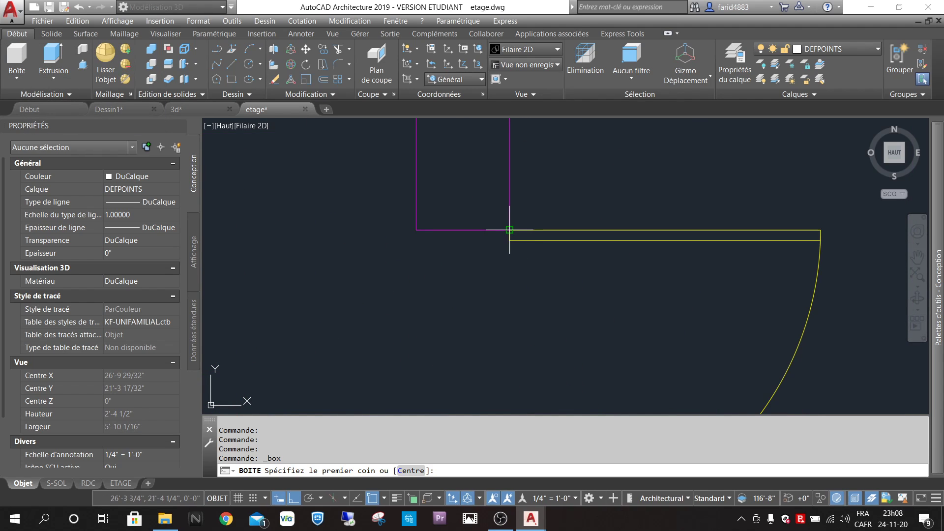
click(509, 230)
scroll(569, 248, down, 3)
scroll(568, 305, up, 6)
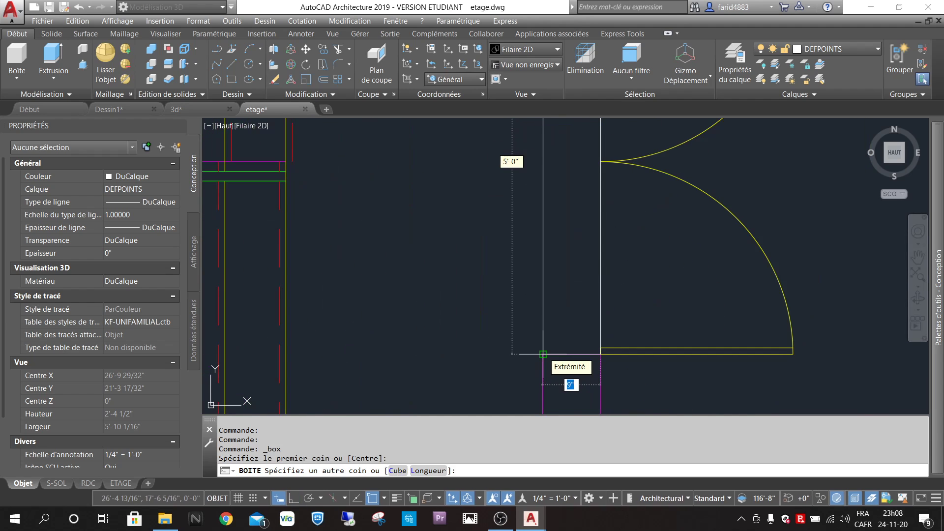
click(542, 353)
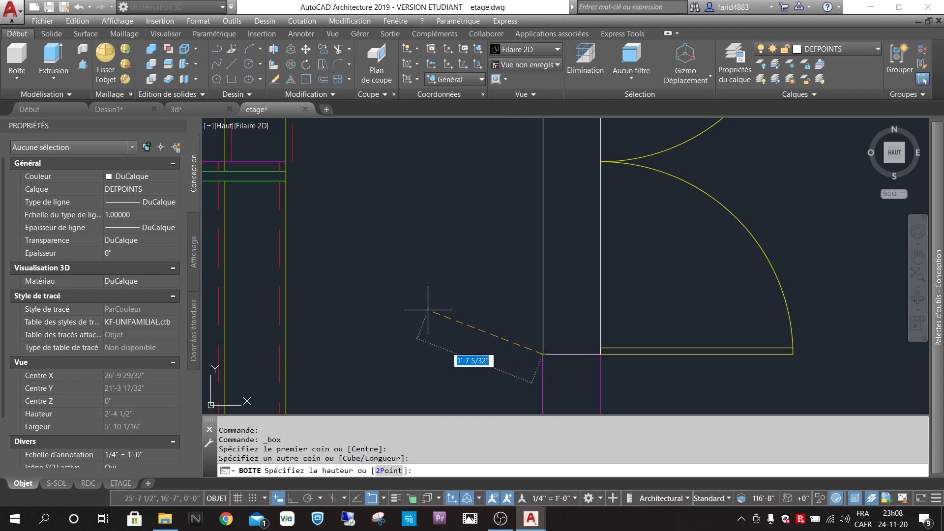
text(7)
key(Return)
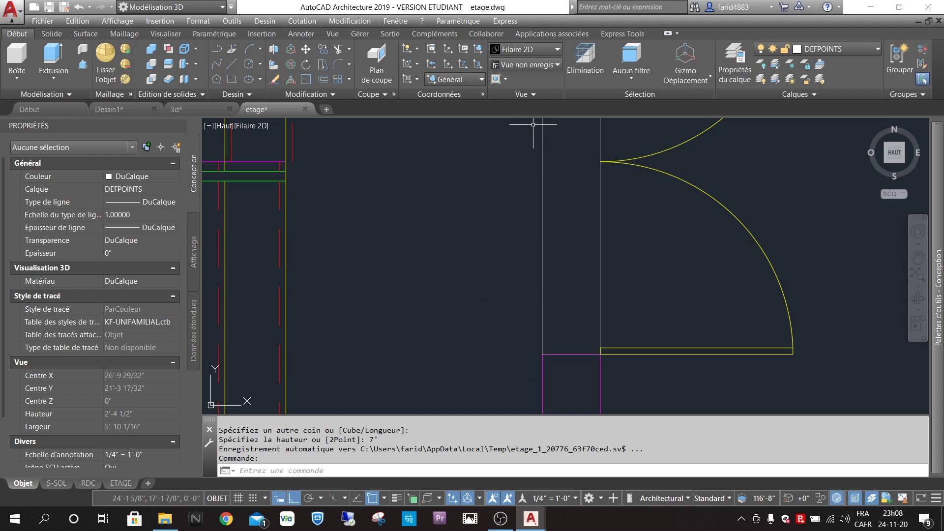
Assign the door-opening box to the "mur 3d" layer and make that layer current.
click(542, 220)
click(826, 49)
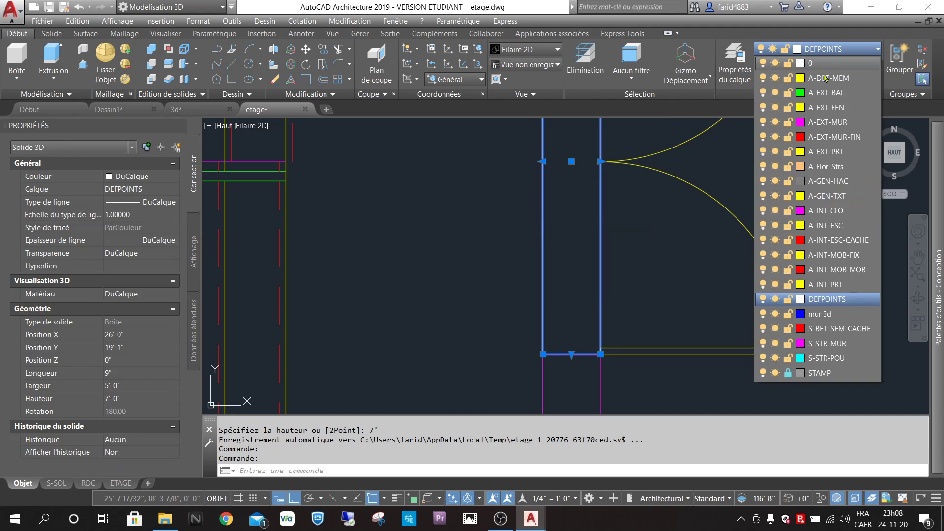
click(819, 314)
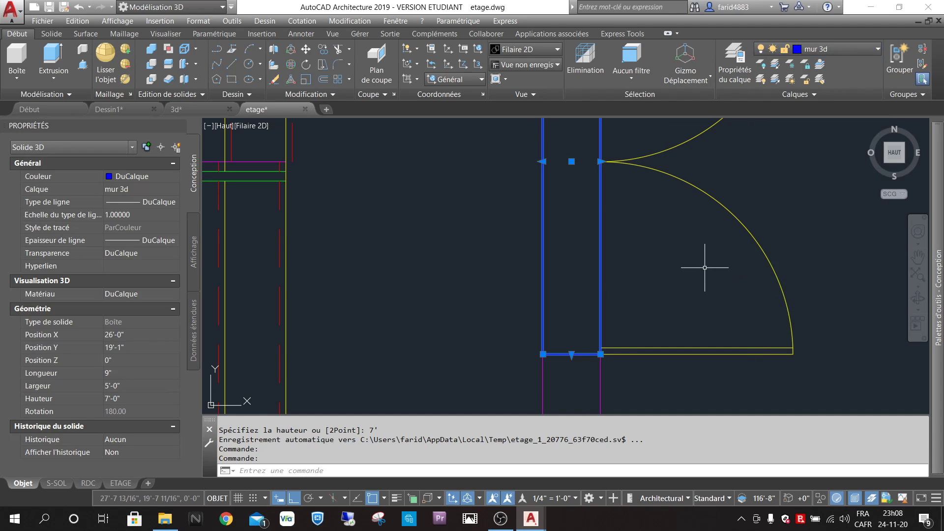
key(Escape)
click(847, 50)
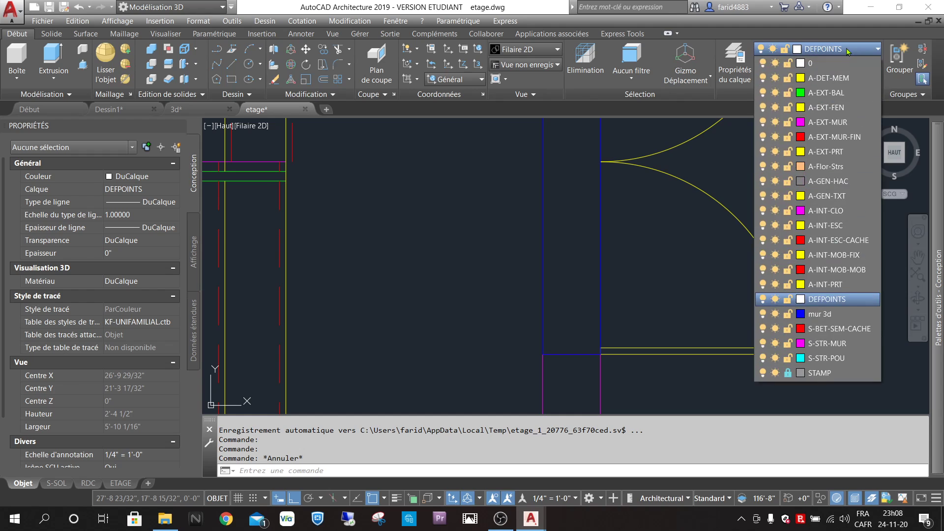
click(811, 316)
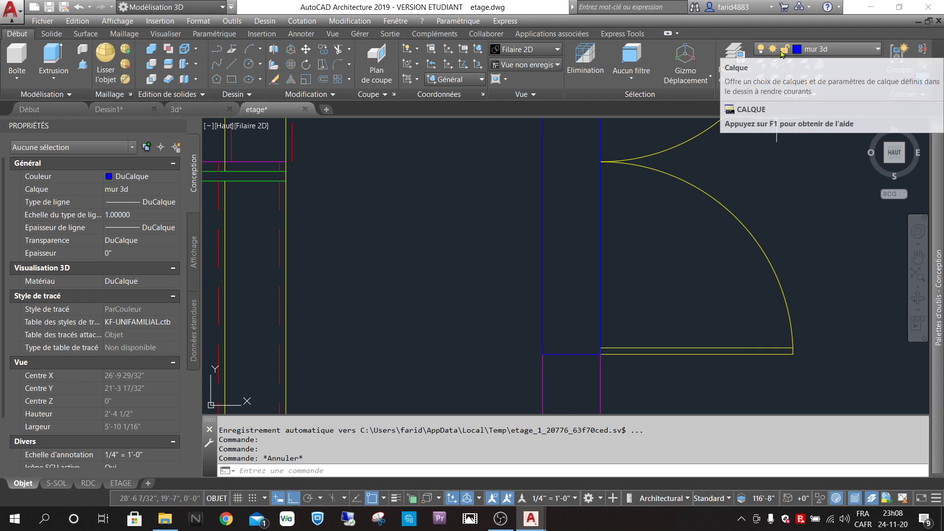
Widen the door-opening box by 2" beyond each face of the wall.
scroll(611, 163, down, 10)
scroll(643, 142, up, 2)
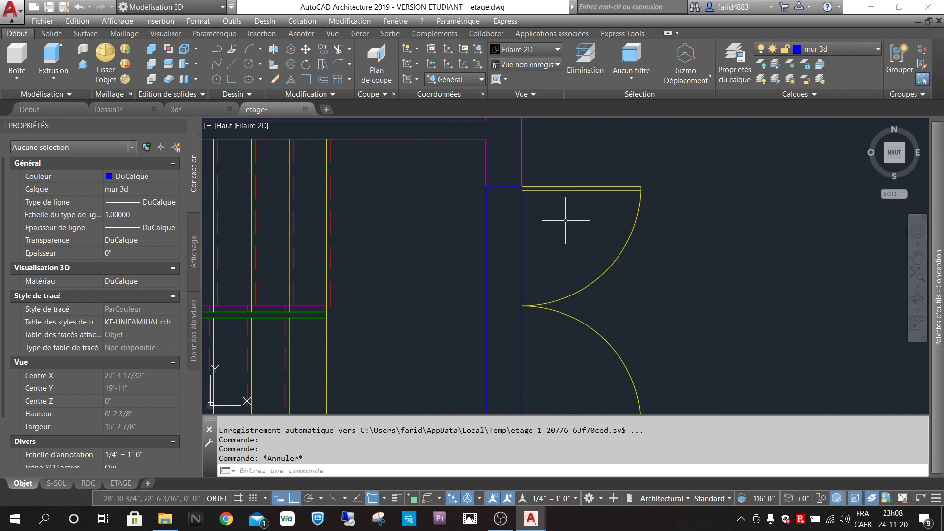
click(523, 228)
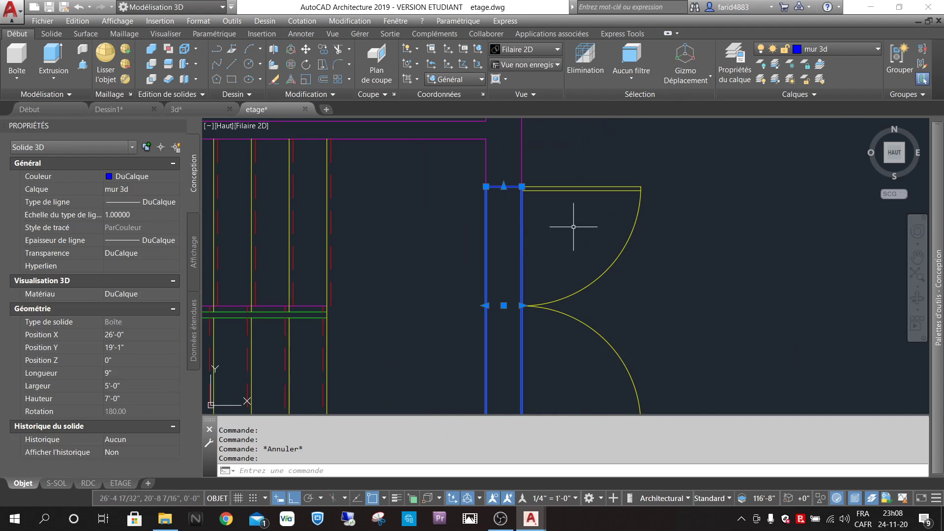
scroll(602, 192, down, 1)
scroll(587, 290, up, 3)
scroll(549, 222, down, 2)
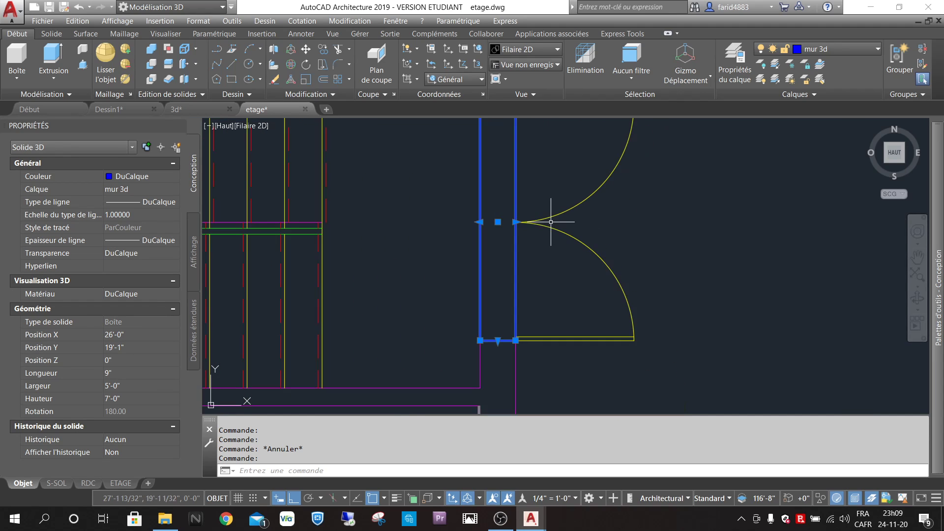
scroll(532, 199, down, 2)
scroll(531, 199, up, 2)
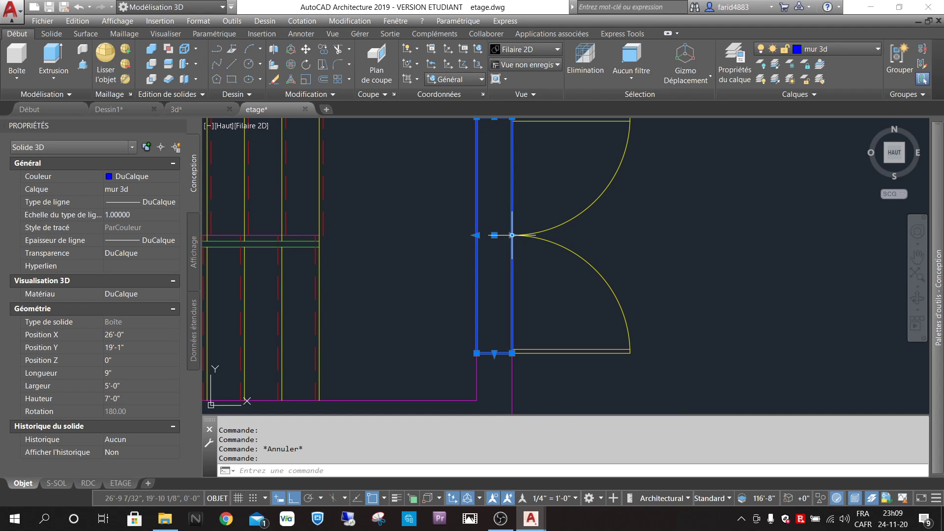
click(476, 235)
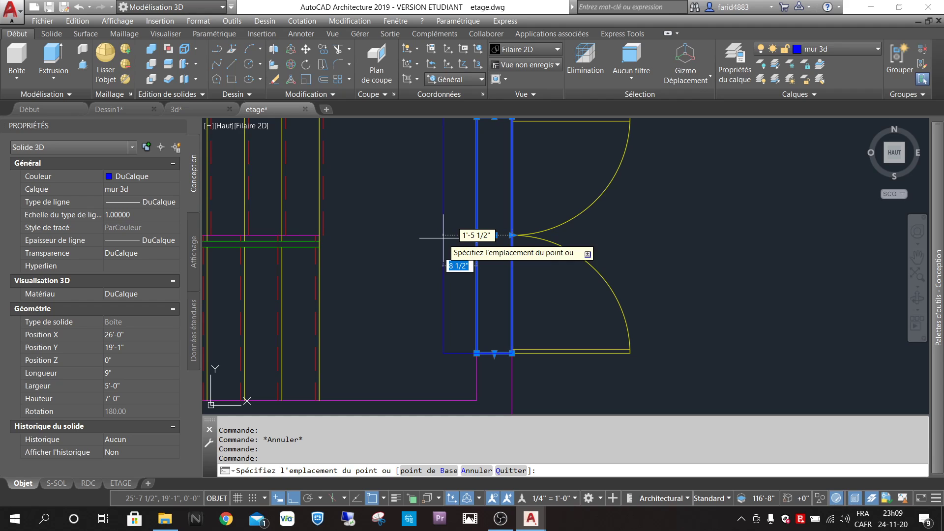
text(2)
key(Return)
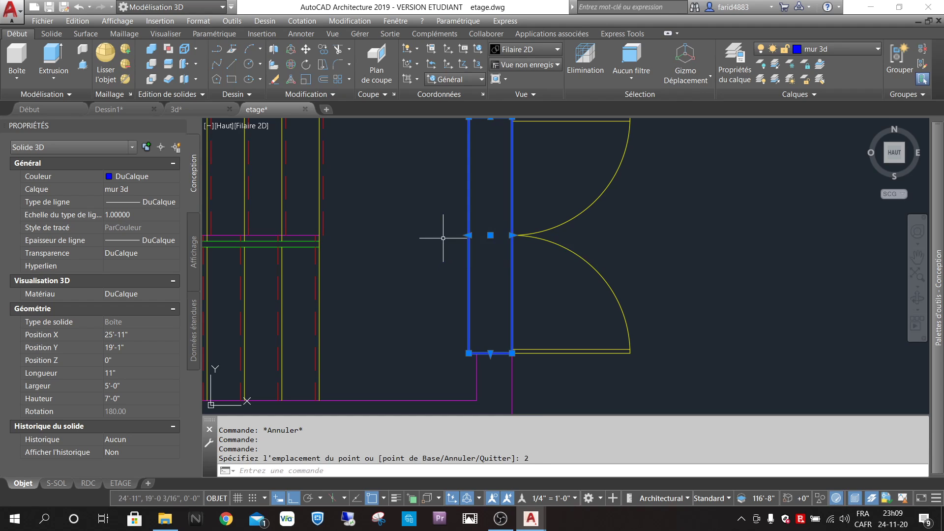
click(512, 235)
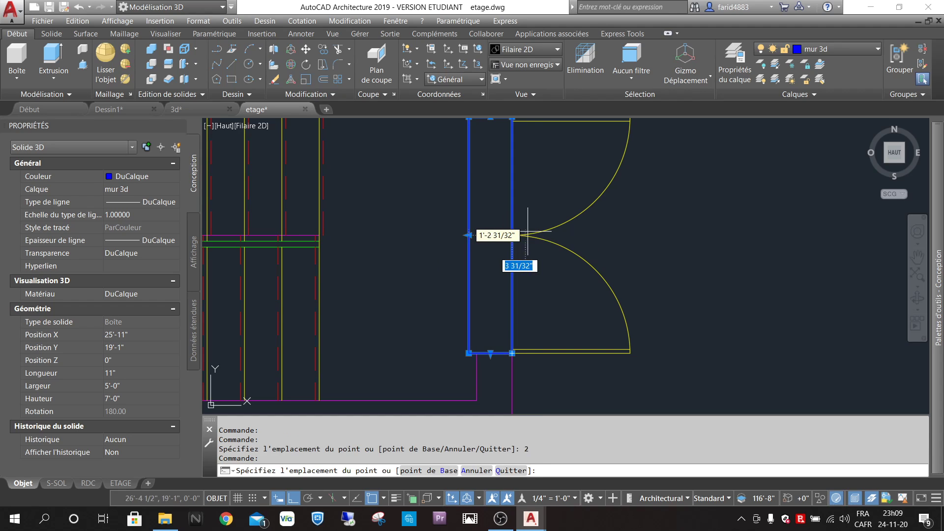
text(2)
key(Return)
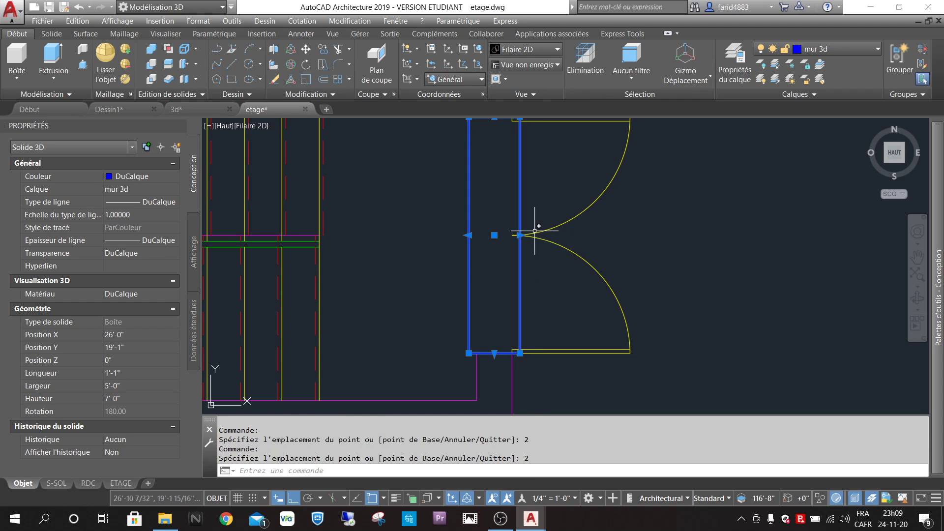
Examine the widened box at the double door and the other door openings of the plan, leaving the box deselected.
scroll(565, 222, down, 3)
scroll(590, 175, up, 7)
scroll(543, 168, down, 7)
scroll(555, 167, down, 3)
scroll(558, 163, up, 3)
scroll(563, 157, down, 3)
scroll(568, 152, up, 3)
scroll(536, 169, down, 6)
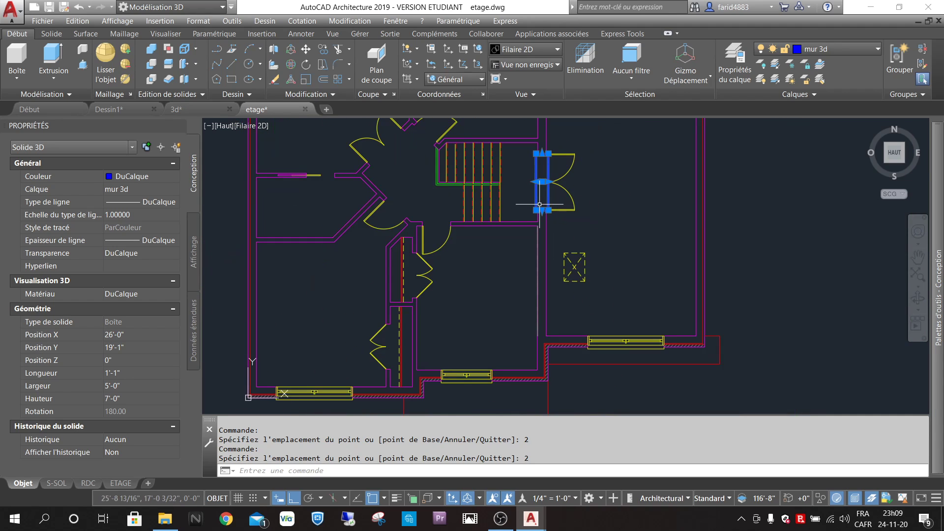
scroll(534, 168, up, 3)
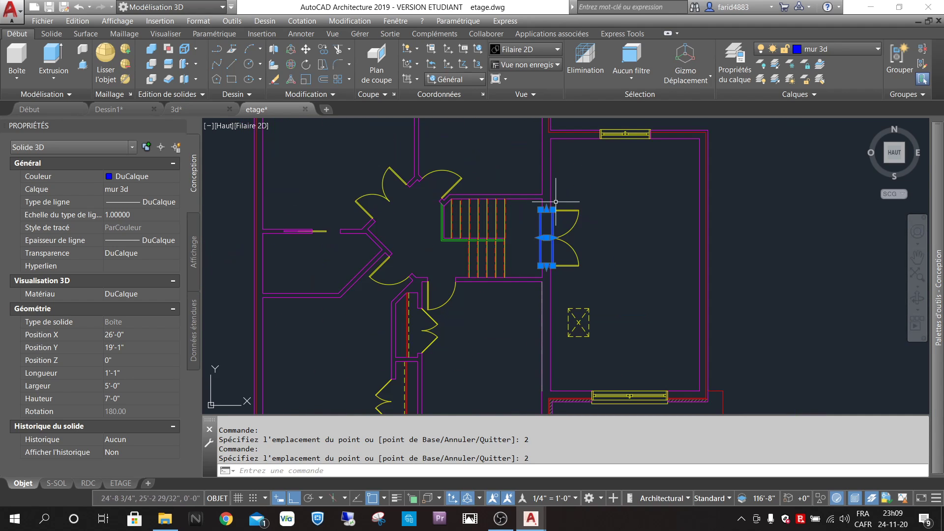
key(Escape)
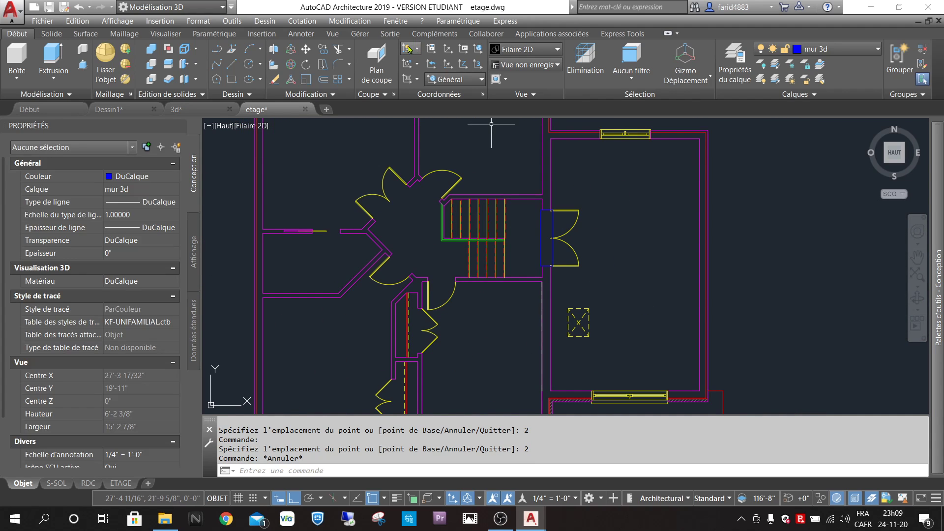
Copy the door-opening box by its upper edge midpoint to the upper jamb of the closet double door below the hall.
click(323, 50)
scroll(567, 221, up, 6)
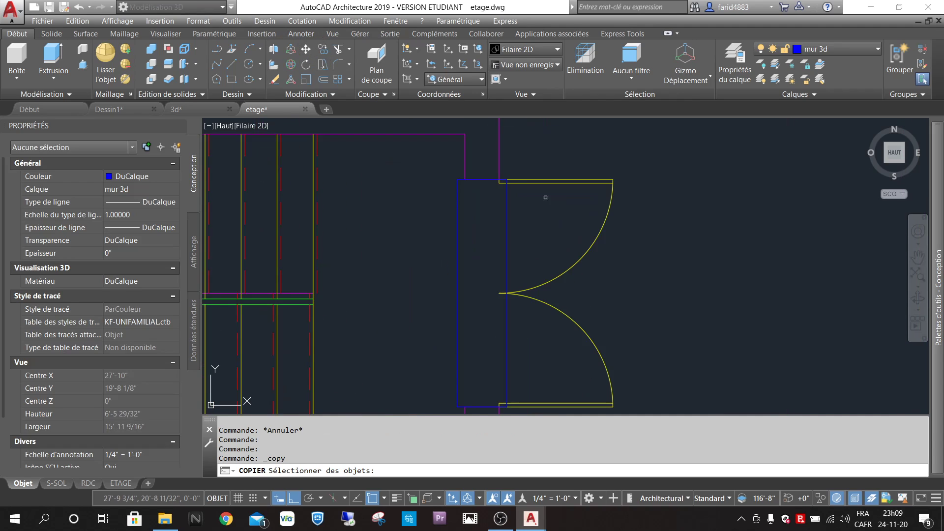
click(480, 178)
key(Return)
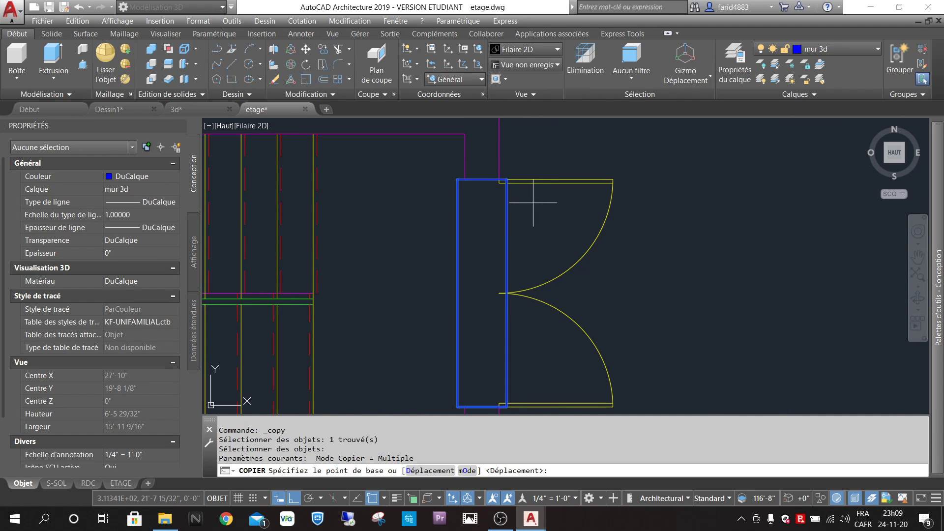
click(481, 179)
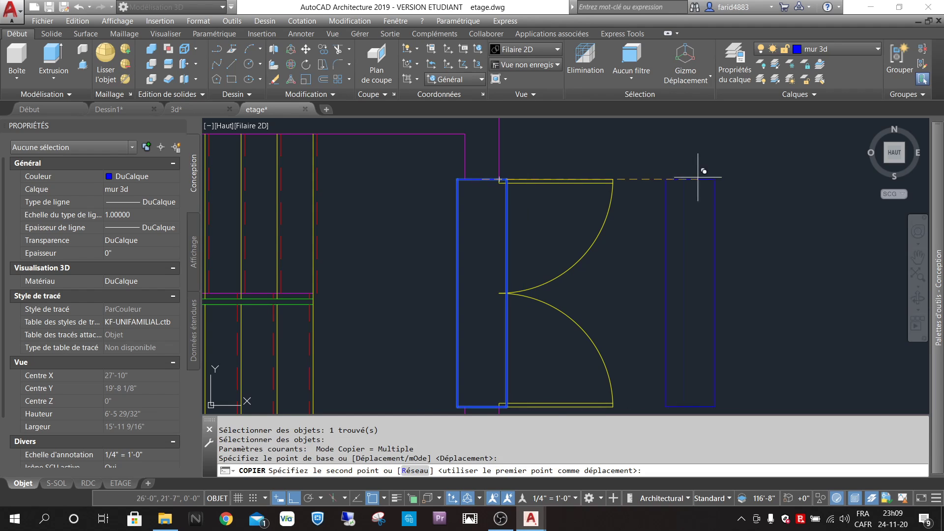
scroll(659, 197, down, 5)
scroll(615, 246, up, 6)
scroll(541, 205, up, 6)
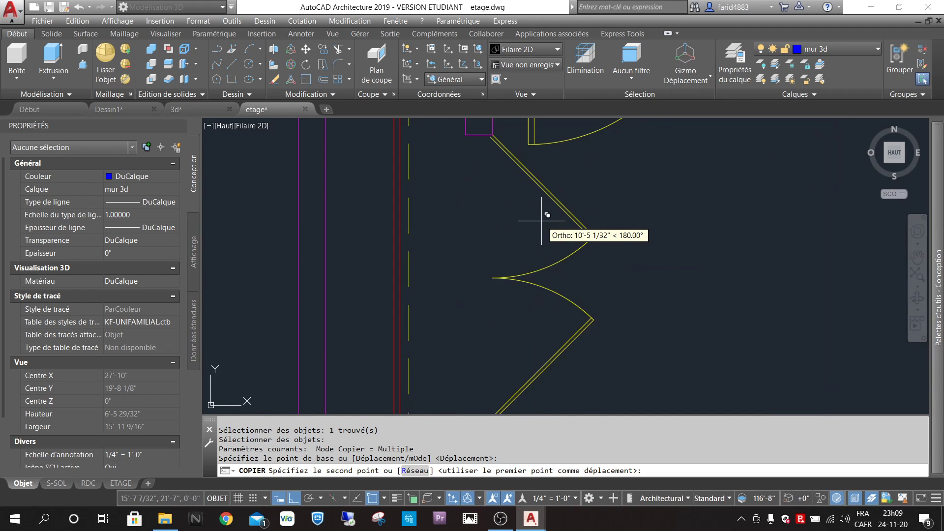
scroll(507, 187, down, 4)
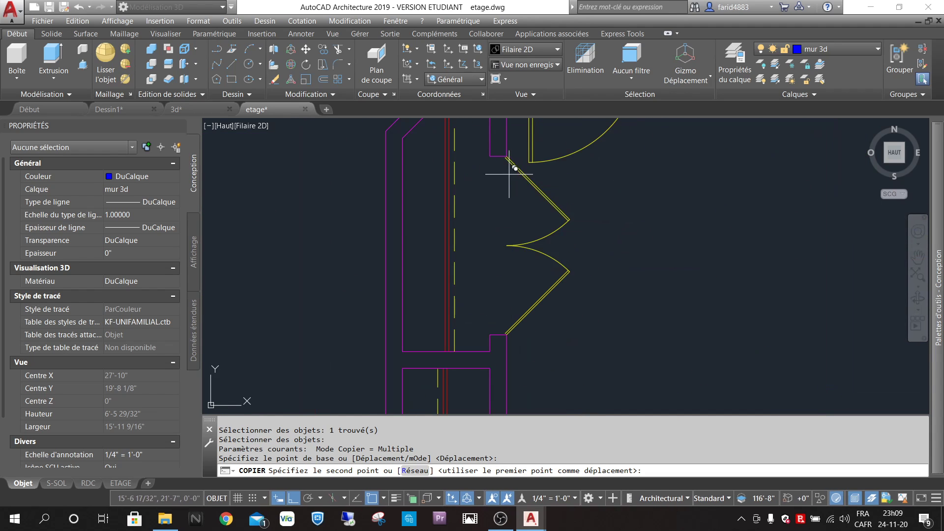
click(500, 149)
Place another copy of the box at the upper jamb of the lower closet's double door.
scroll(501, 148, down, 6)
scroll(536, 241, up, 6)
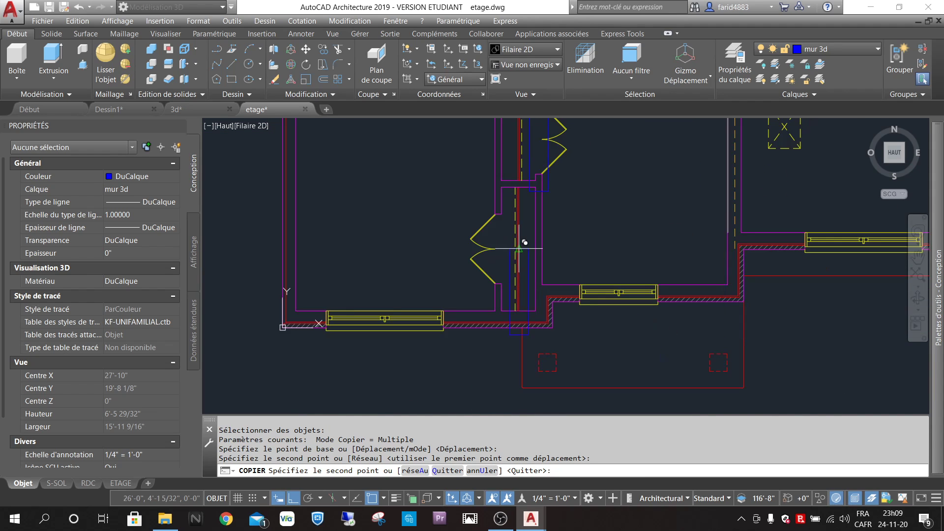
click(472, 156)
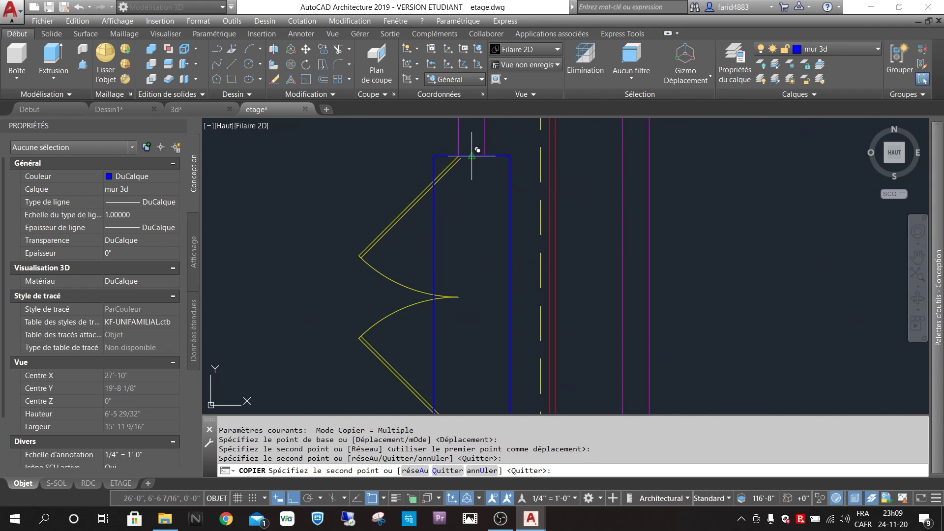
Place a copy of the box at the angled wall end between the two doors above the landing.
scroll(475, 157, down, 6)
scroll(586, 215, up, 2)
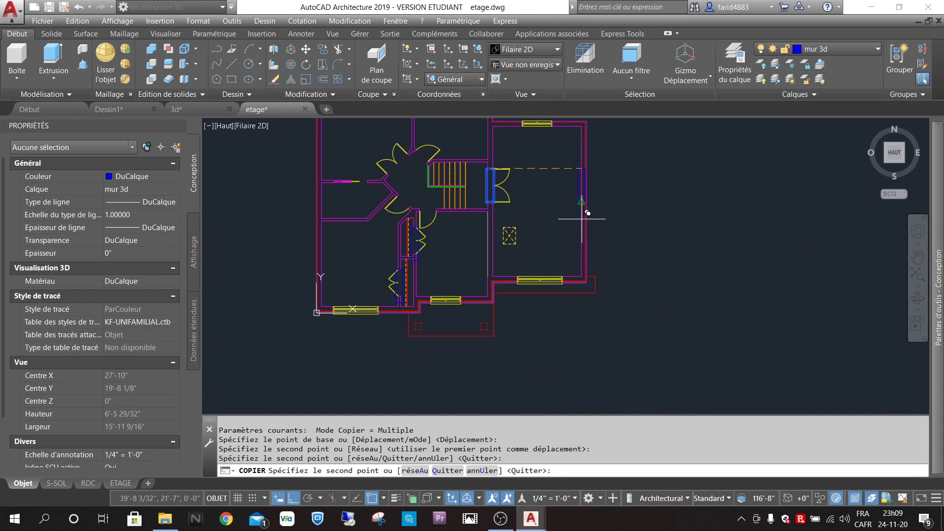
scroll(418, 155, up, 4)
scroll(416, 147, up, 2)
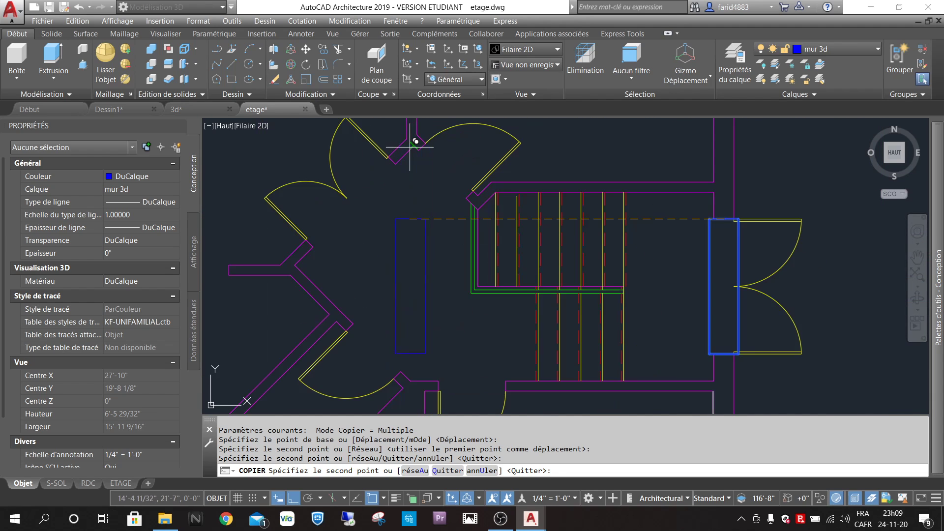
scroll(384, 163, up, 3)
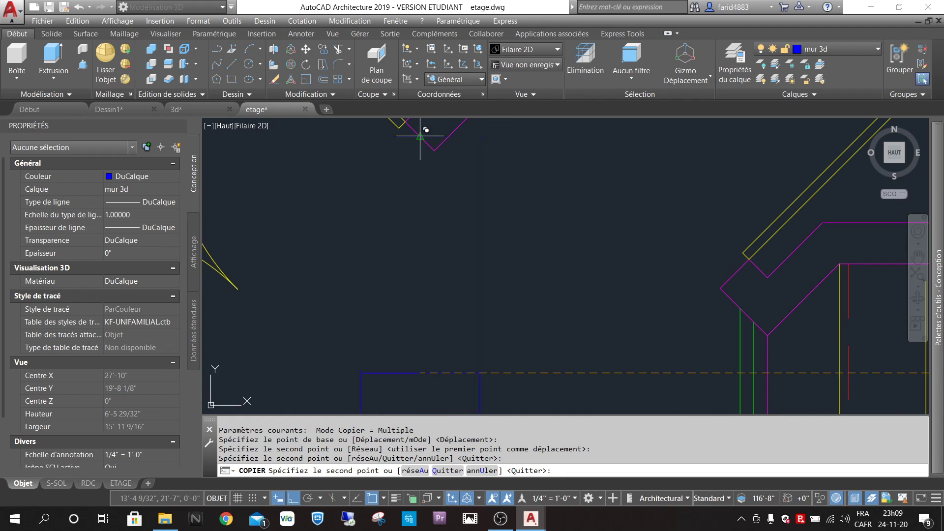
click(434, 151)
Place a copy of the box at the upper jamb of the angled door below the landing.
scroll(568, 166, down, 3)
scroll(519, 299, up, 2)
scroll(580, 246, down, 1)
scroll(605, 295, down, 2)
scroll(432, 232, up, 3)
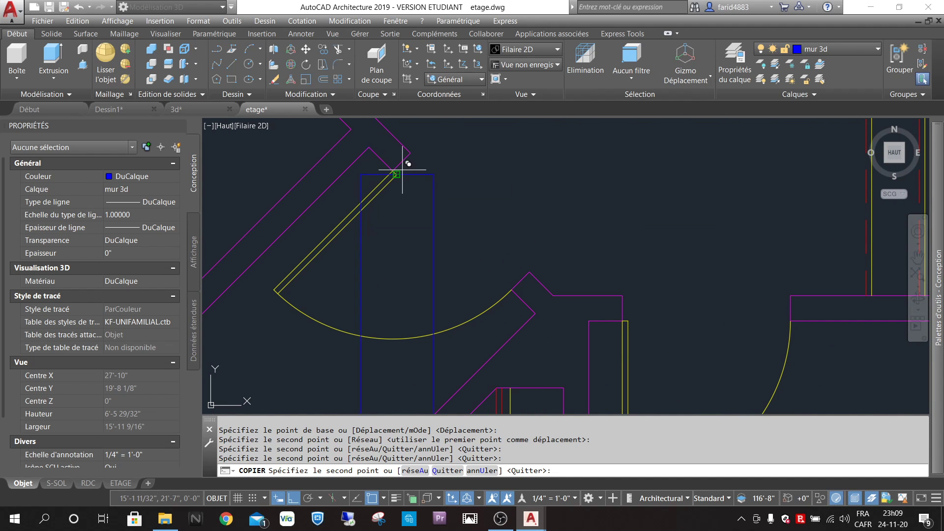
click(407, 156)
Place a copy of the box at the sliding door opening, on the wall end facing the pocket.
scroll(647, 258, down, 4)
scroll(653, 227, up, 2)
scroll(446, 262, up, 3)
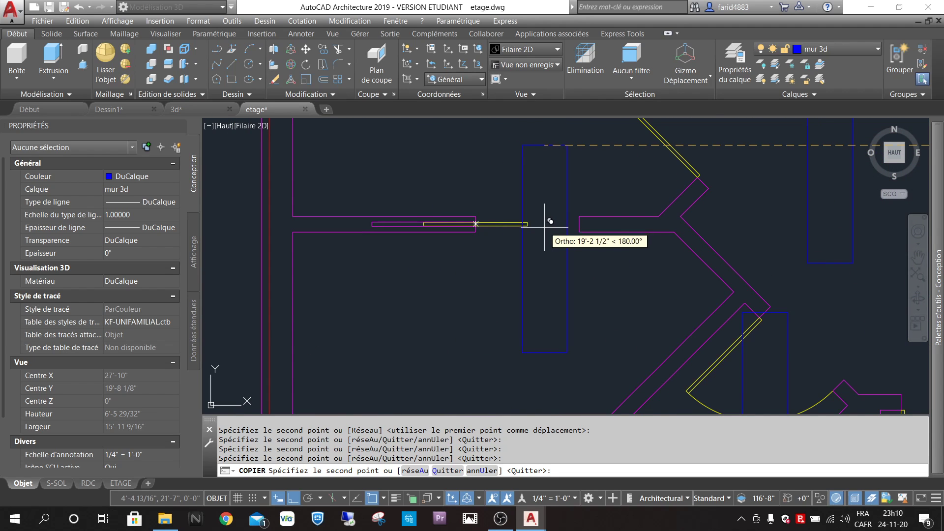
click(579, 225)
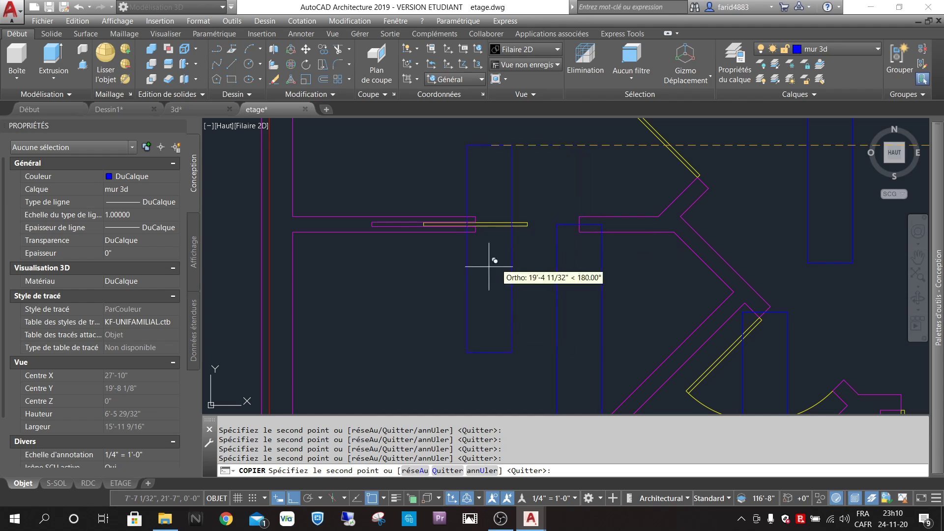
scroll(506, 256, down, 3)
scroll(689, 340, down, 3)
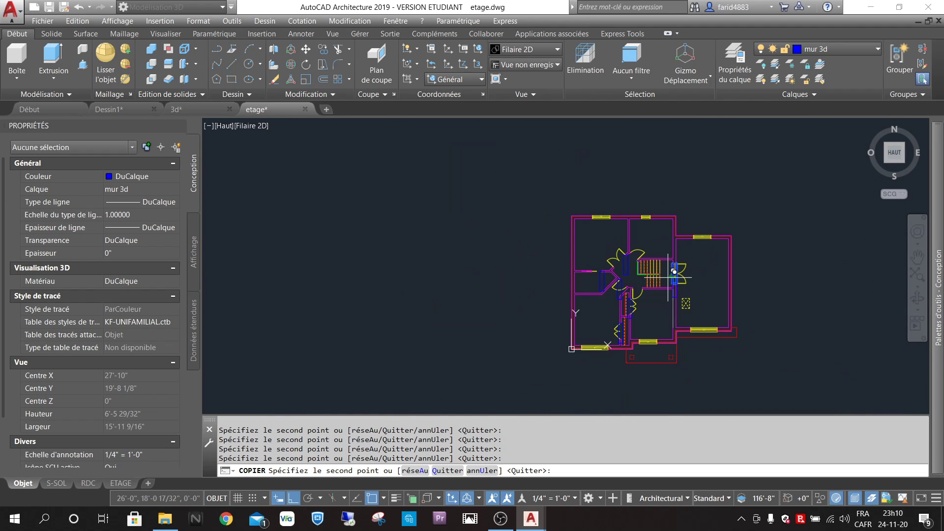
scroll(668, 348, up, 5)
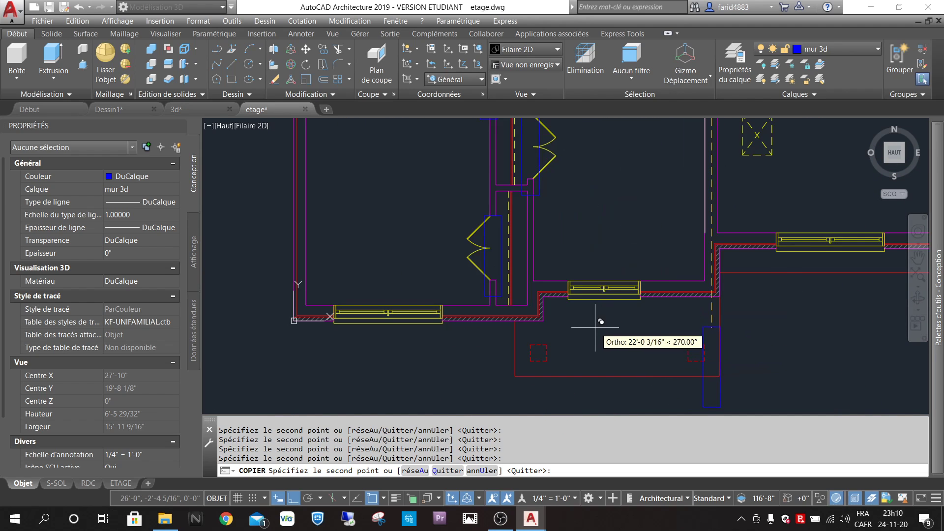
Finish copying the box once all the interior door openings have a copy.
scroll(570, 313, down, 3)
scroll(575, 250, up, 4)
scroll(599, 253, down, 3)
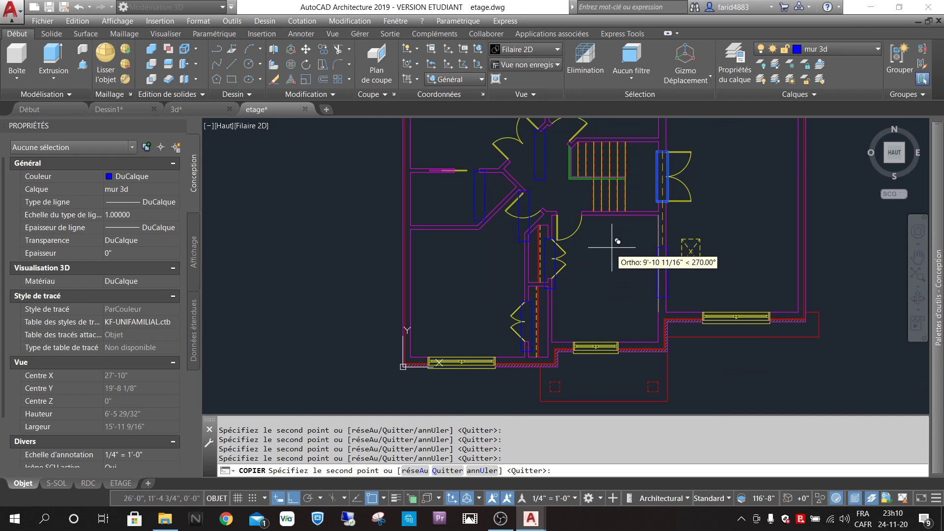
scroll(701, 344, down, 2)
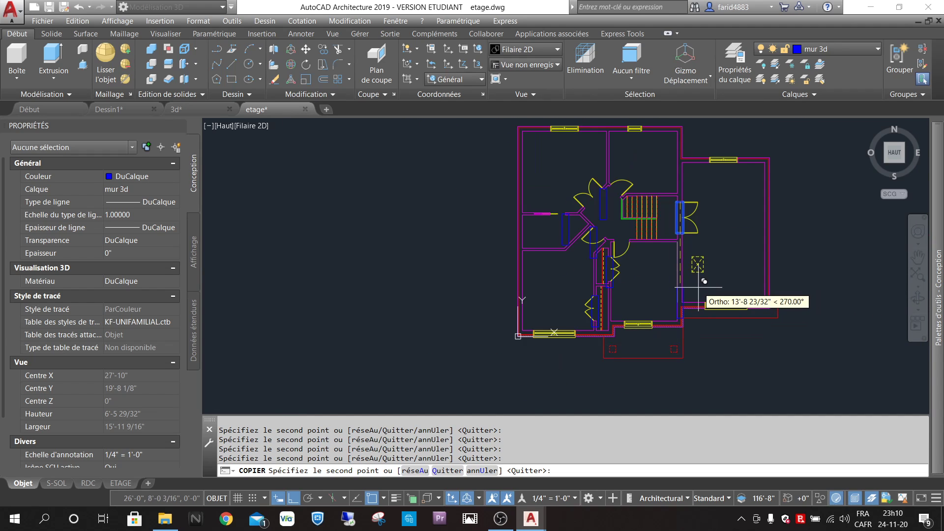
key(Return)
Shorten the box at the upper closet's double door to the opening's lower jamb, making it 4'-0" wide.
scroll(683, 212, up, 3)
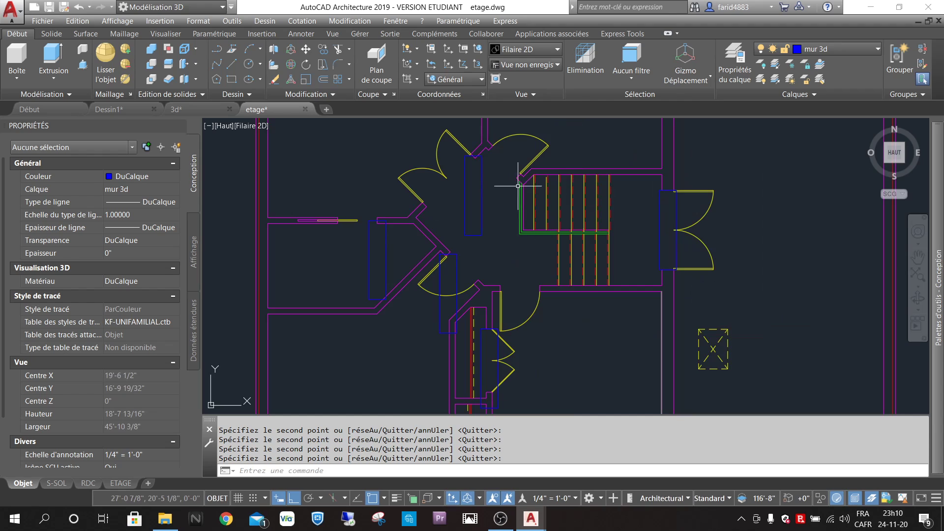
scroll(514, 182, down, 2)
scroll(506, 325, up, 4)
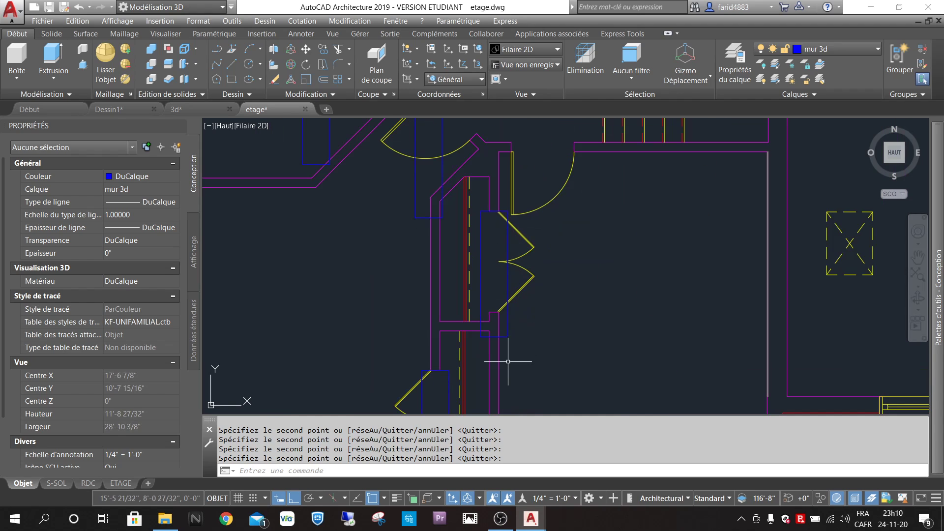
scroll(508, 357, up, 2)
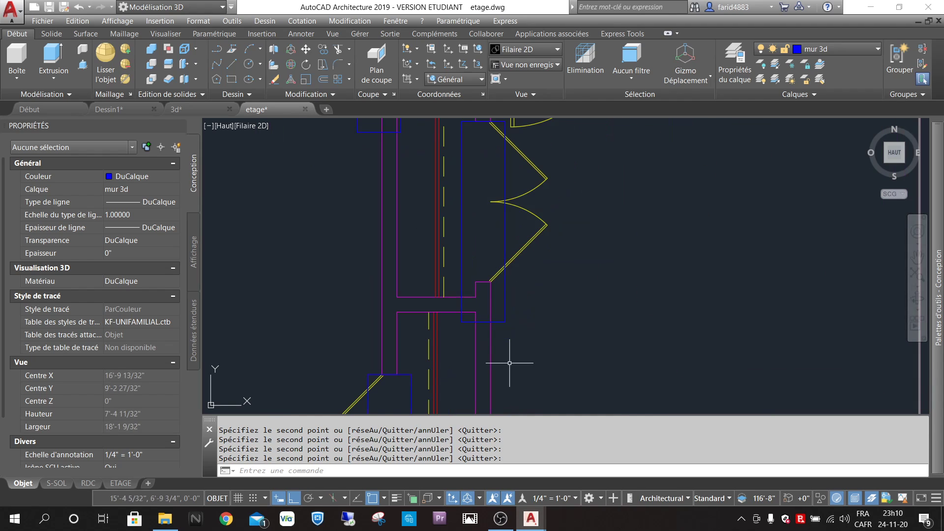
click(504, 317)
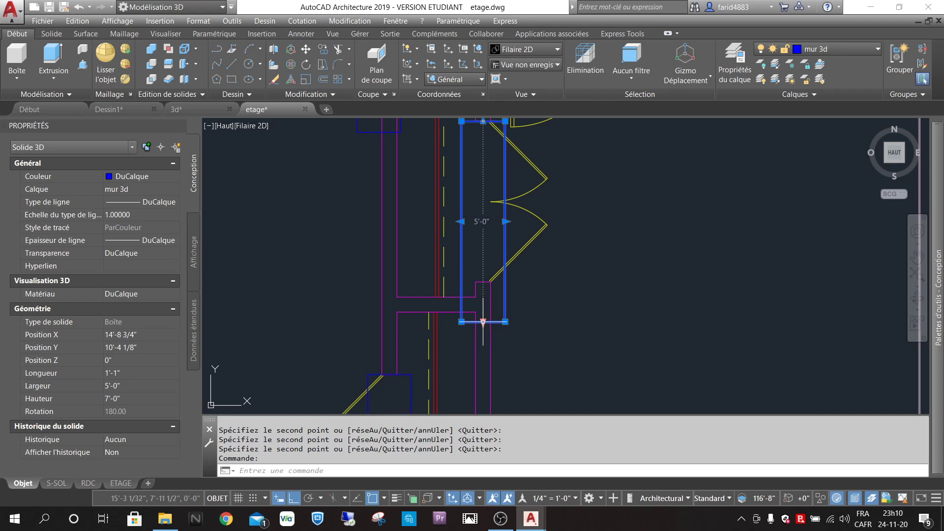
click(483, 322)
click(543, 277)
scroll(544, 277, down, 4)
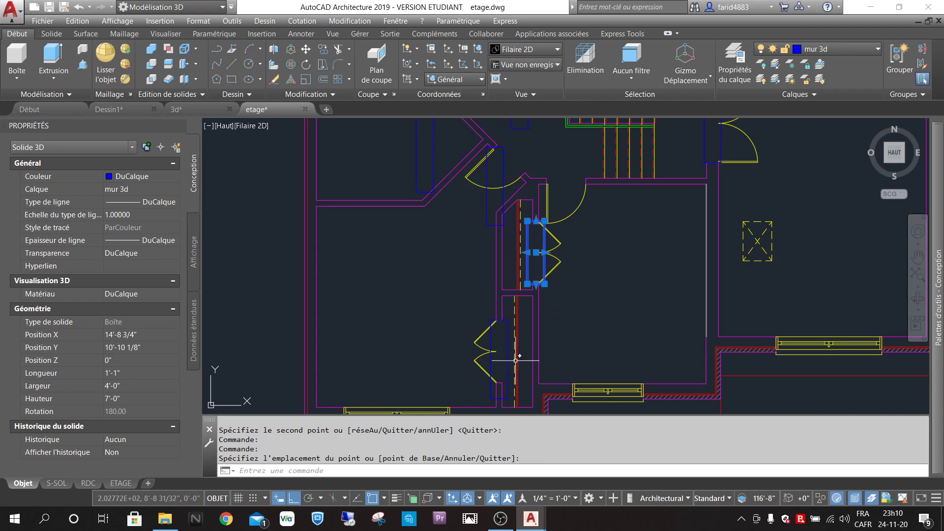
click(501, 395)
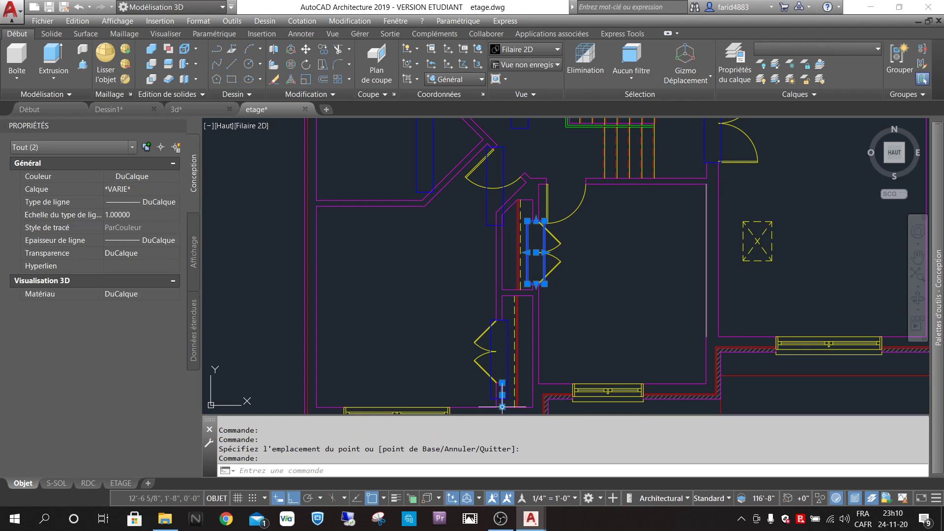
scroll(502, 406, down, 4)
key(Escape)
scroll(530, 322, up, 6)
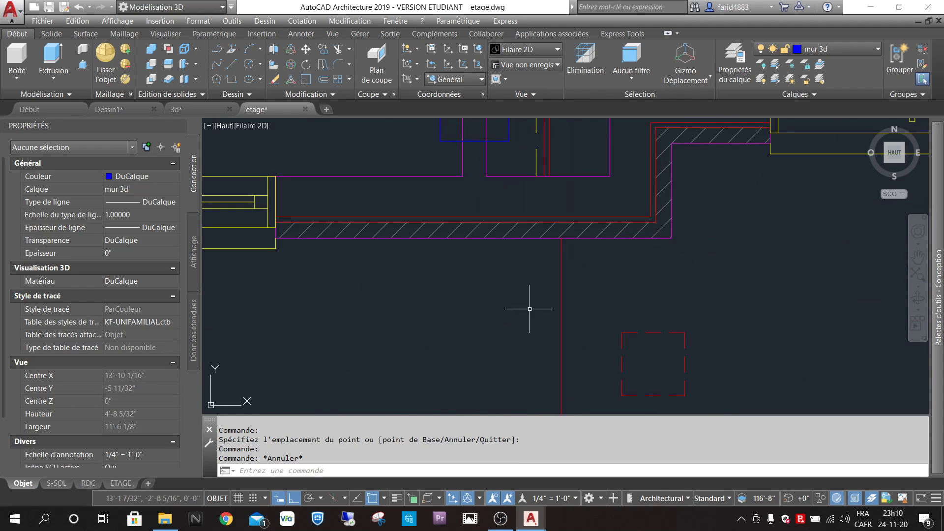
Shorten the box at the lower closet's double door to the opening's lower jamb, making it 4'-0" wide, and deselect it.
scroll(510, 136, down, 5)
middle_drag(502, 152, 463, 244)
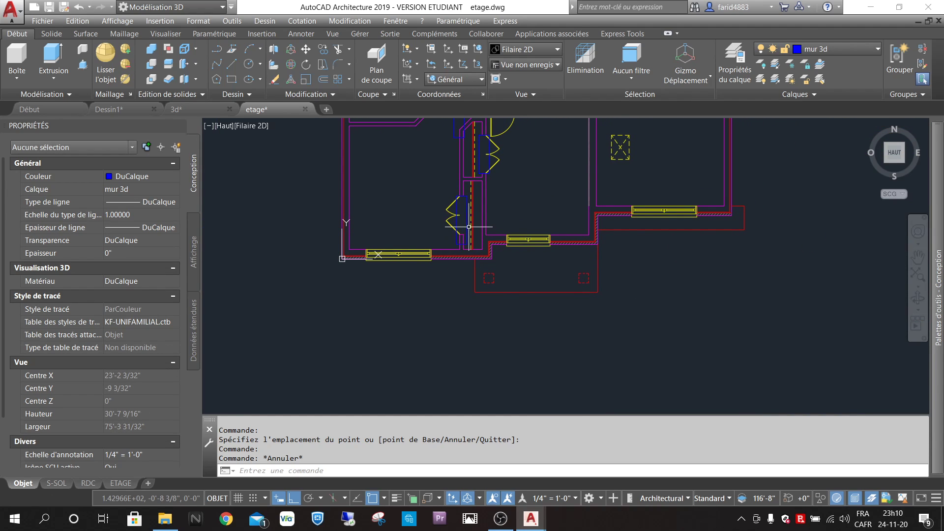
click(466, 229)
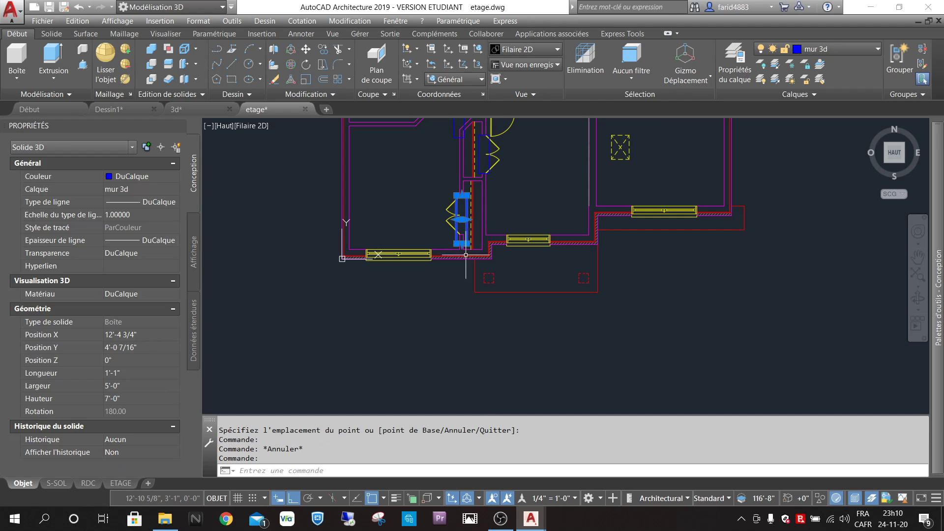
scroll(467, 232, up, 6)
click(433, 261)
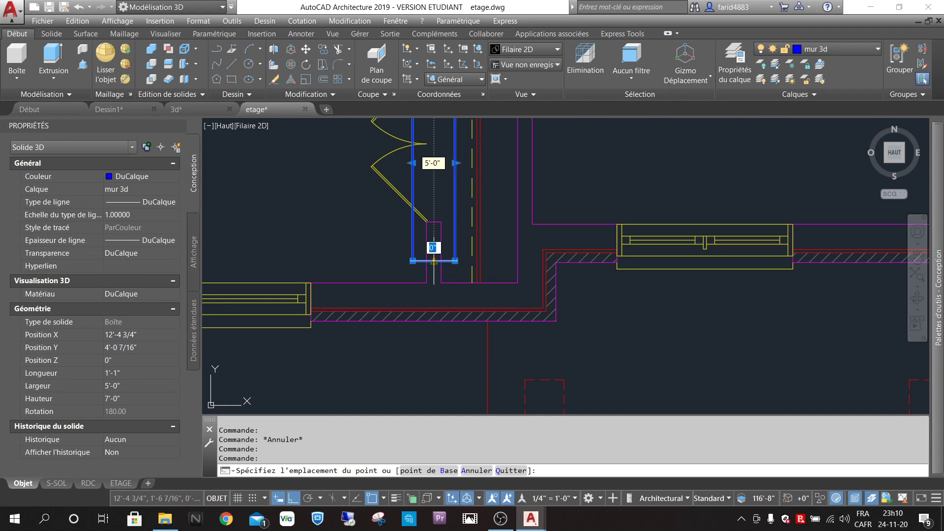
click(437, 222)
scroll(468, 330, down, 6)
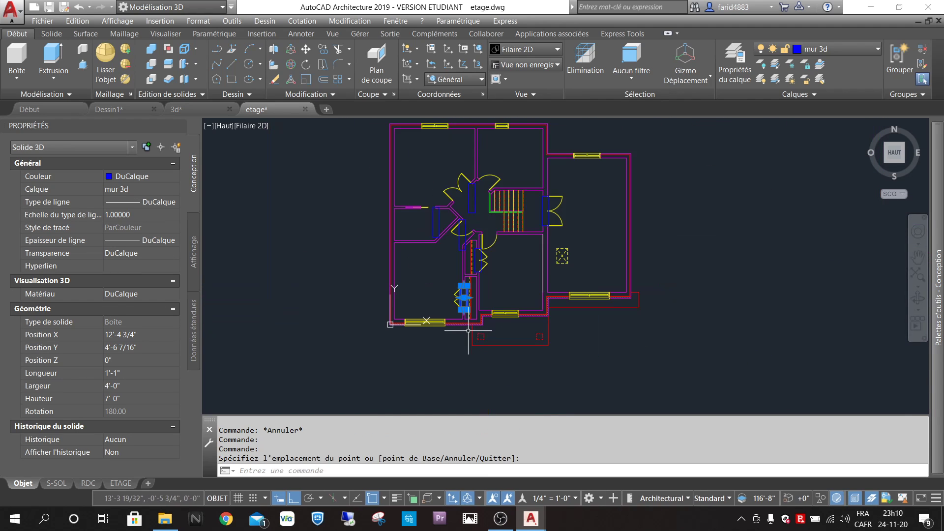
scroll(452, 202, up, 4)
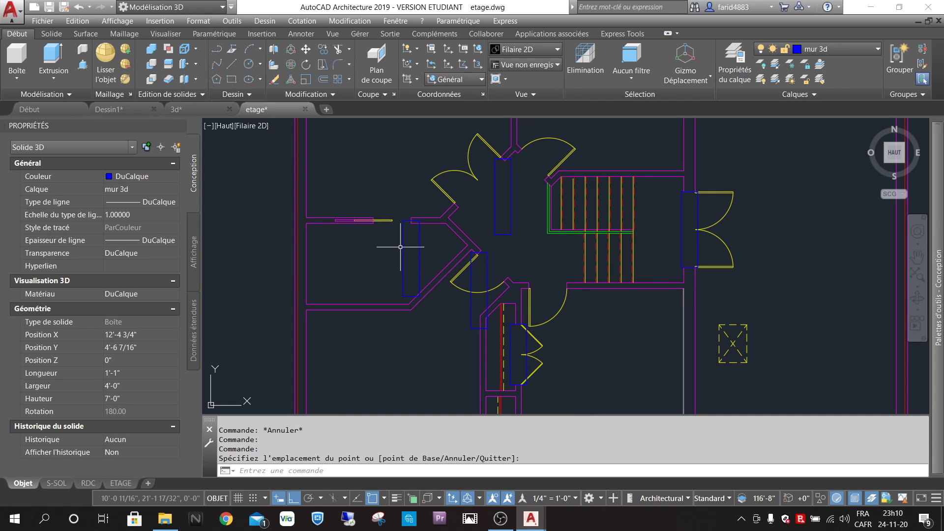
key(Escape)
key(Escape)
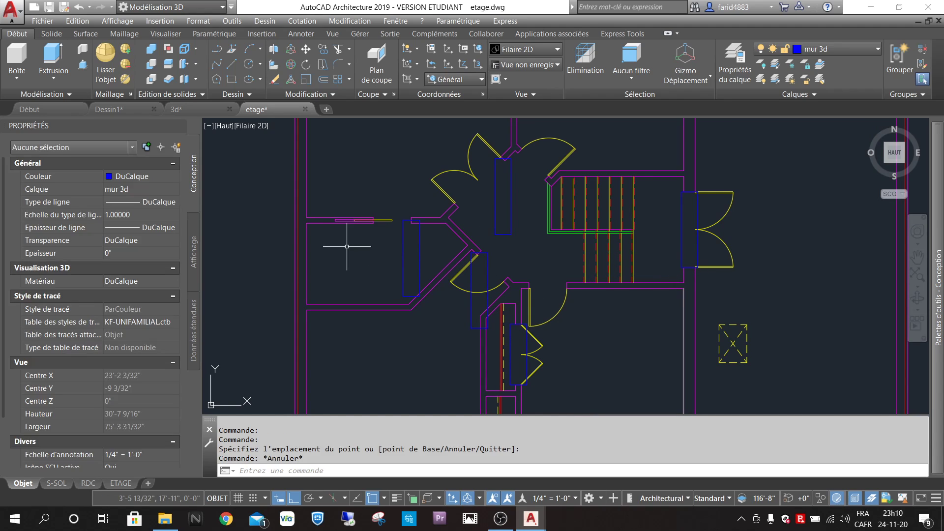
Rotate the sliding door box 270° about the midpoint of the wall end so it spans the opening.
click(305, 63)
click(407, 220)
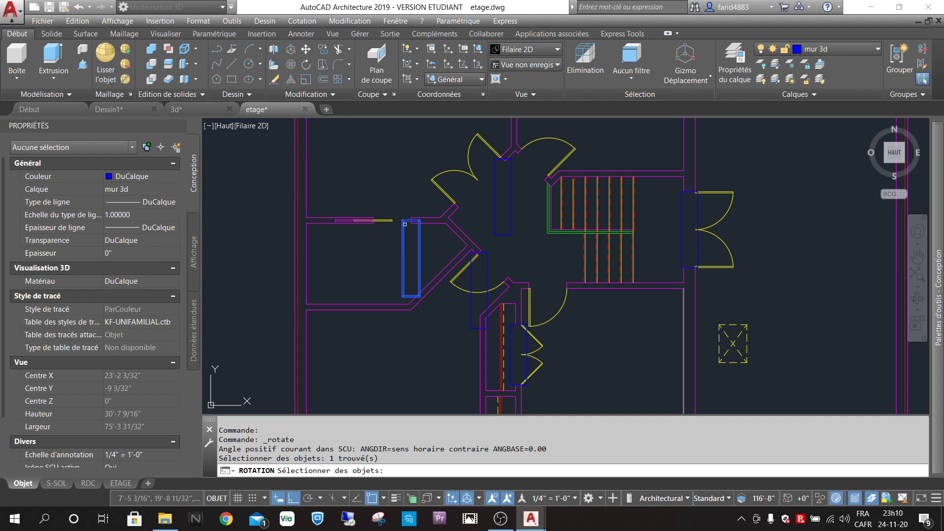
key(Return)
scroll(412, 208, up, 8)
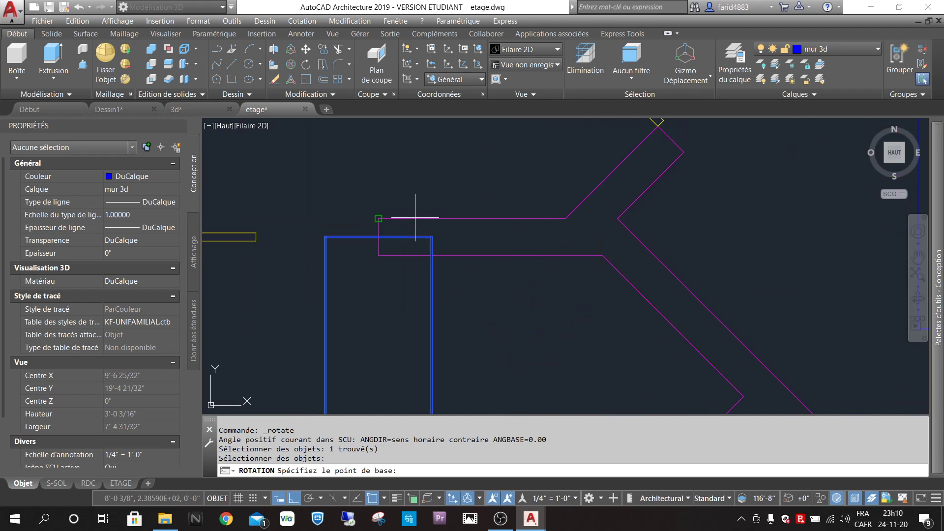
click(378, 236)
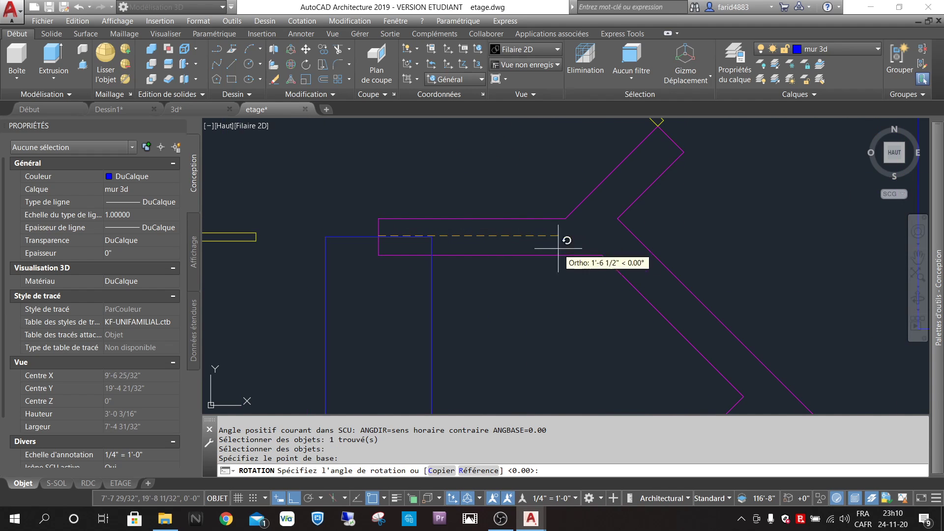
scroll(680, 264, down, 3)
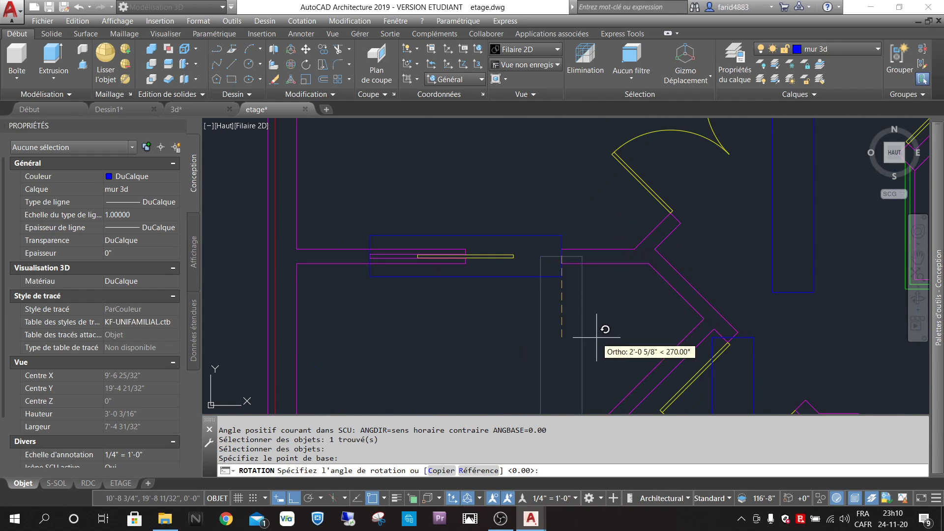
click(557, 381)
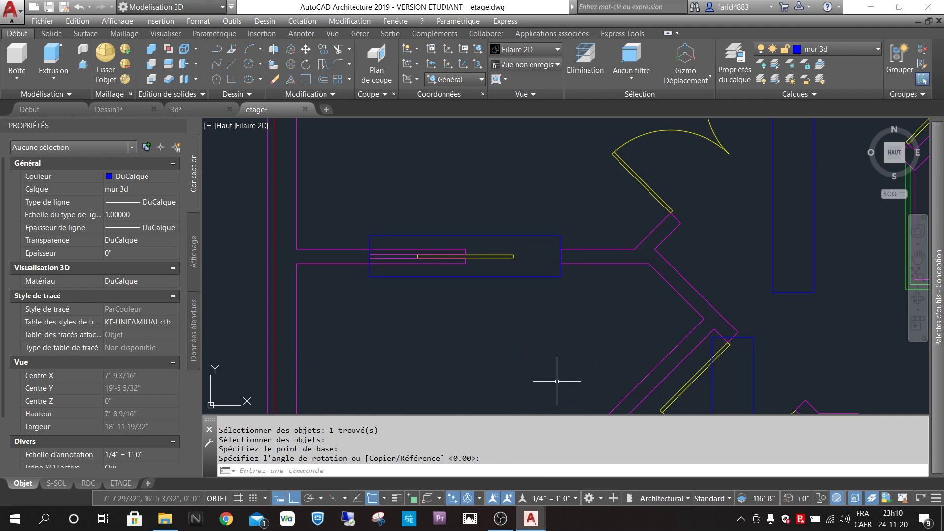
Rotate the box at the angled double door 315° about its upper edge's midpoint, with ortho off and polar tracking on.
scroll(704, 213, down, 4)
scroll(713, 209, up, 5)
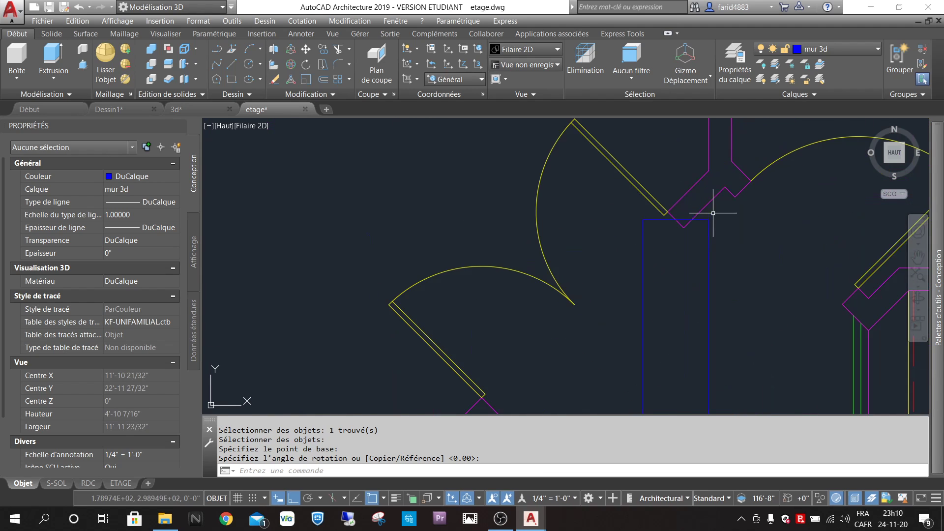
click(709, 234)
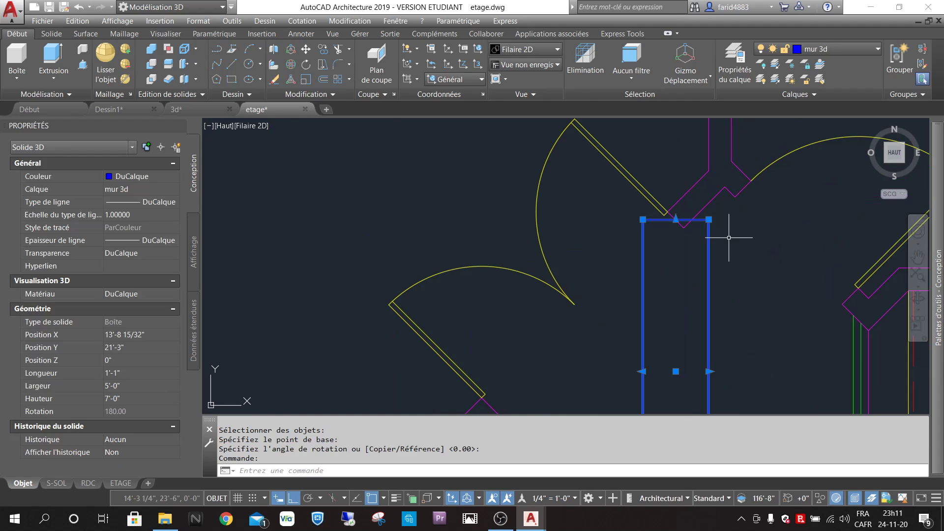
key(Return)
click(675, 220)
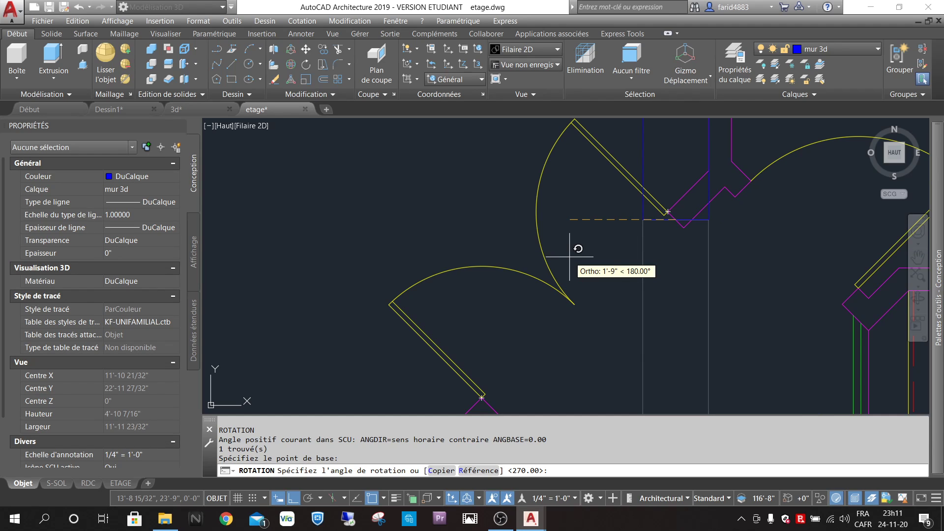
key(F8)
scroll(566, 248, down, 5)
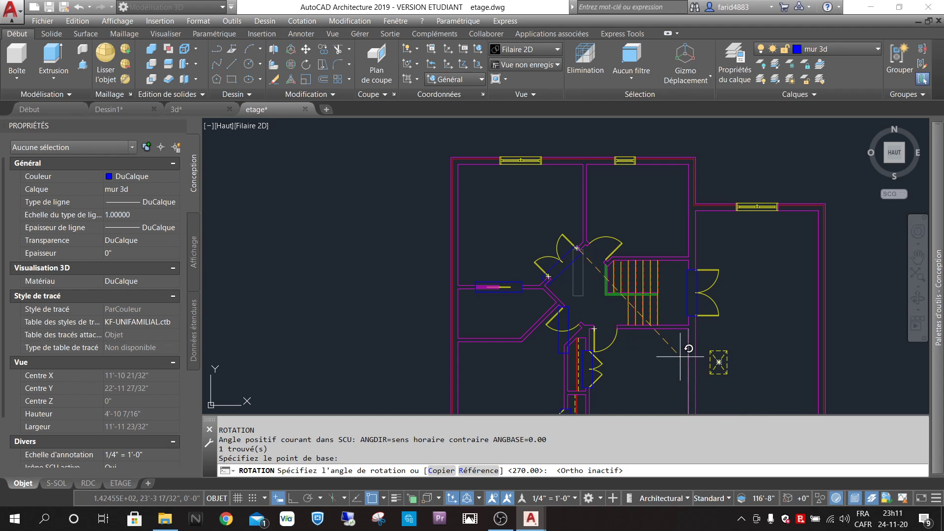
key(F10)
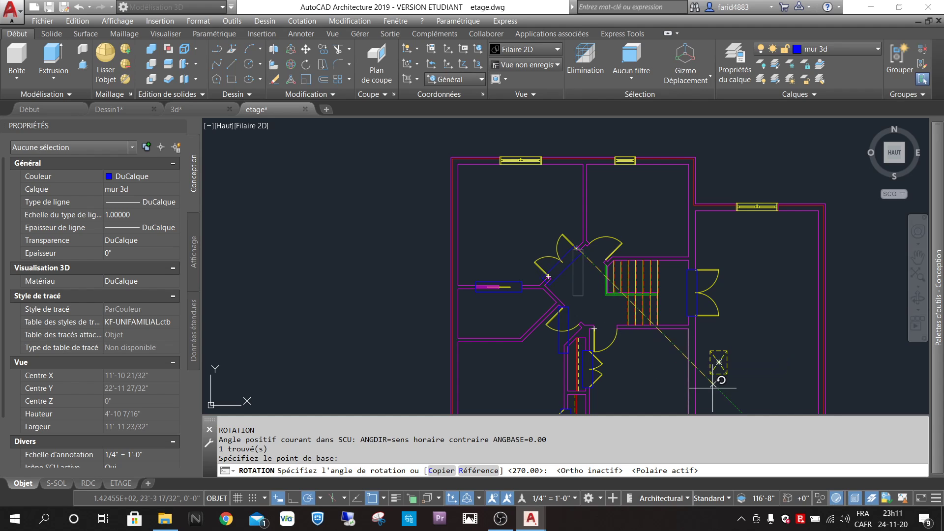
scroll(733, 393, down, 4)
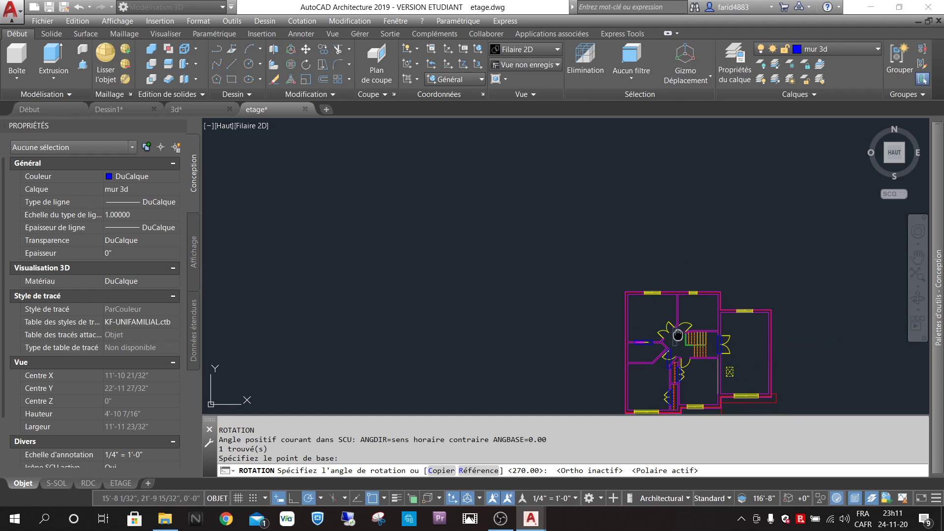
middle_drag(678, 300, 454, 156)
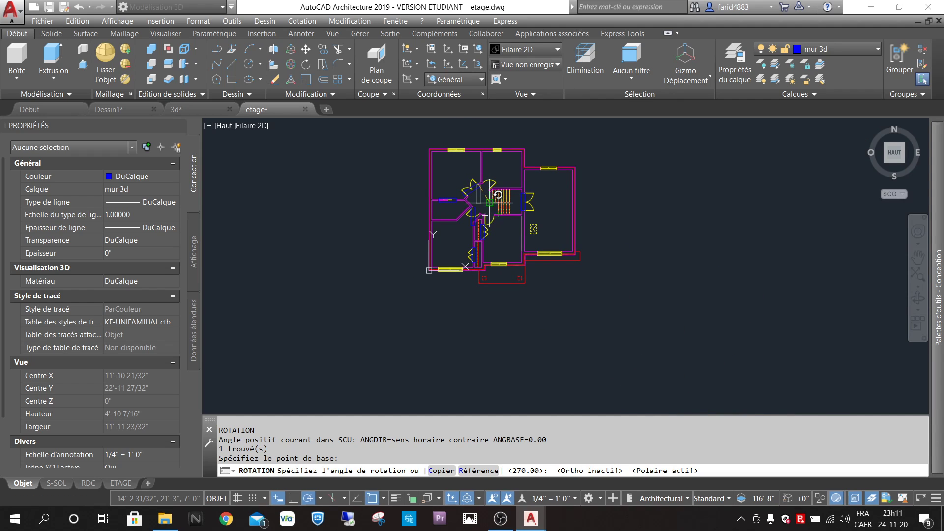
scroll(492, 197, up, 4)
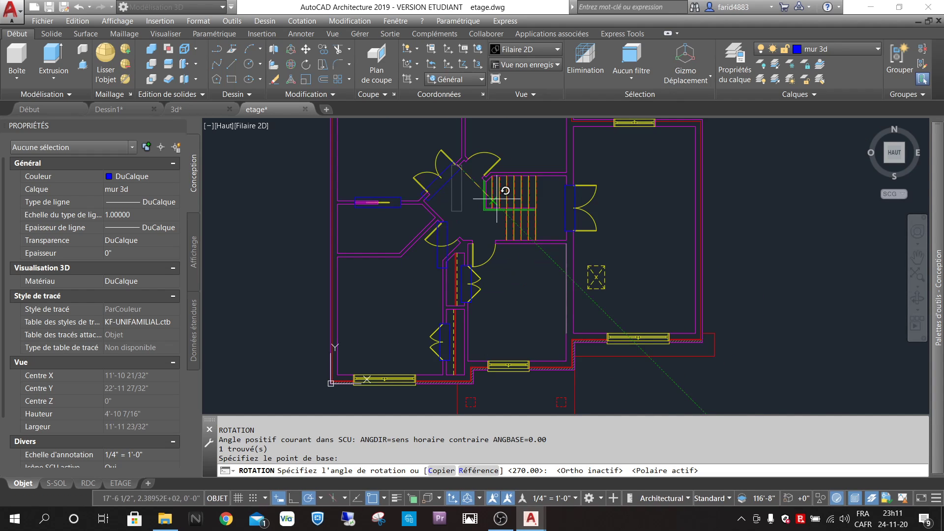
click(493, 201)
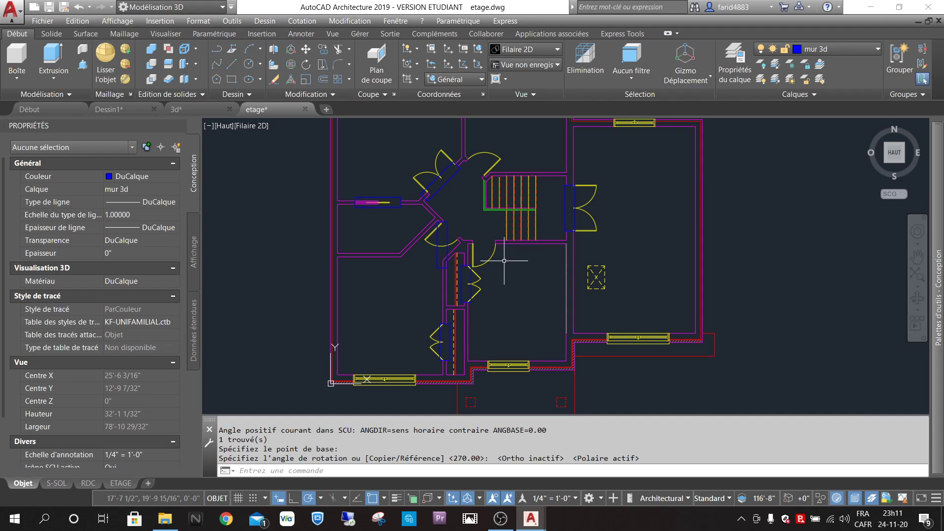
Rotate the box at the angled door below the landing 45° about its upper edge's midpoint to span the opening.
scroll(456, 225, up, 4)
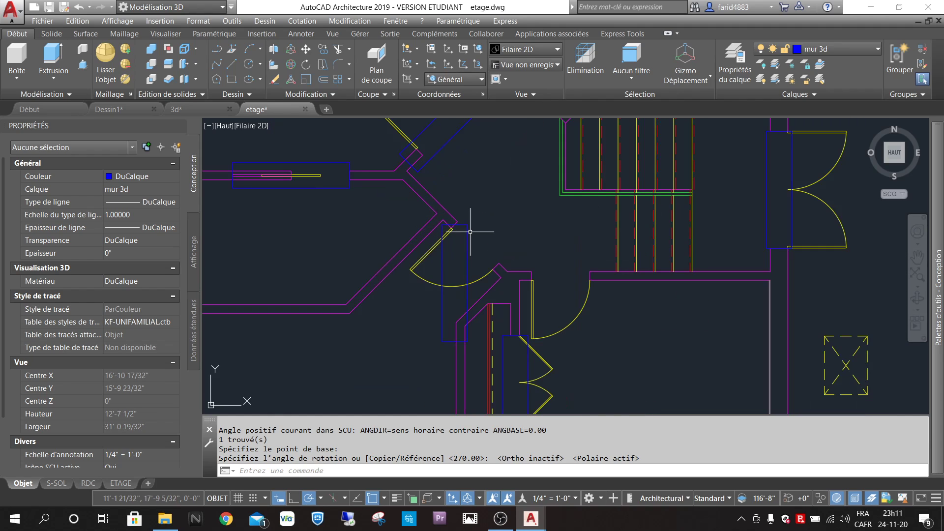
key(Return)
click(468, 231)
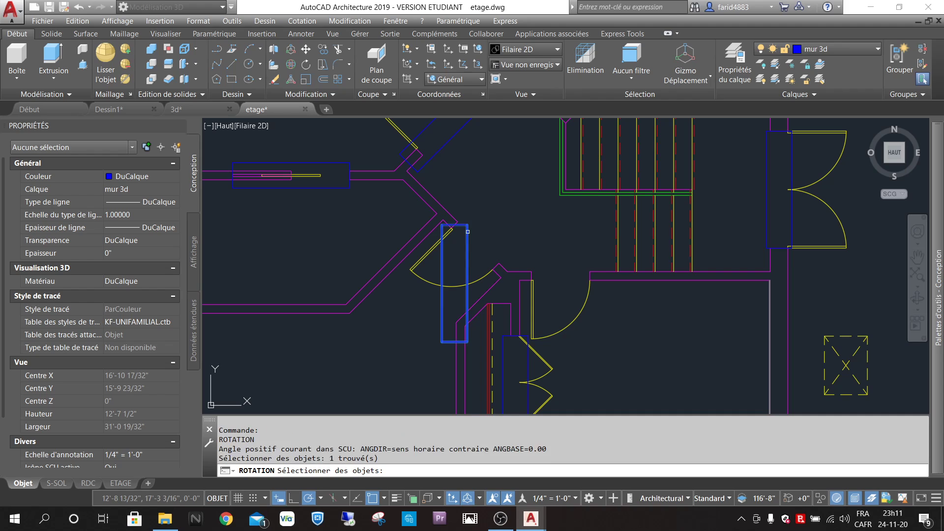
key(Return)
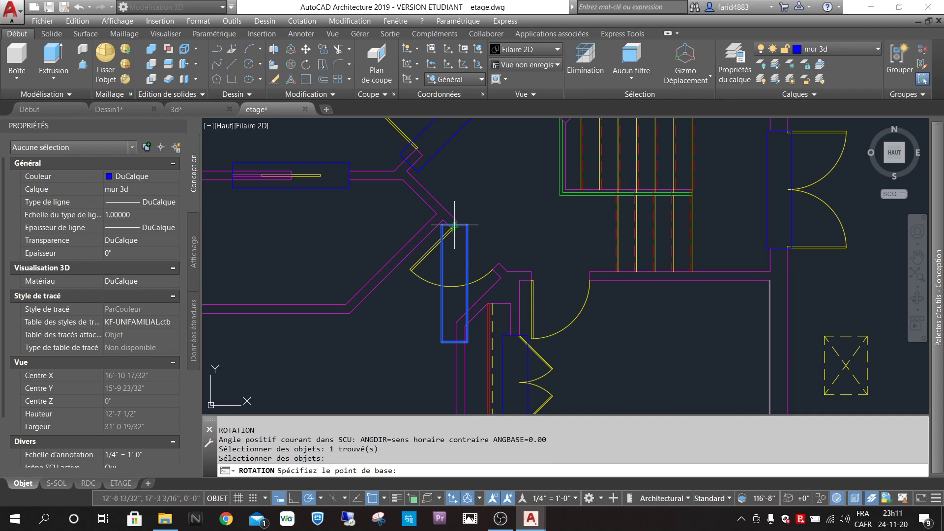
click(455, 225)
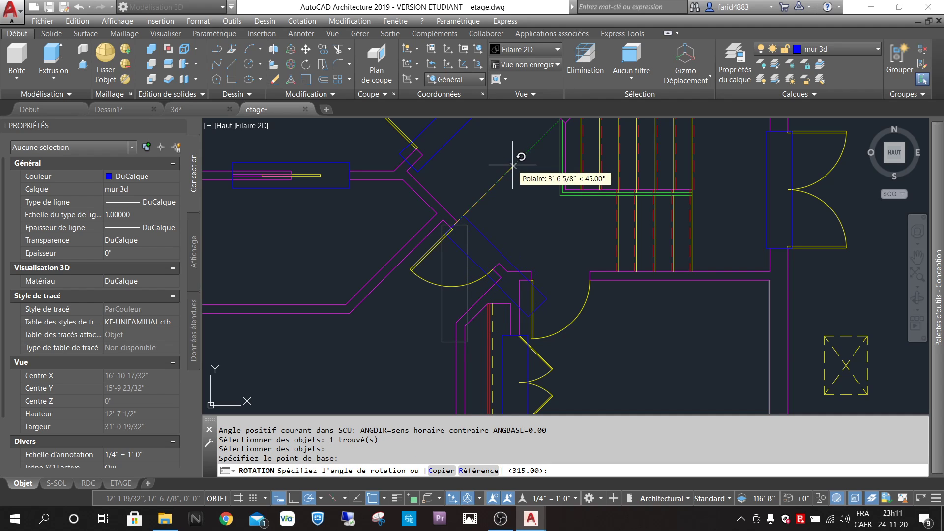
click(511, 164)
scroll(508, 211, down, 3)
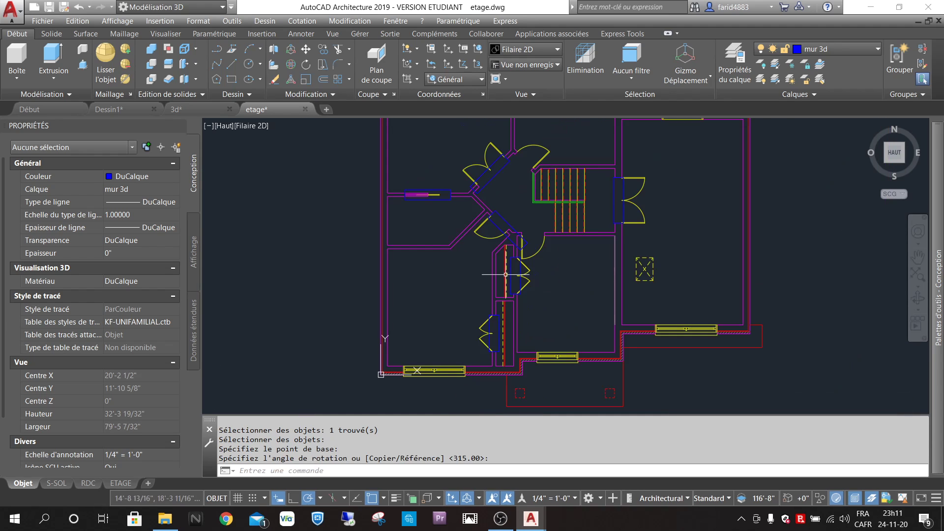
scroll(504, 320, up, 2)
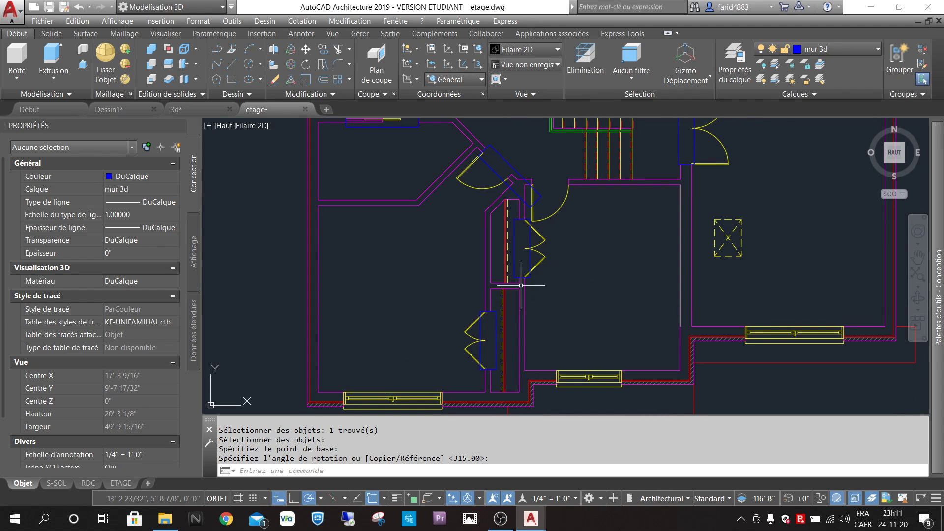
Shorten the box at the angled door below the landing to the opening's lower jamb, making it 2'-6" wide.
scroll(520, 285, up, 1)
scroll(512, 200, up, 1)
scroll(518, 226, down, 2)
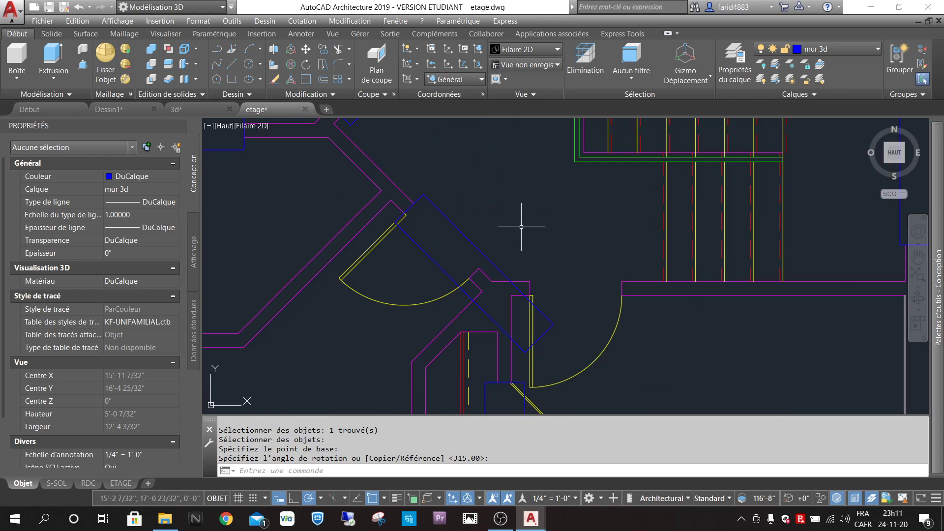
key(Return)
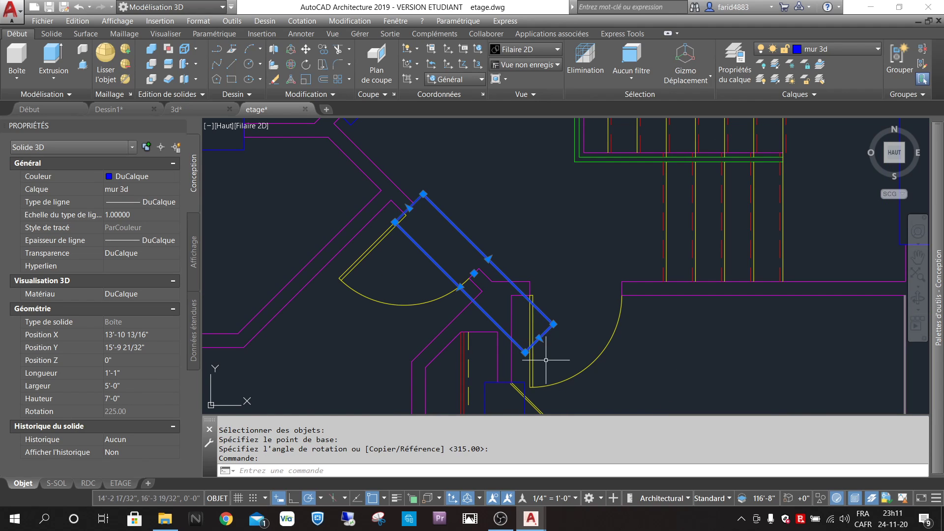
click(539, 337)
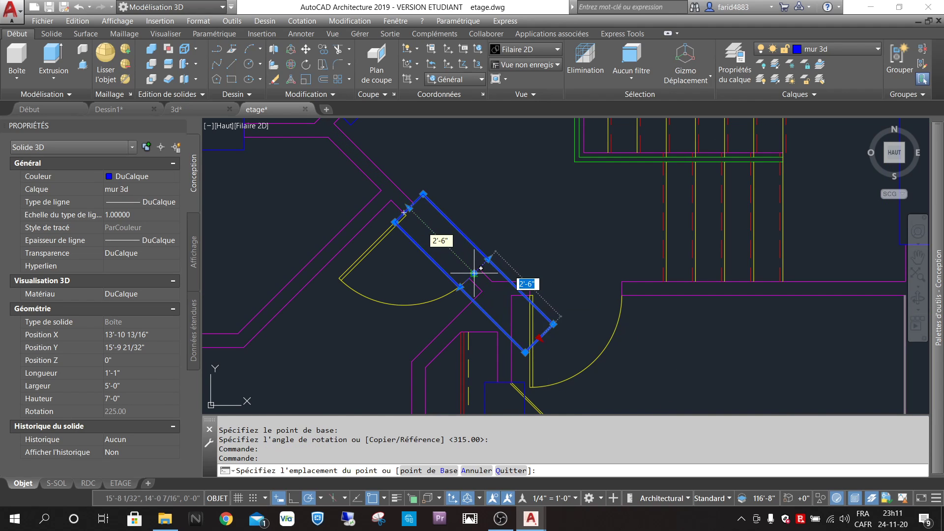
click(514, 283)
Shorten the box at the angled double door so its lower end meets the opening's lower jamb.
scroll(514, 283, down, 4)
scroll(559, 253, up, 3)
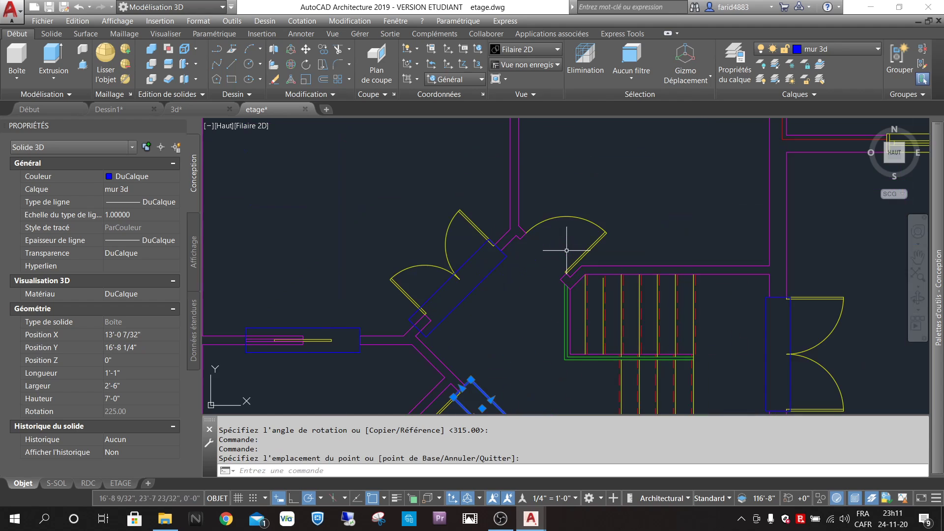
click(452, 312)
click(418, 327)
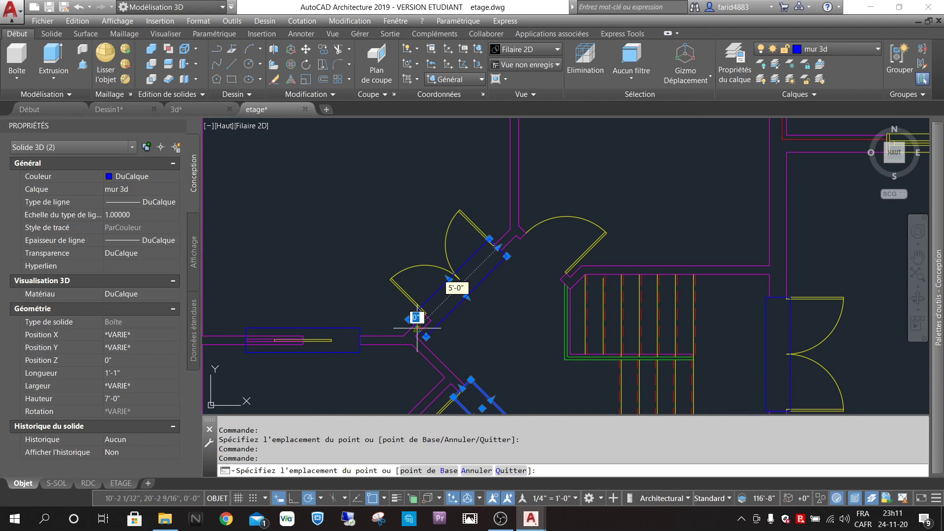
click(428, 315)
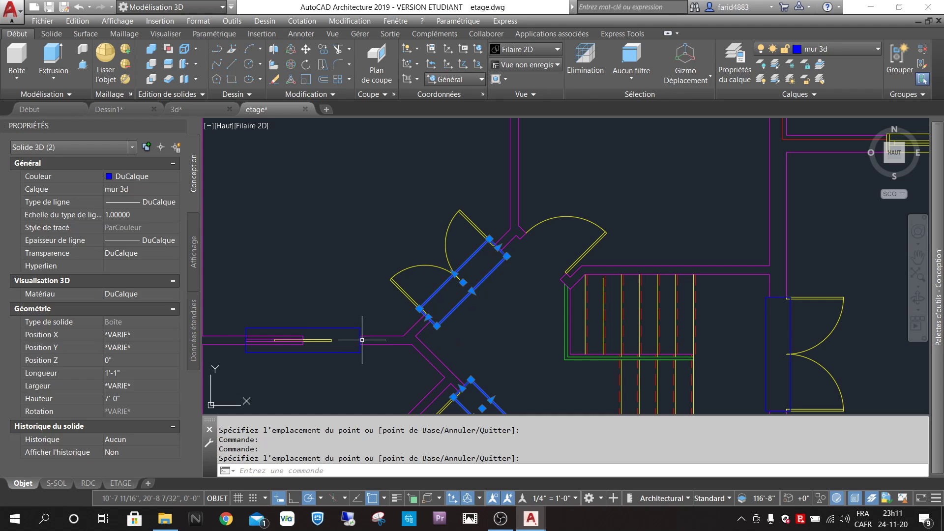
Shorten the sliding door box to the pocket wall's end so it covers only the opening, and clear the selection.
click(248, 339)
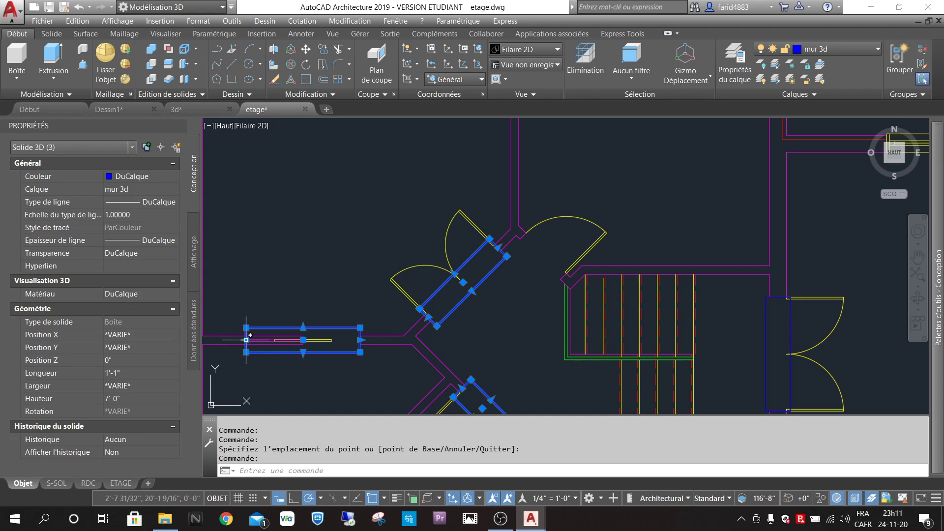
click(246, 340)
scroll(247, 342, up, 5)
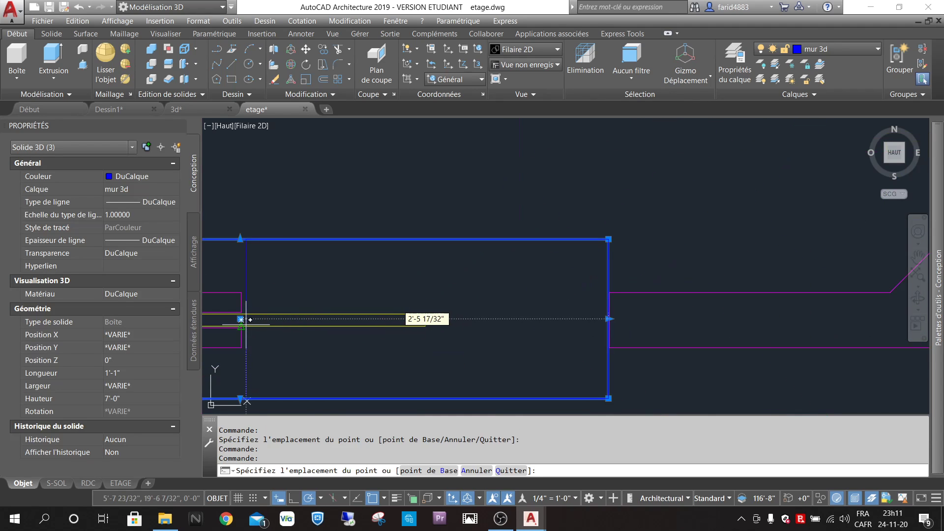
click(347, 320)
scroll(531, 369, down, 6)
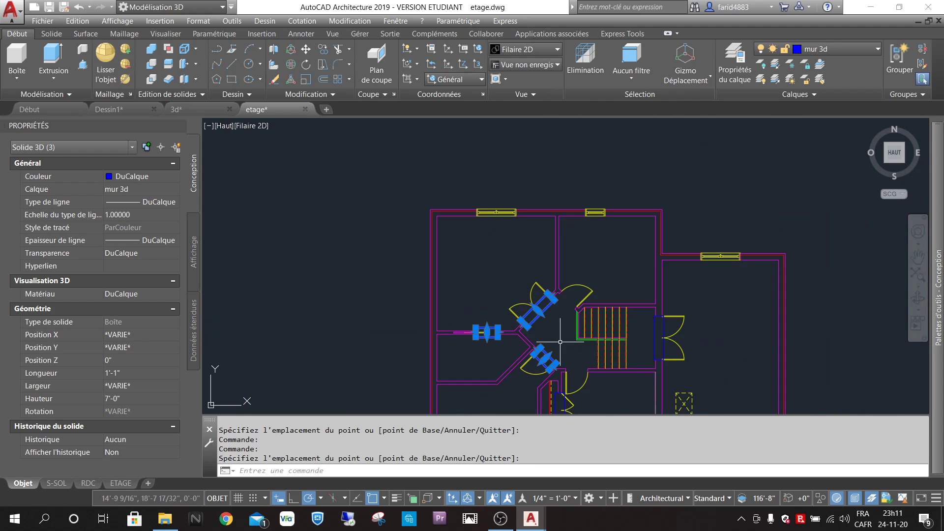
key(Escape)
Create a 4' high box over the larger window in the upper exterior wall, between opposite corners of its opening.
scroll(611, 390, down, 5)
scroll(590, 364, up, 5)
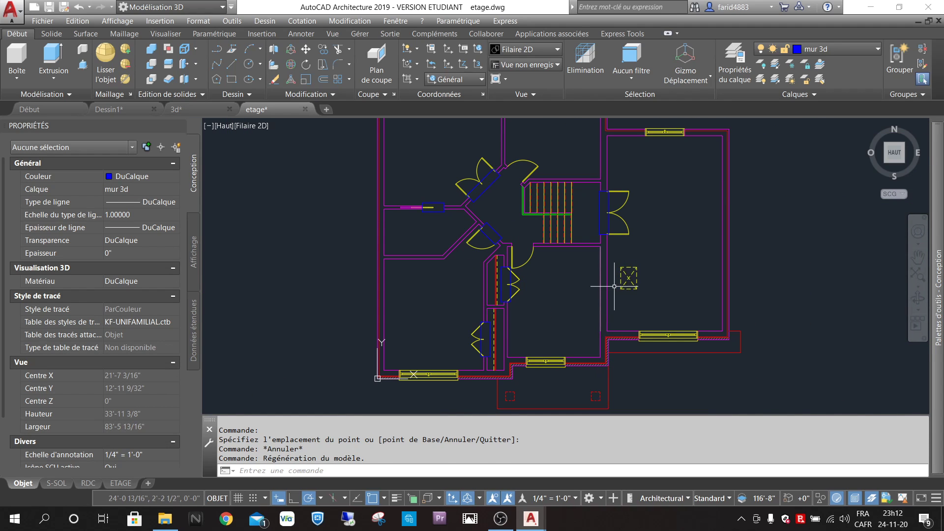
scroll(626, 194, down, 4)
scroll(605, 185, up, 6)
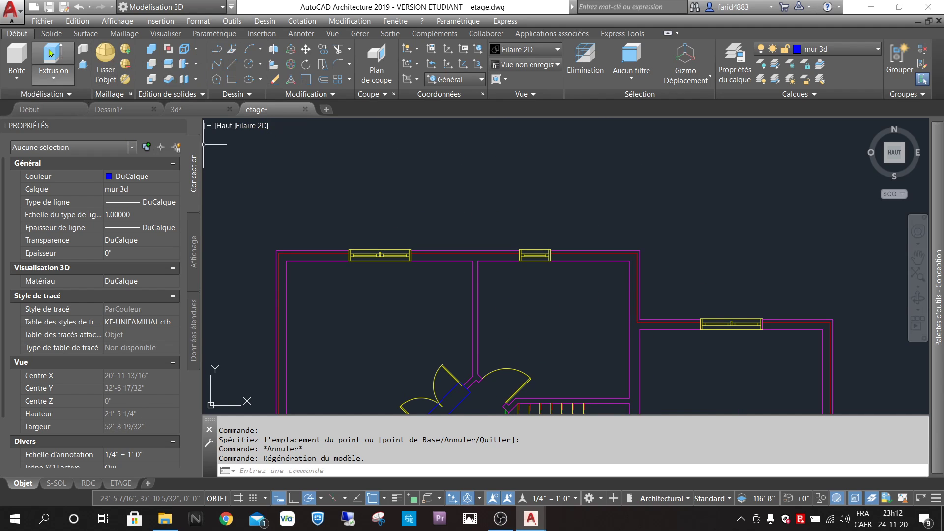
click(17, 54)
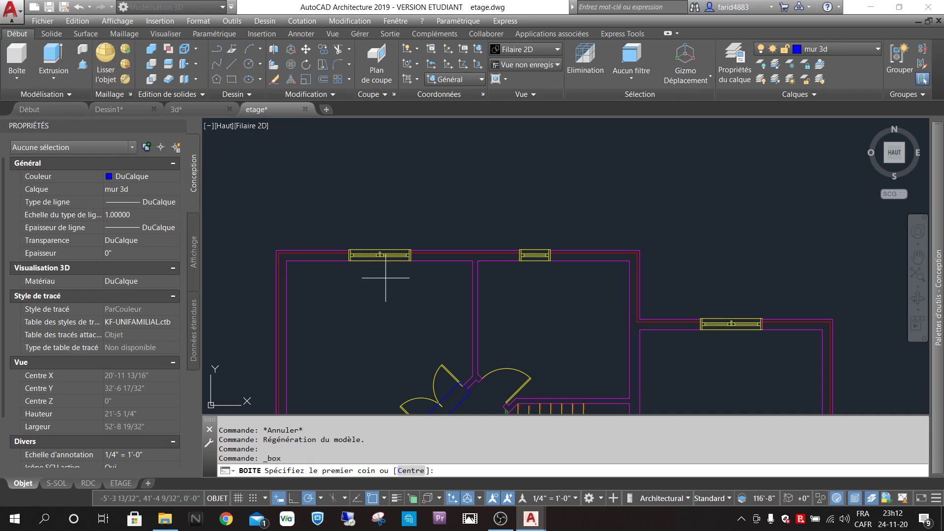
scroll(389, 265, up, 6)
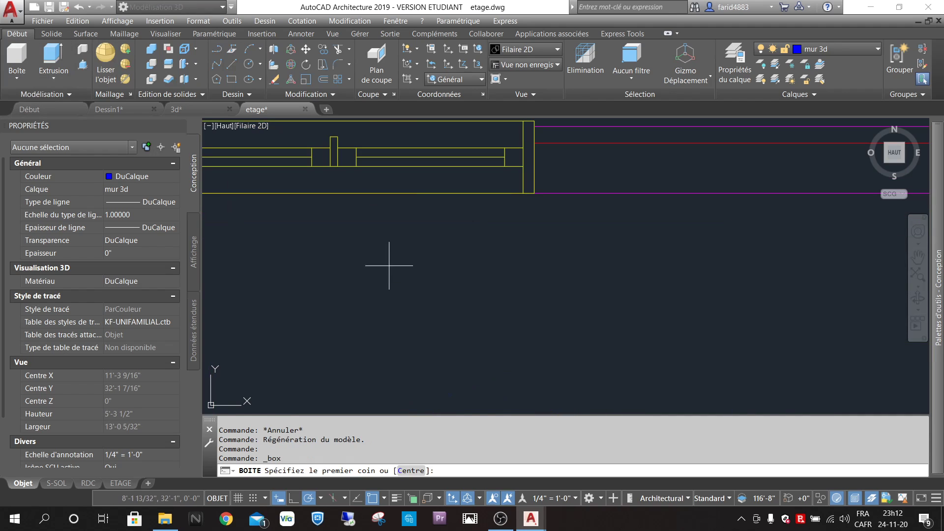
click(534, 192)
scroll(590, 277, down, 6)
scroll(471, 250, up, 6)
scroll(509, 215, up, 3)
click(510, 215)
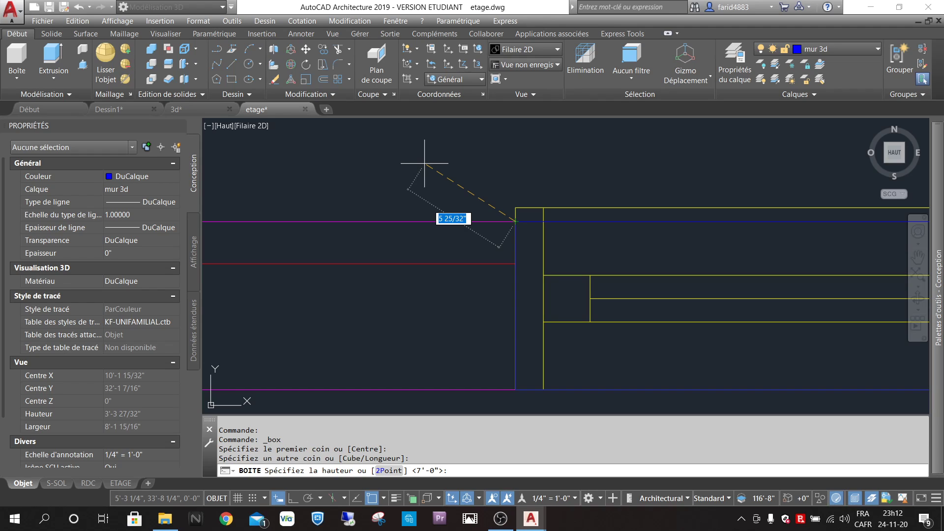
text(4)
key(Return)
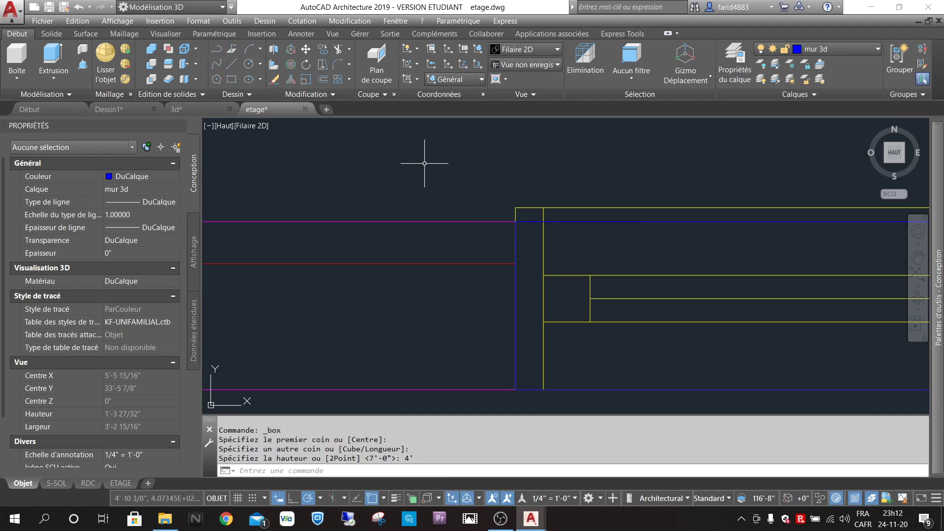
Extend the window box by 4" beyond both the outer and inner wall faces, making it 1'-5" deep.
scroll(652, 197, down, 2)
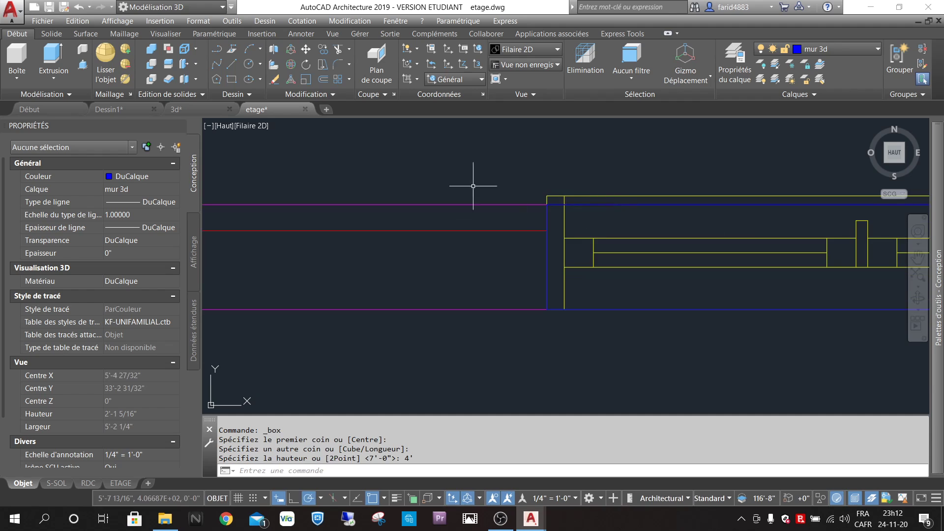
scroll(495, 190, down, 2)
scroll(632, 186, up, 3)
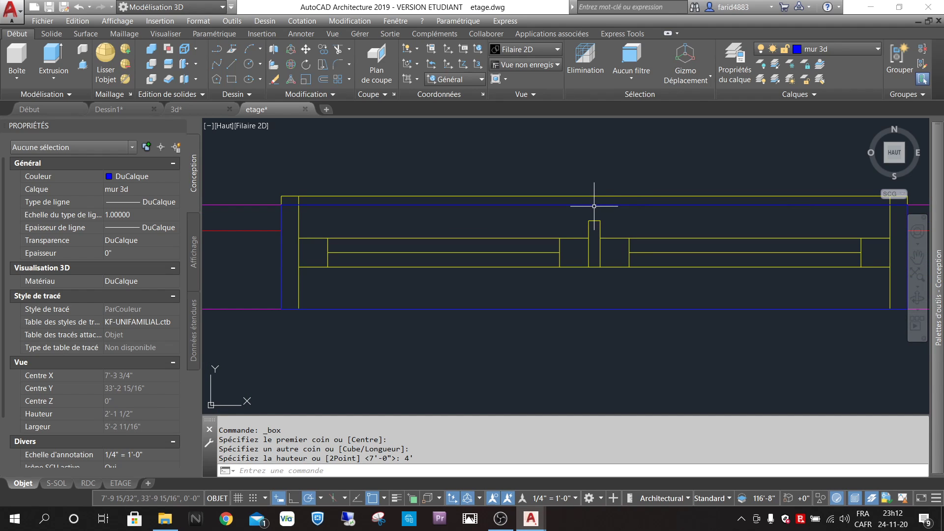
click(594, 204)
click(594, 204)
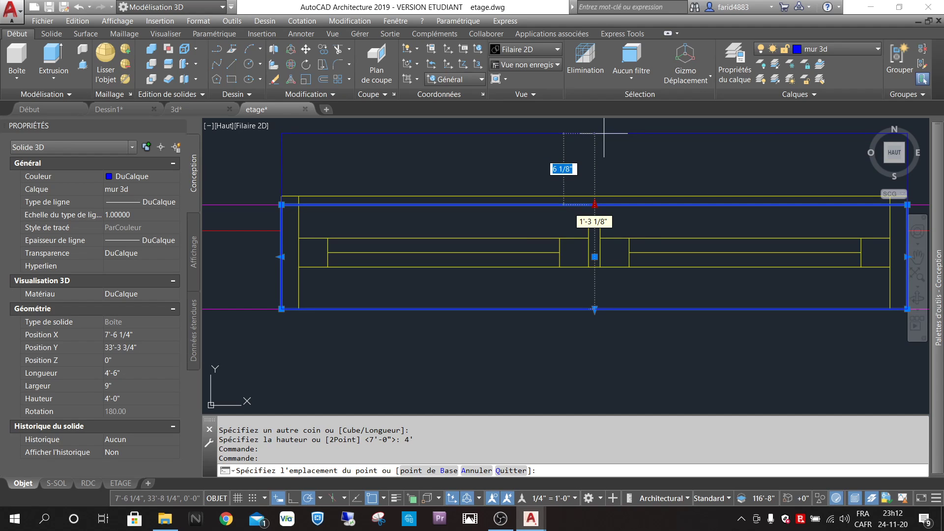
text(4)
key(Return)
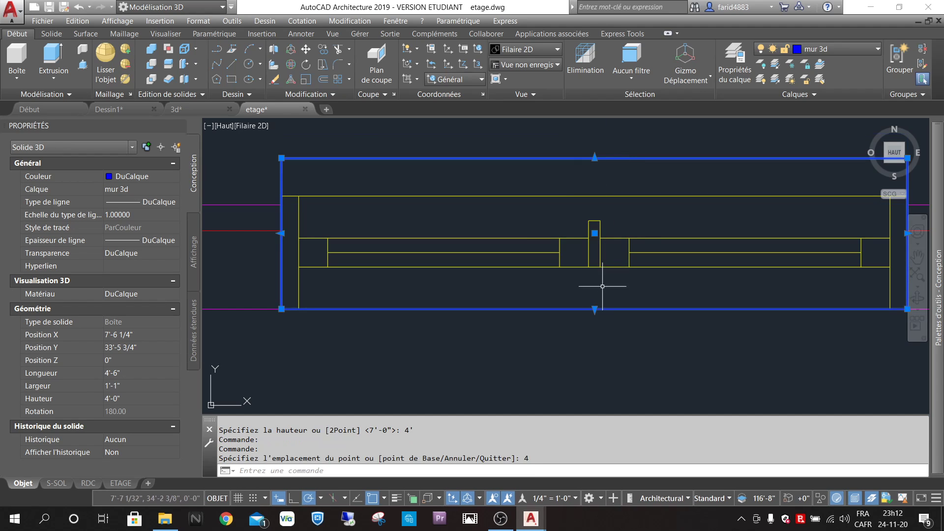
click(594, 309)
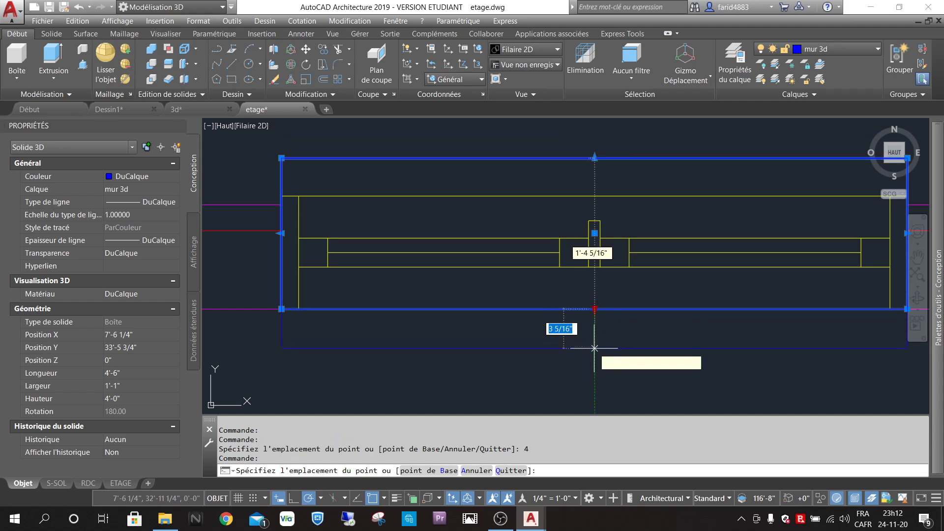
text(4)
key(Return)
Copy the window box by its jamb-side midpoint to the smaller upper window and the right wing's upper window.
scroll(558, 290, down, 3)
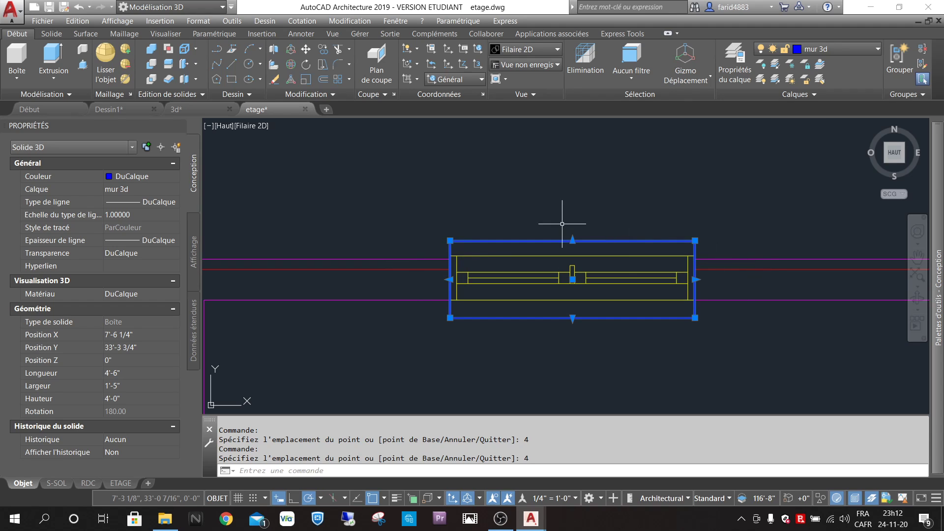
scroll(563, 225, down, 5)
scroll(636, 204, up, 4)
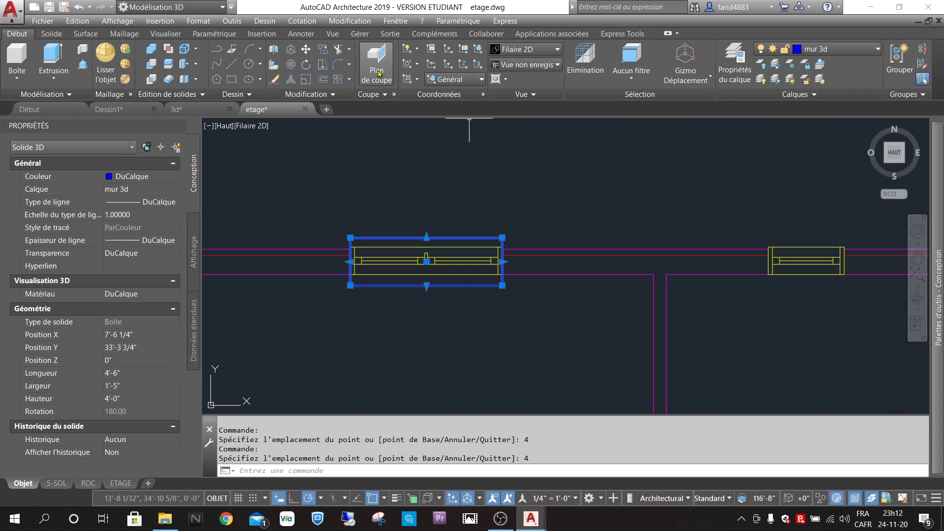
click(323, 49)
scroll(358, 265, up, 6)
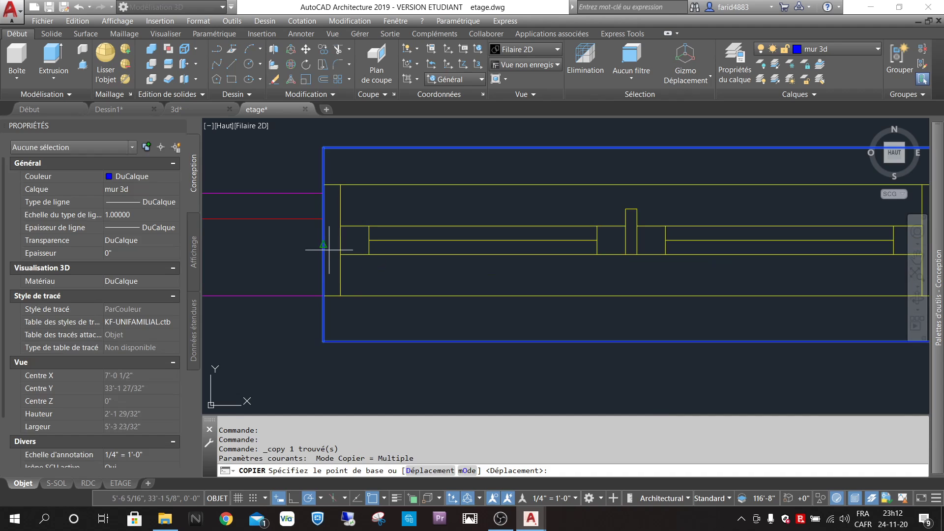
click(327, 246)
scroll(327, 246, down, 5)
scroll(660, 266, up, 5)
scroll(497, 206, down, 4)
scroll(386, 231, up, 4)
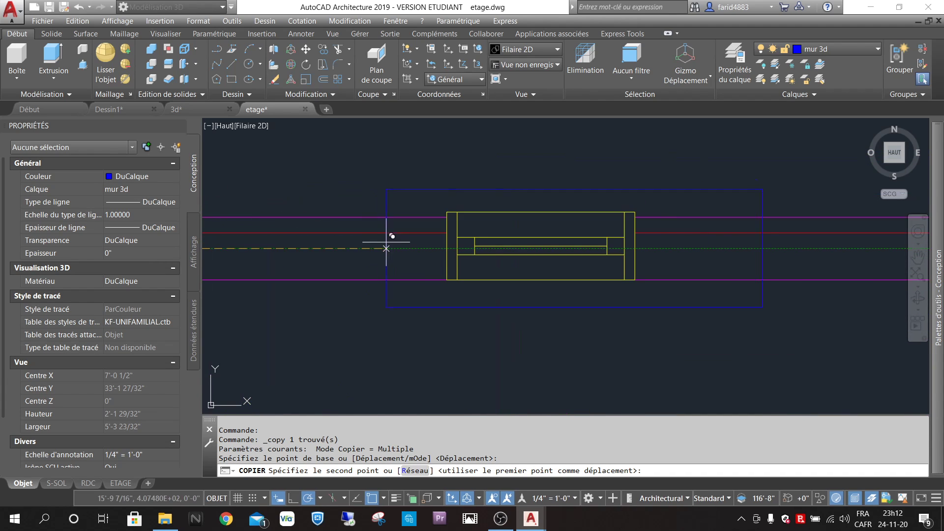
click(445, 248)
scroll(472, 211, down, 3)
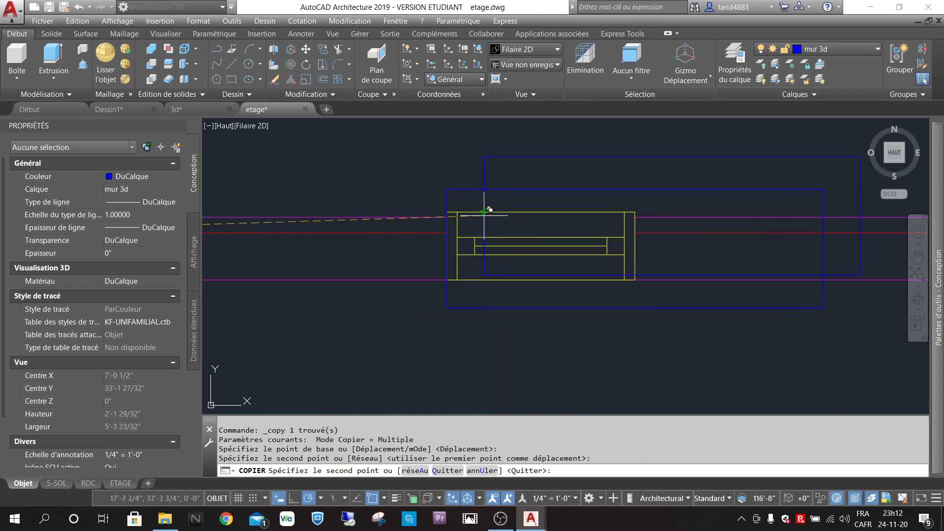
scroll(634, 290, up, 5)
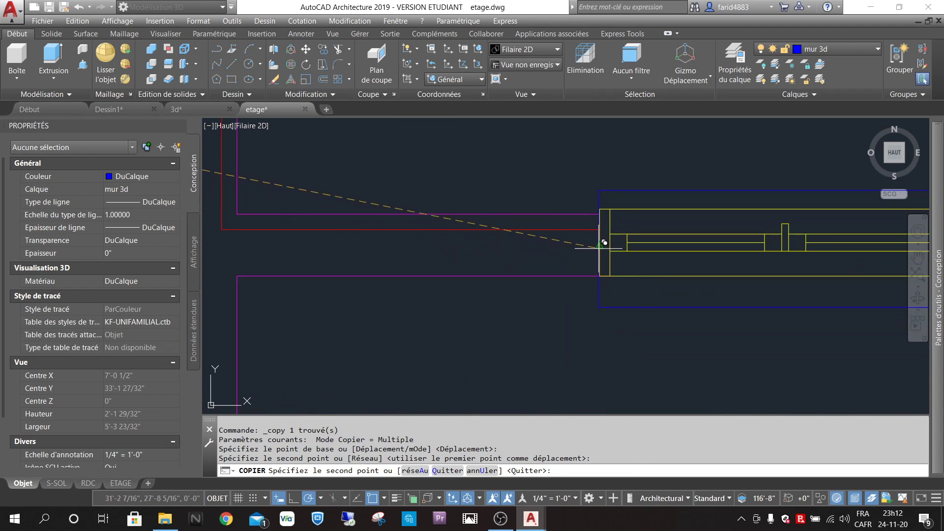
click(600, 244)
Place further copies of the window box at the right wing's lower window and the middle window of the lower wall.
scroll(580, 203, down, 6)
scroll(617, 387, up, 3)
scroll(464, 361, up, 1)
scroll(464, 361, up, 2)
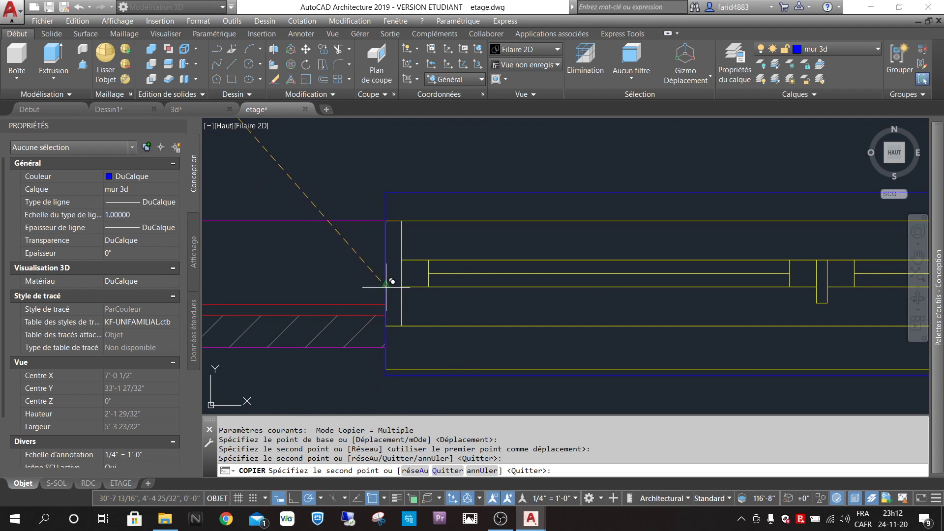
click(386, 303)
scroll(595, 274, down, 3)
scroll(474, 347, up, 4)
middle_drag(260, 316, 614, 314)
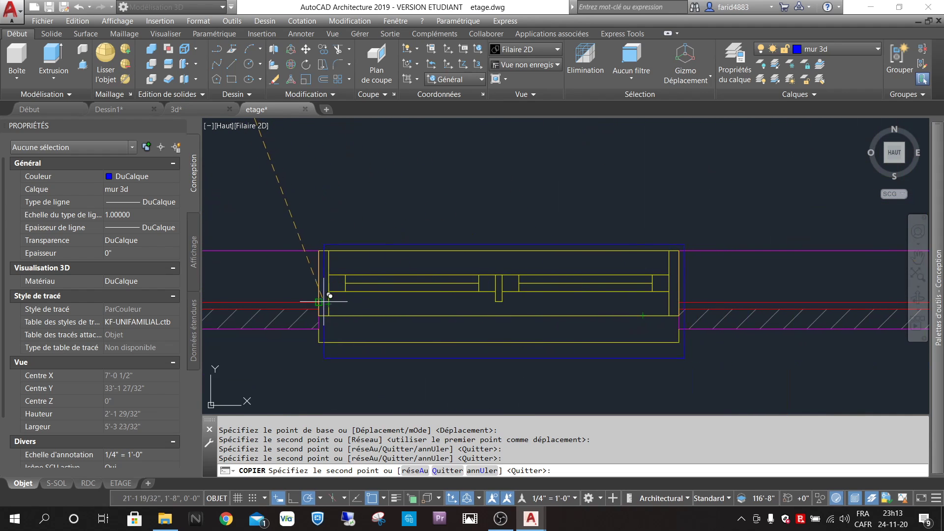
click(325, 284)
Place one more copy at the jamb of the lower-left window and end the Copy command.
scroll(604, 278, down, 3)
scroll(463, 312, up, 2)
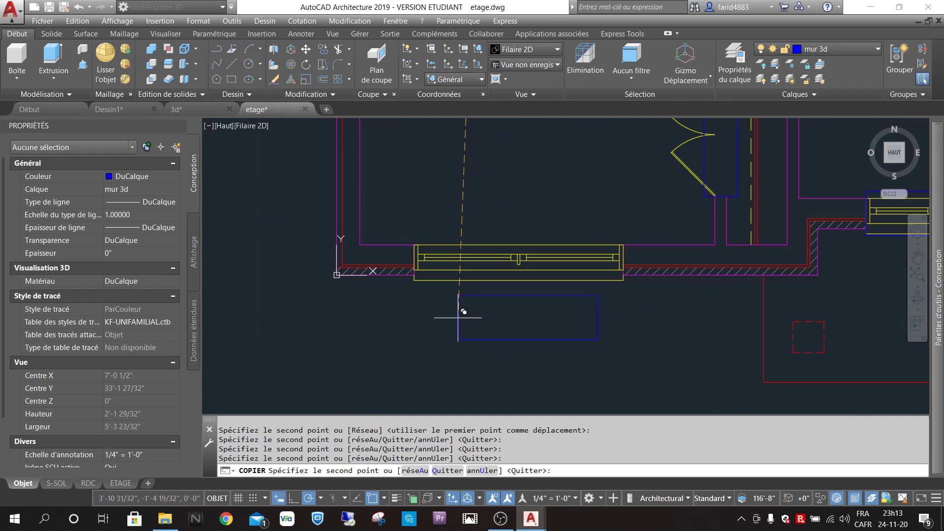
scroll(431, 270, up, 5)
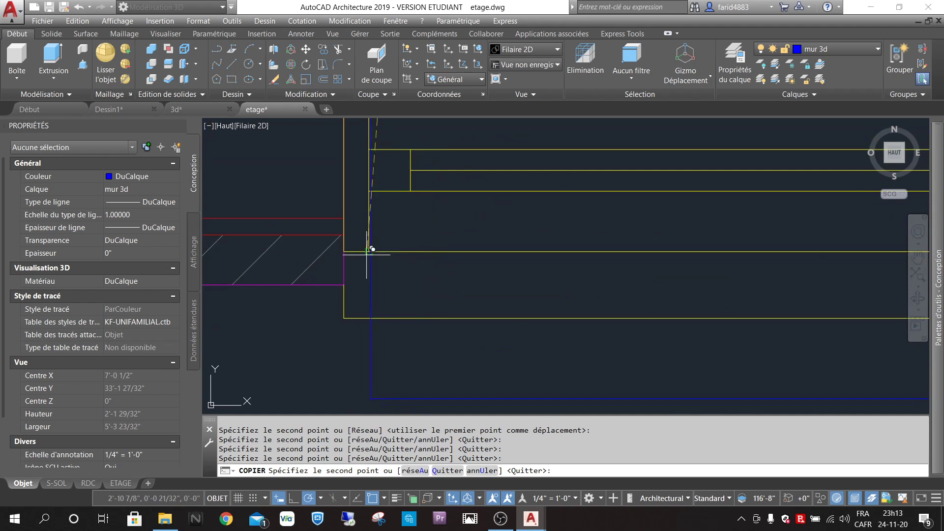
click(344, 187)
scroll(346, 183, down, 6)
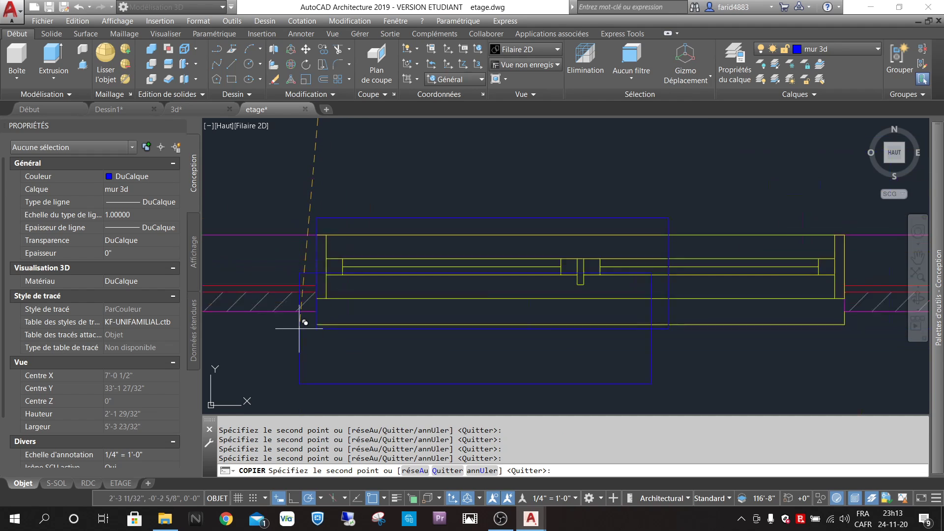
scroll(485, 350, down, 4)
scroll(492, 342, up, 3)
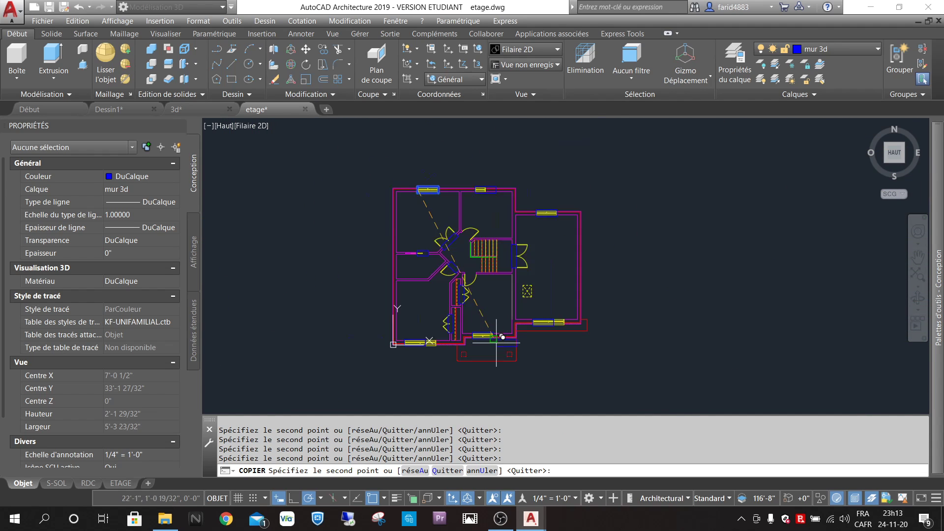
key(Return)
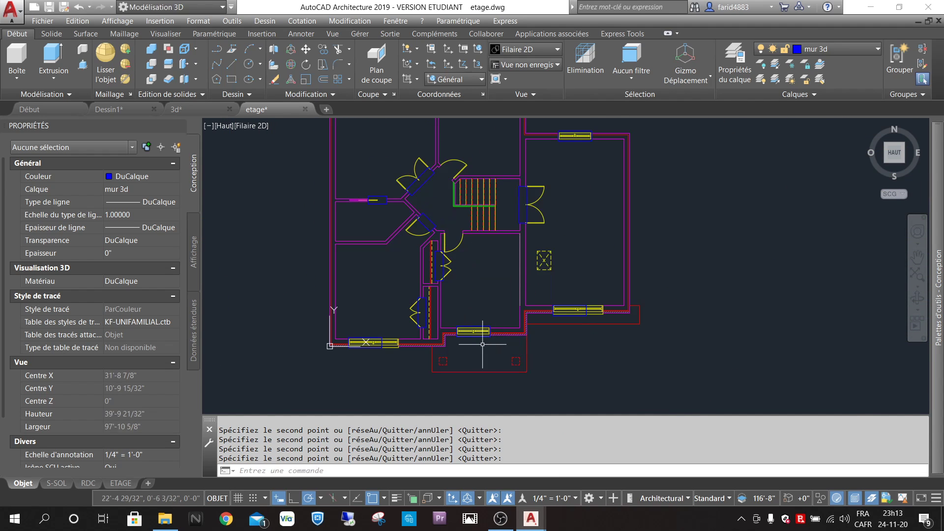
Stretch the lower-left window box to the window's far jamb, making it 6'-9" long.
scroll(400, 353, up, 8)
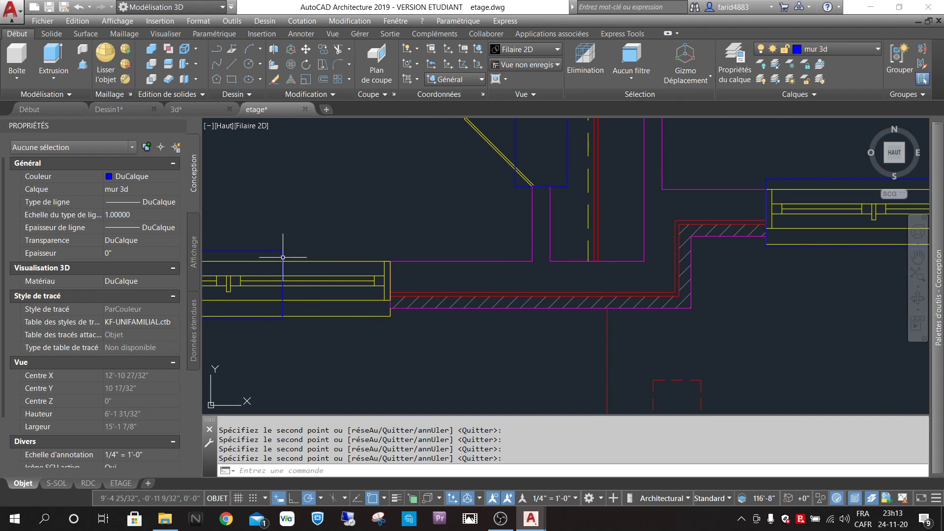
click(283, 257)
click(282, 284)
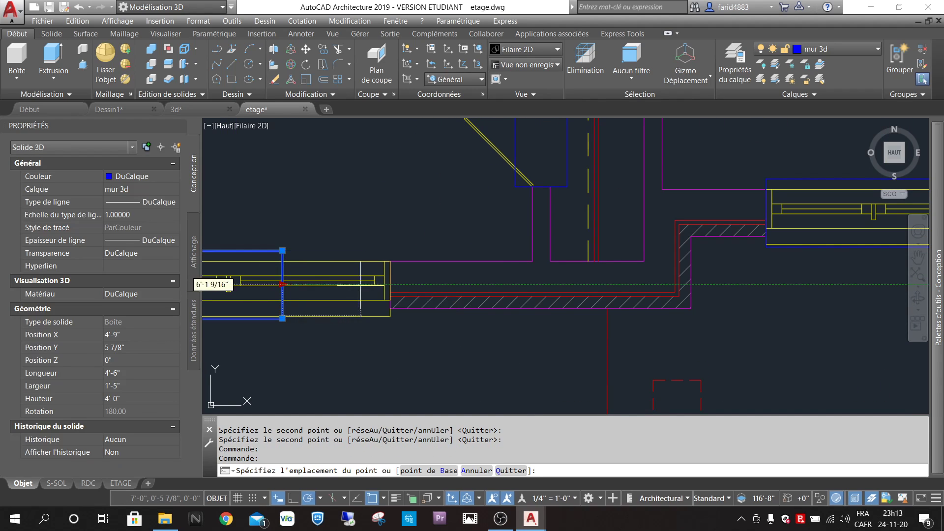
click(391, 285)
scroll(390, 284, down, 4)
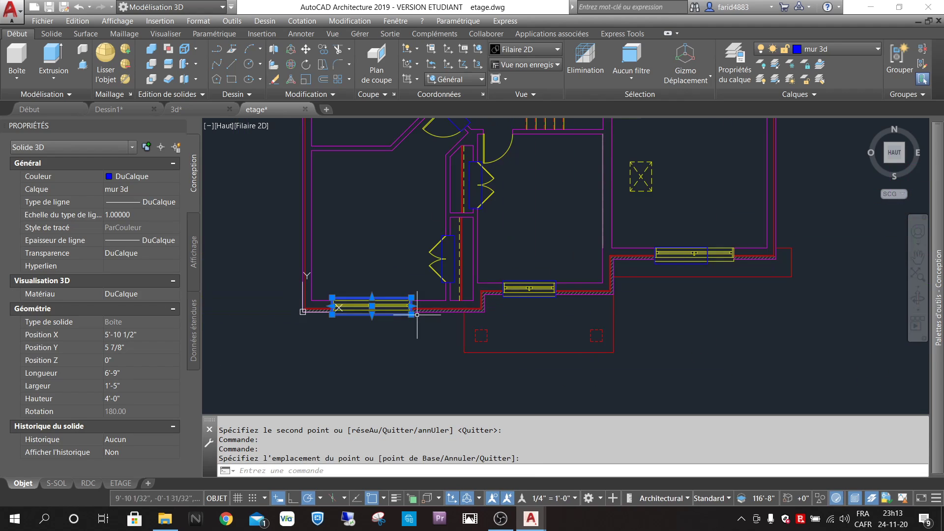
Stretch the box at the right wing's lower window to that window's far jamb, making it 6'-9" long.
scroll(522, 286, up, 2)
mouse_move(576, 291)
middle_down()
mouse_move(300, 303)
mouse_move(245, 318)
middle_up()
scroll(700, 226, up, 2)
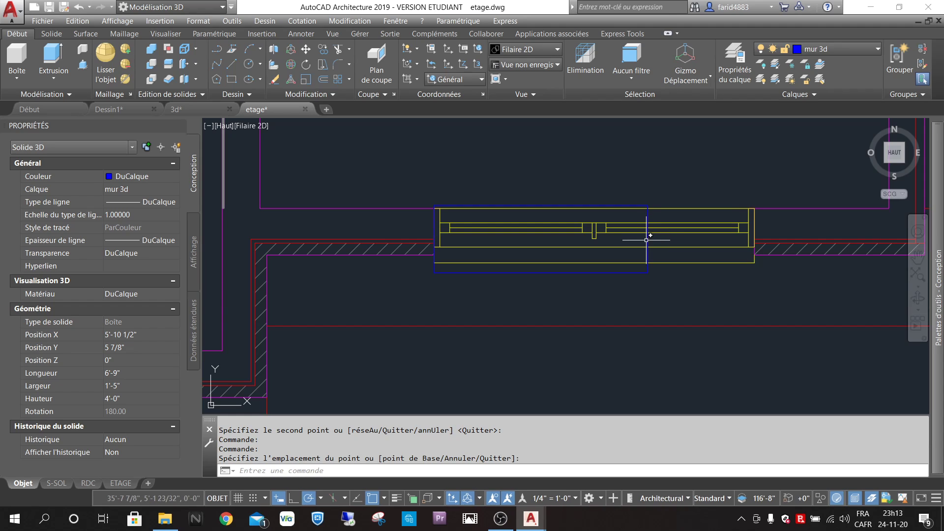
click(645, 240)
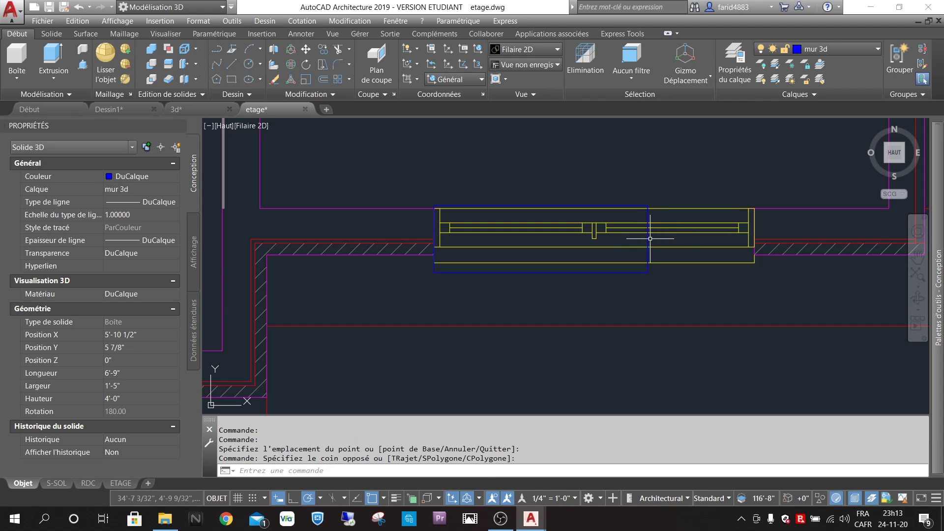
click(647, 238)
click(648, 239)
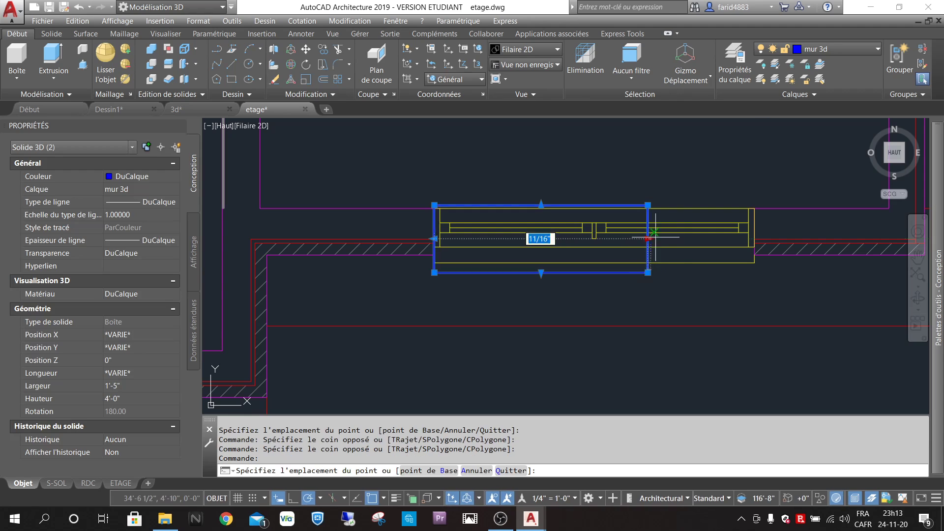
click(753, 239)
scroll(733, 347, down, 5)
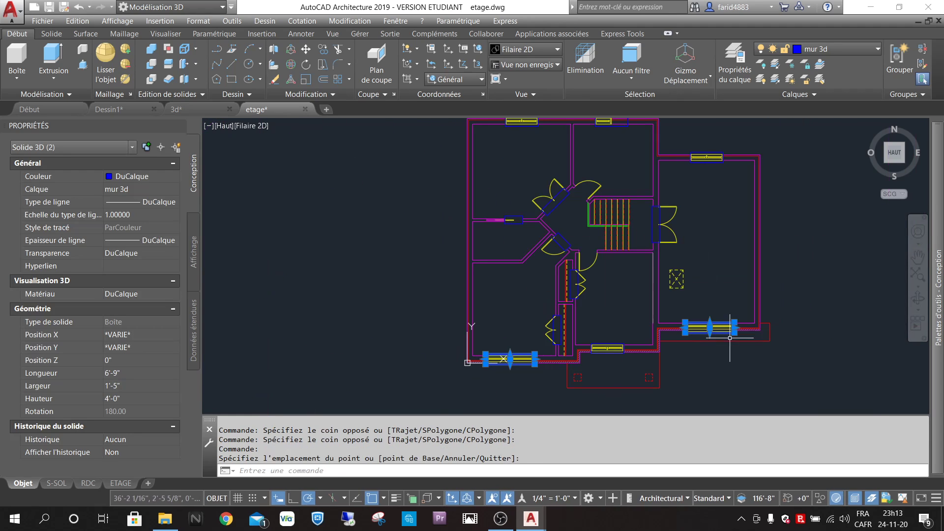
Shorten the box at the smaller upper window to end at the window's right jamb, and clear the selection.
scroll(689, 201, down, 2)
scroll(689, 201, up, 4)
scroll(695, 249, up, 2)
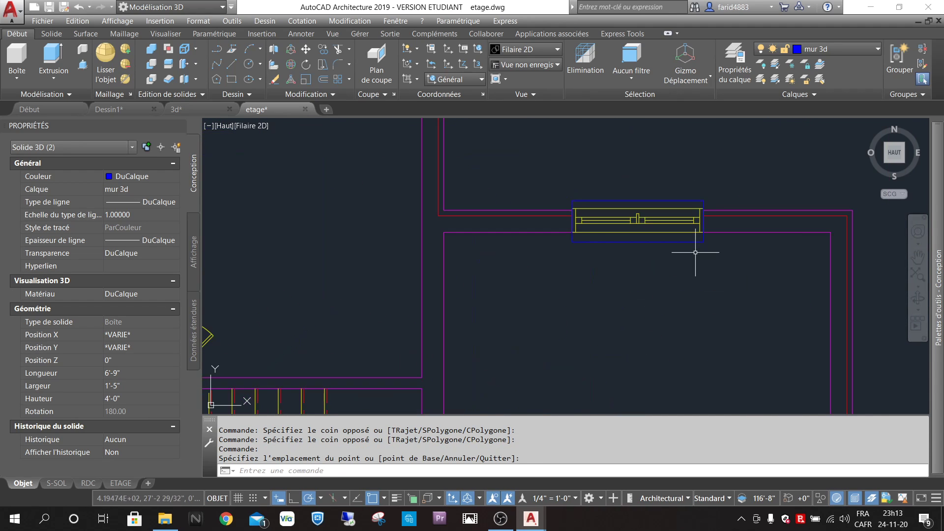
scroll(699, 257, down, 3)
scroll(587, 221, up, 5)
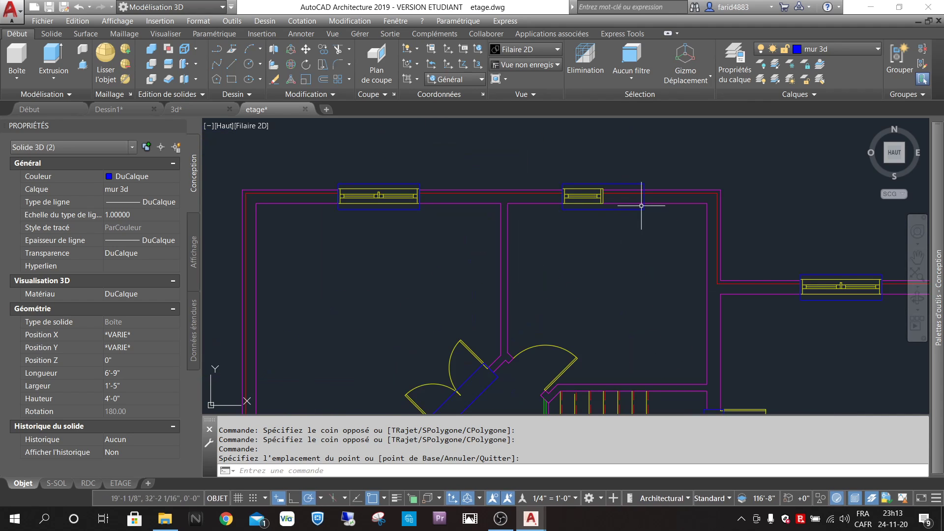
click(657, 178)
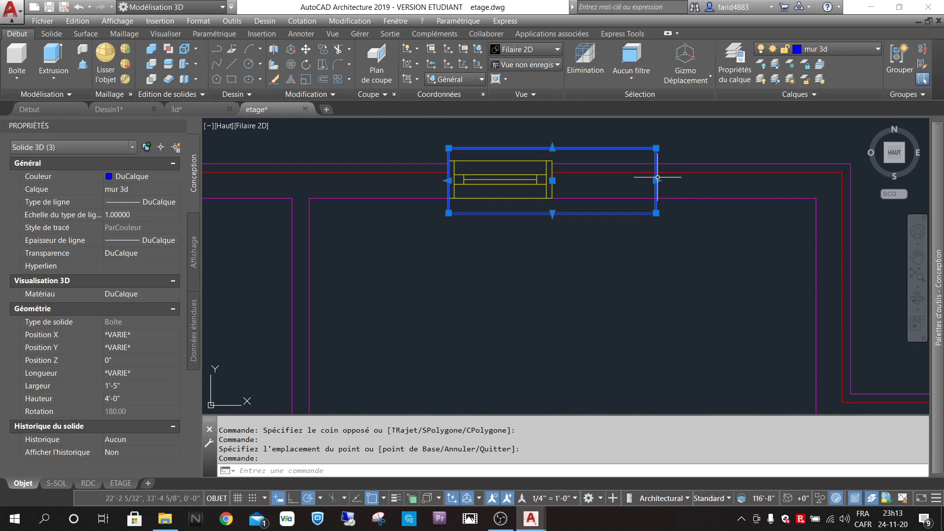
click(553, 181)
click(558, 181)
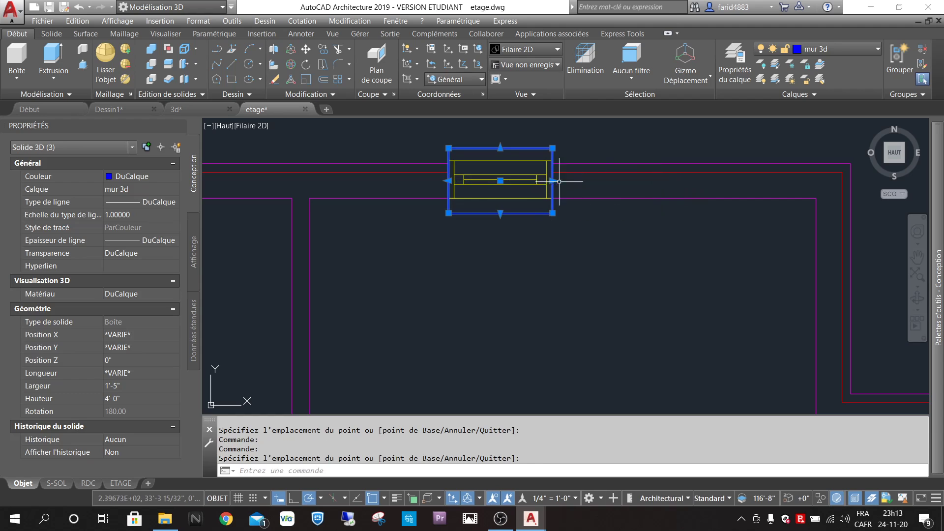
scroll(626, 208, down, 5)
scroll(521, 189, down, 4)
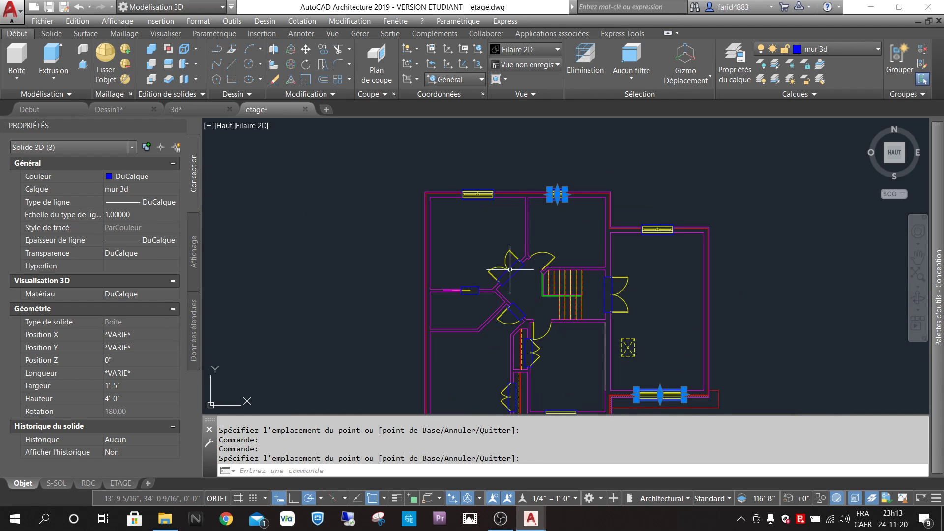
key(Escape)
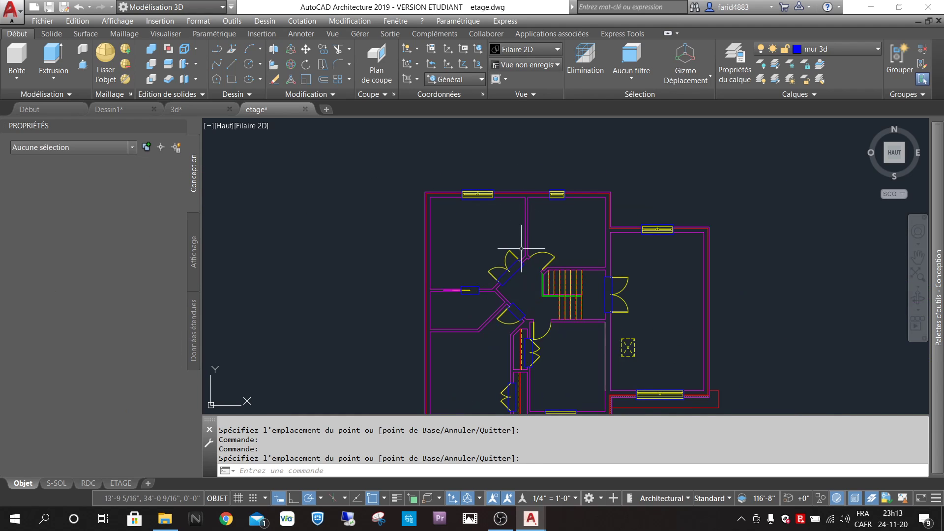
Start a Polysolid with a height of 8'-2" and right (Droite) justification.
scroll(579, 254, down, 2)
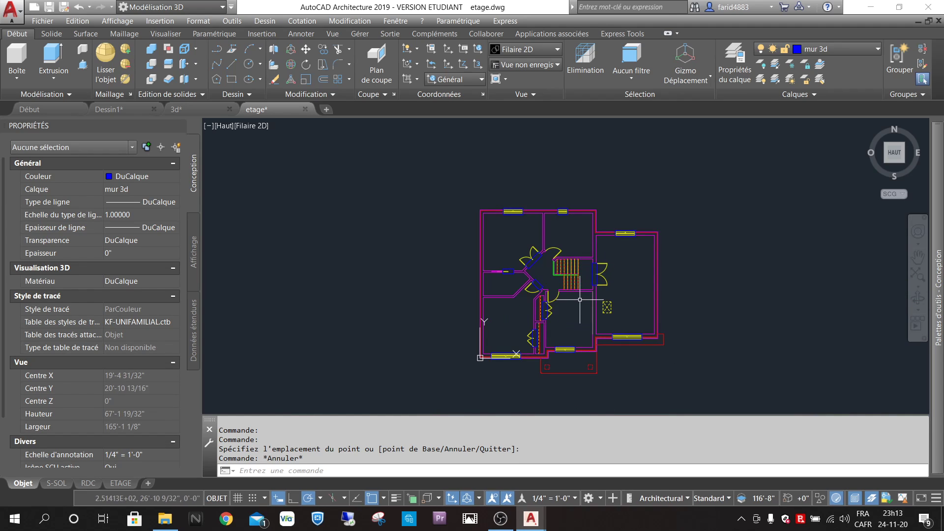
scroll(582, 299, up, 2)
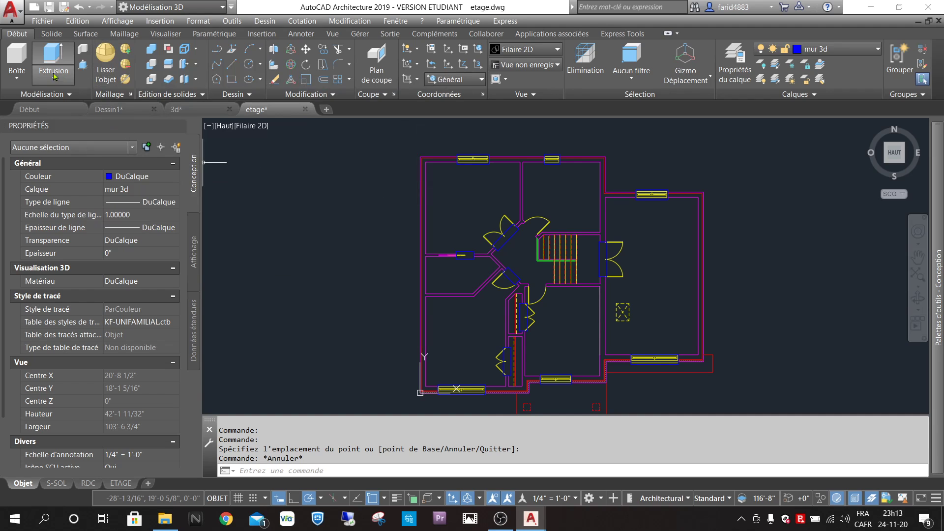
click(83, 51)
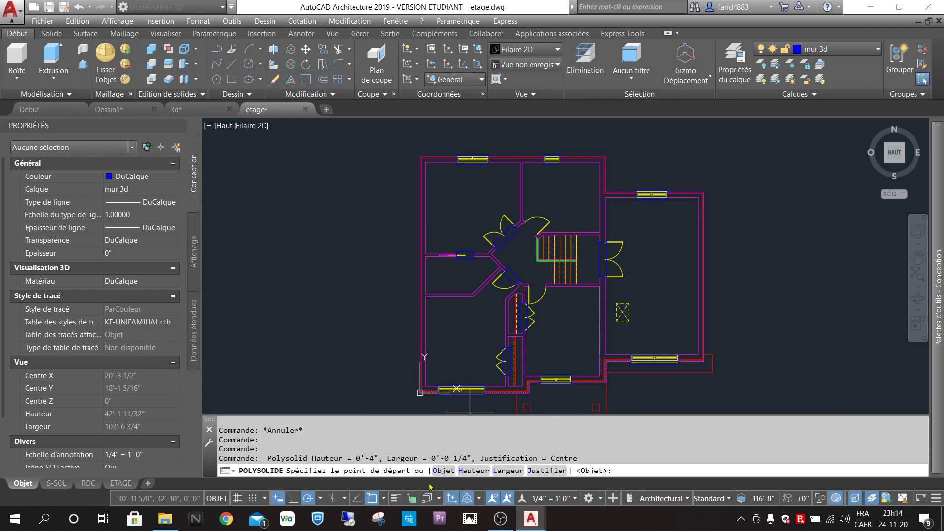
click(473, 471)
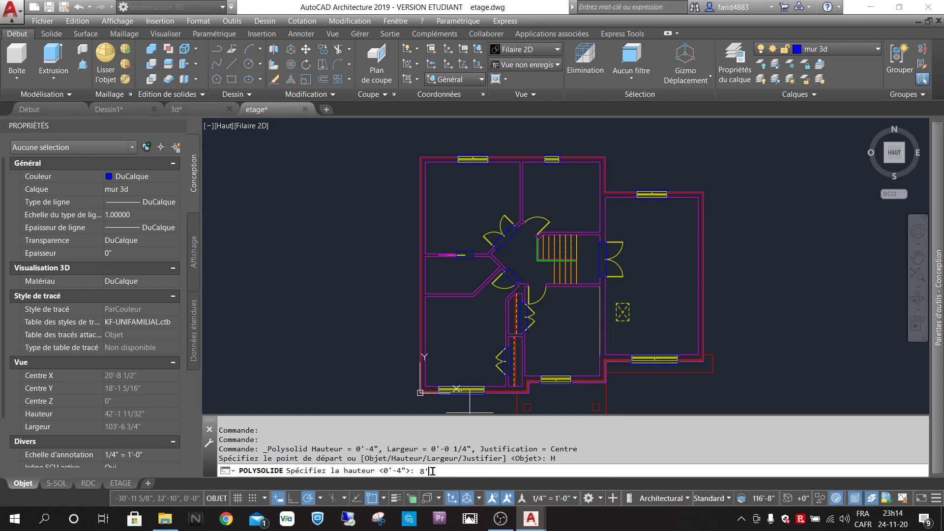
key(Return)
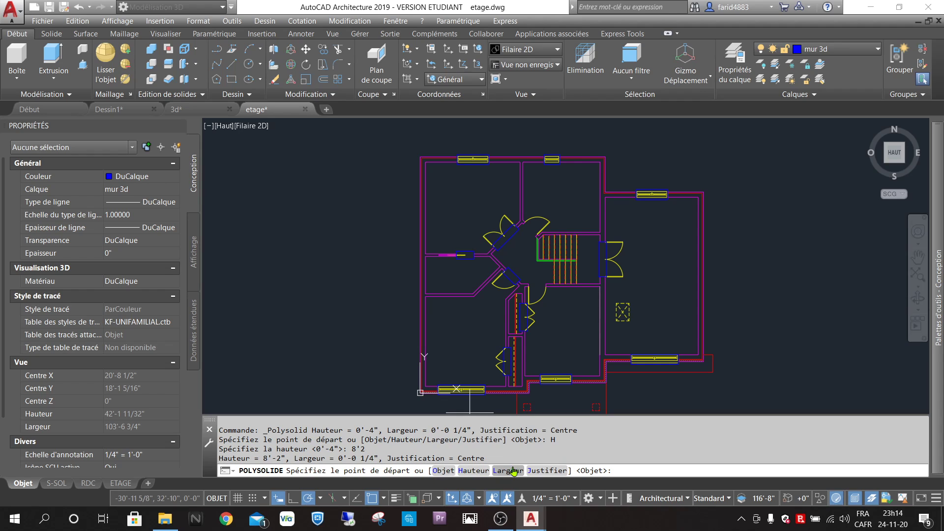
click(549, 471)
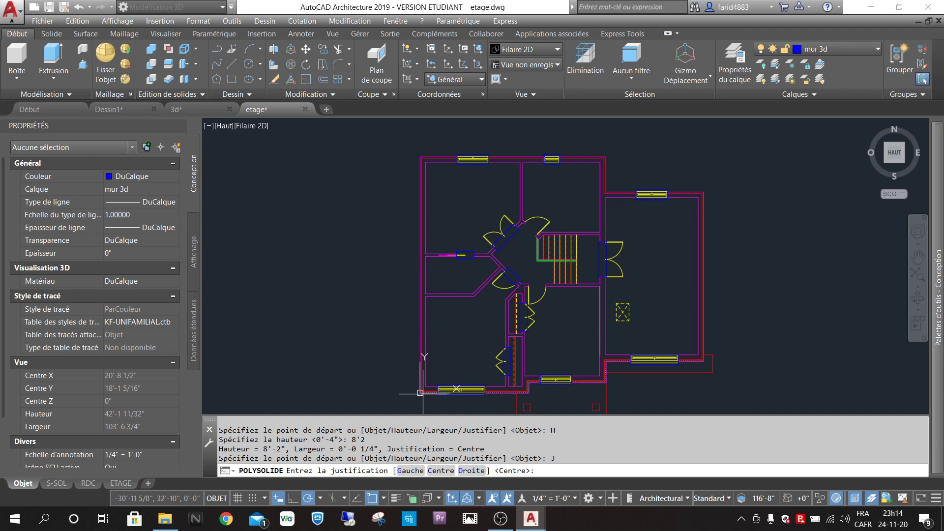
scroll(430, 387, up, 6)
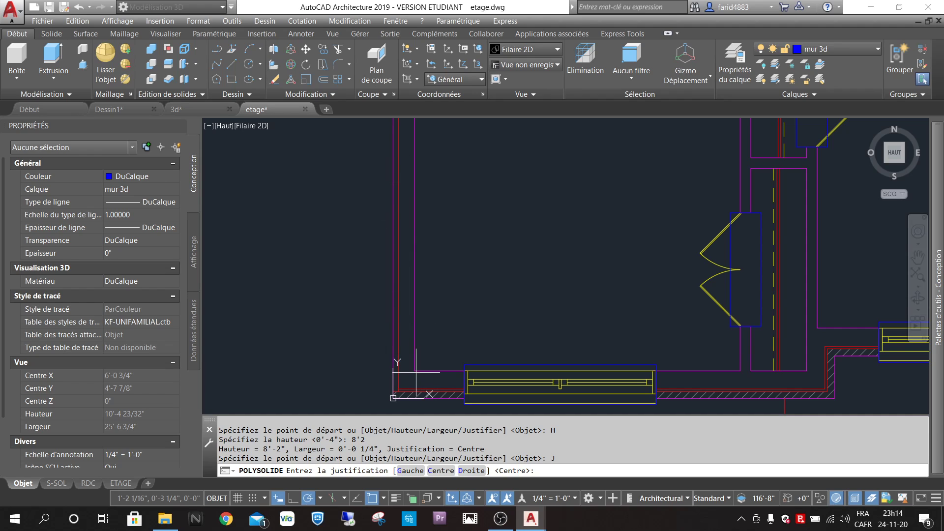
click(473, 471)
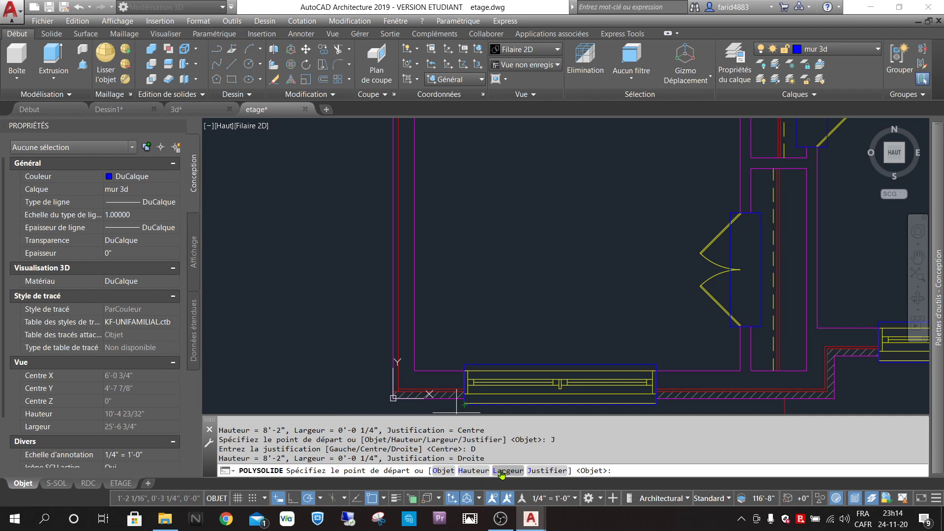
Examine the exterior walls and interior partitions around the floor plan.
scroll(464, 316, down, 5)
scroll(561, 336, up, 5)
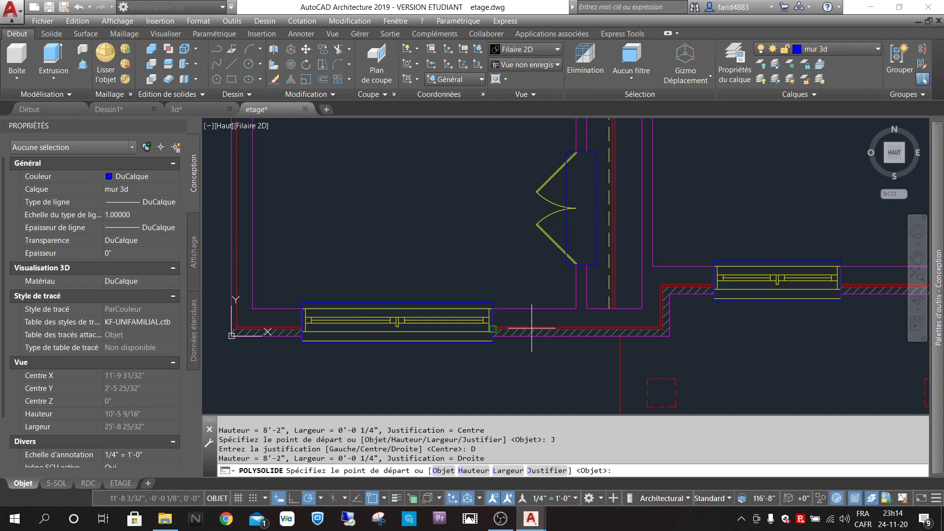
scroll(517, 366, down, 2)
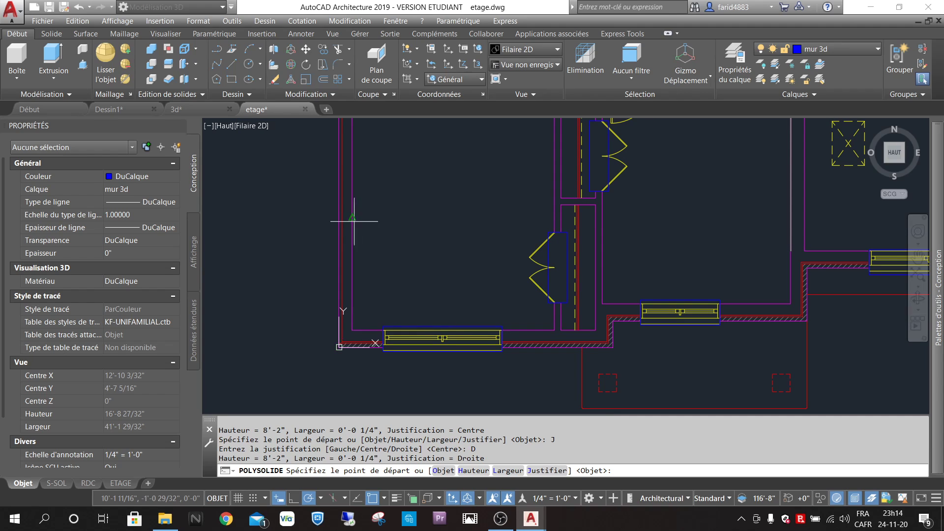
scroll(351, 288, down, 5)
scroll(395, 183, up, 5)
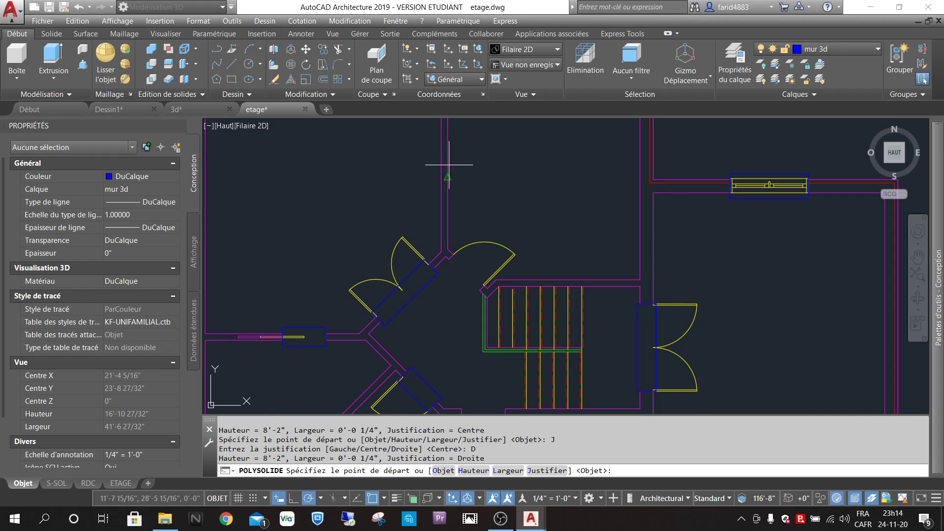
scroll(474, 193, down, 2)
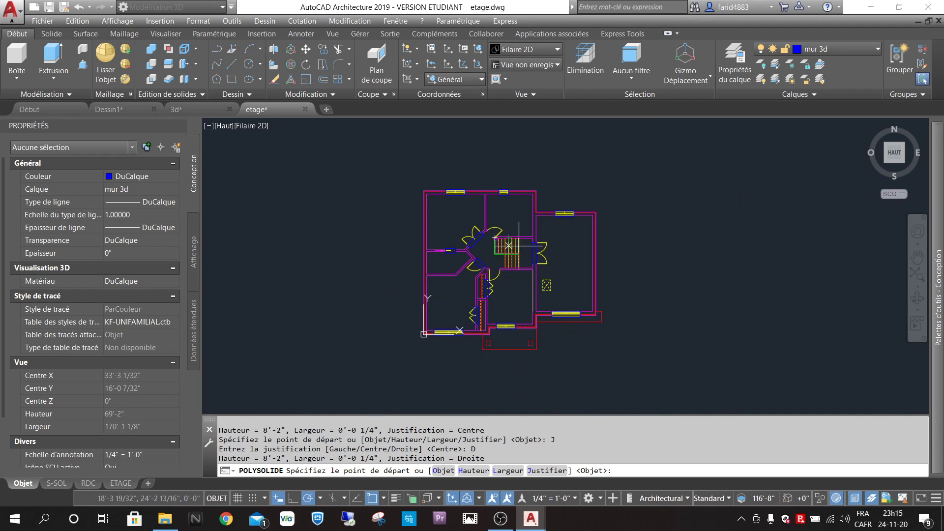
scroll(511, 239, up, 3)
scroll(487, 361, down, 3)
scroll(487, 361, up, 4)
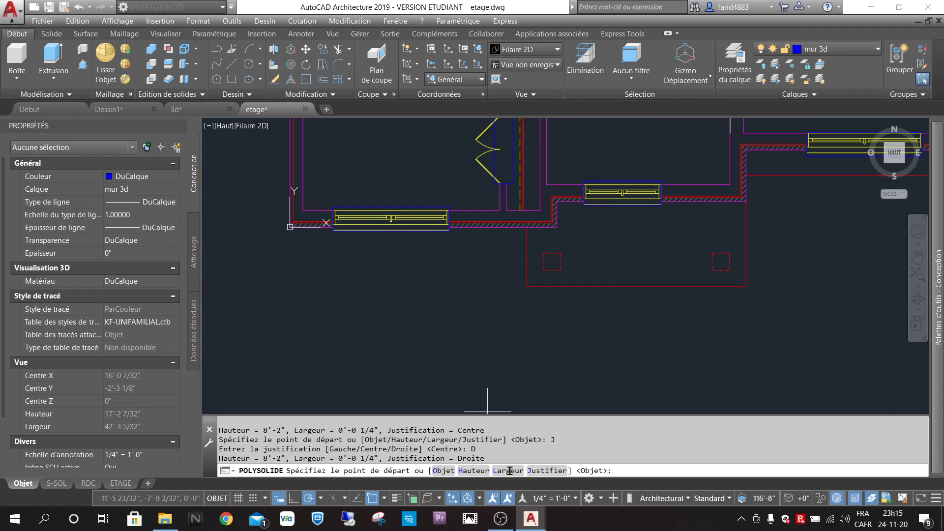
Set the polysolid width to 9" by picking the inner and outer faces of the left exterior wall near its lower corner.
click(509, 470)
scroll(484, 268, up, 2)
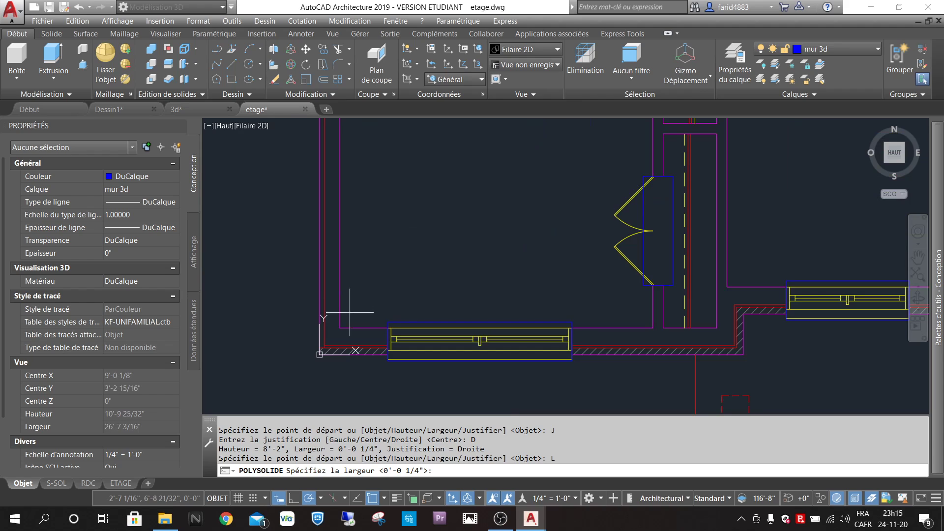
click(320, 327)
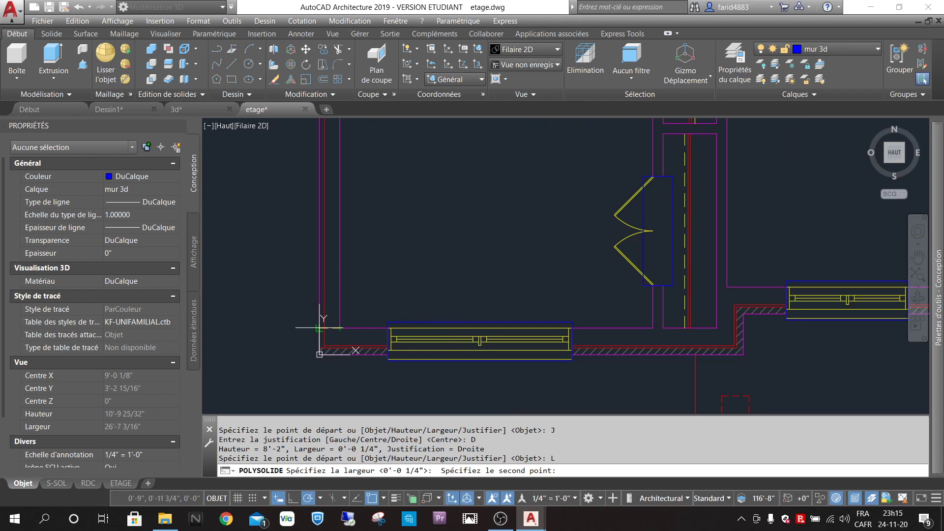
scroll(317, 339, up, 6)
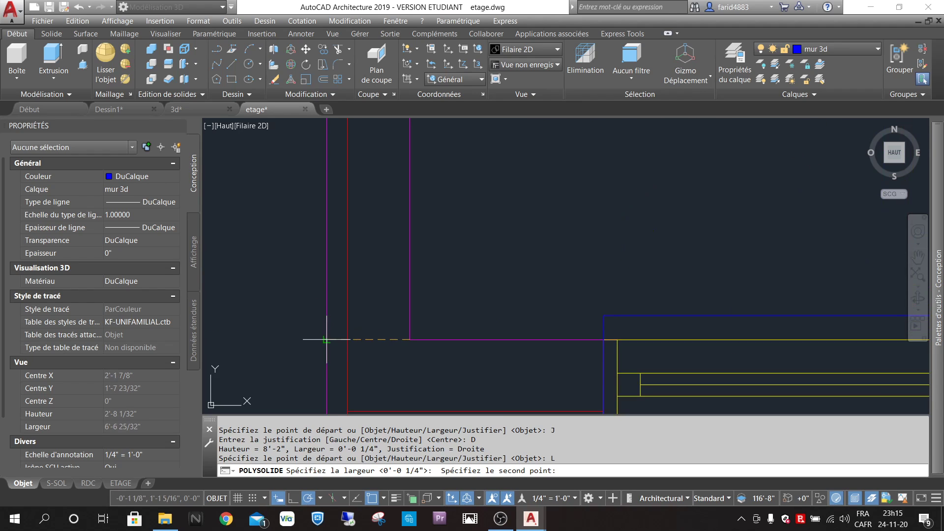
click(326, 339)
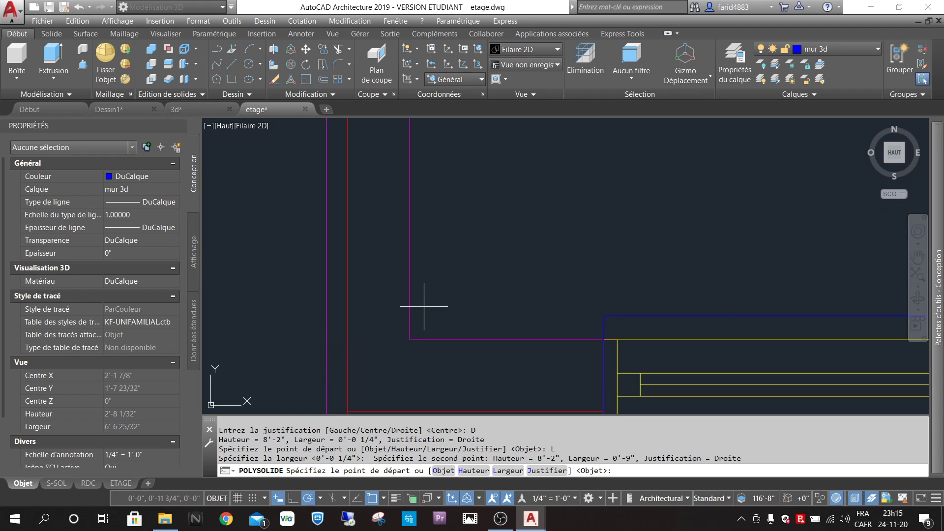
Trace the left and upper exterior walls with the polysolid along their inner faces, from the lower-left inner corner to the upper-right inner corner.
scroll(424, 305, down, 4)
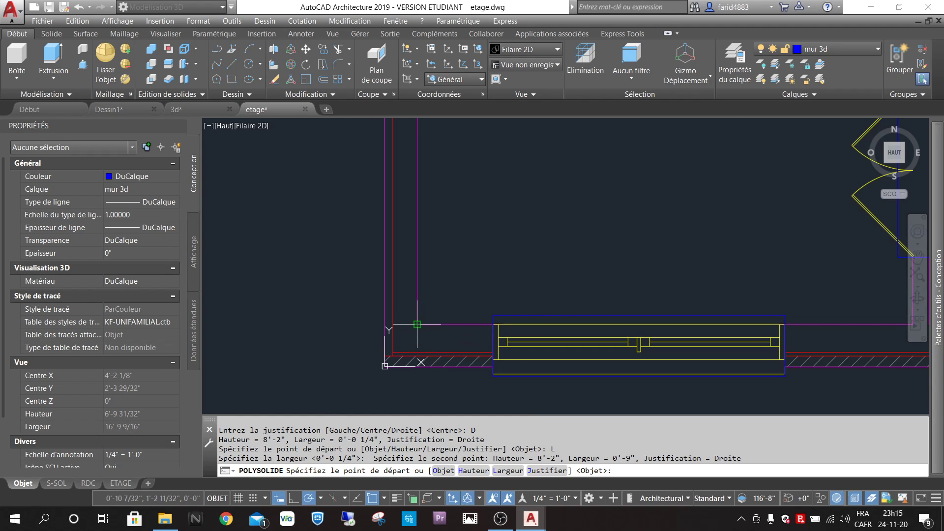
click(417, 324)
scroll(417, 327, down, 6)
scroll(423, 295, up, 4)
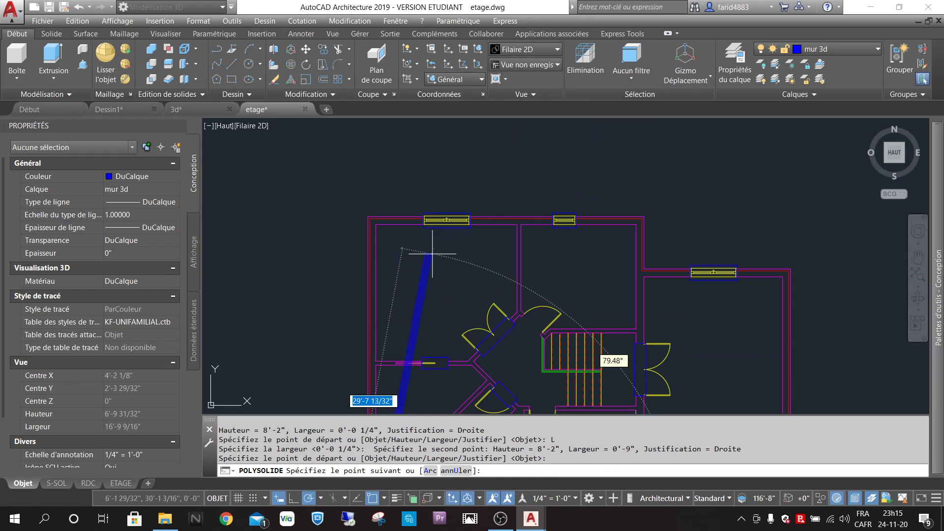
click(375, 223)
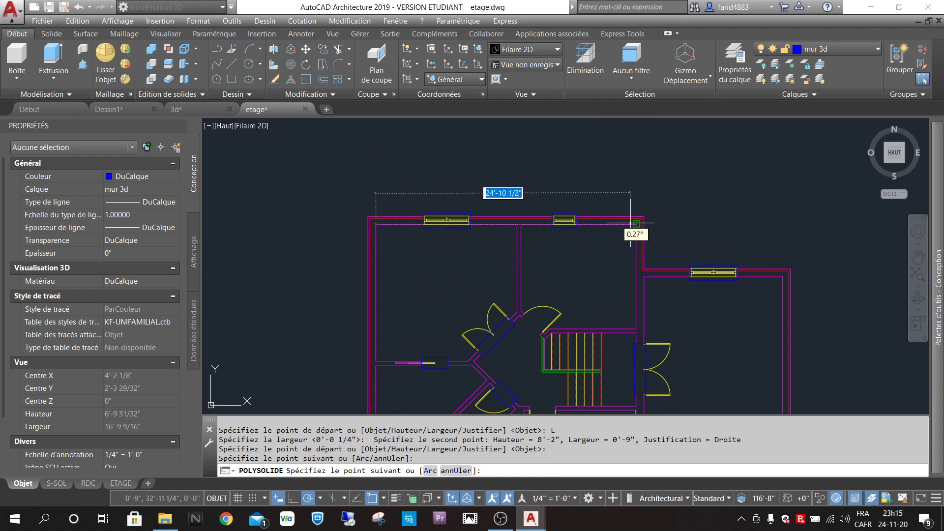
scroll(636, 224, up, 2)
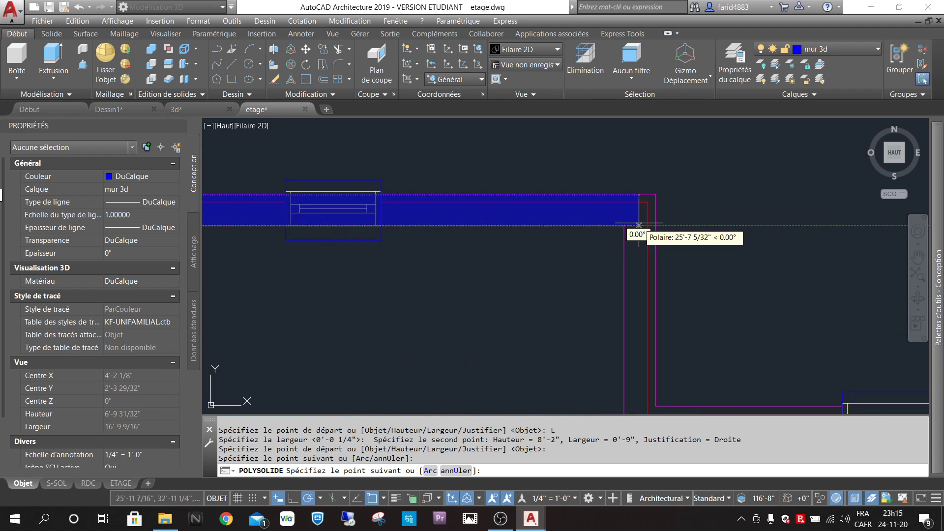
click(623, 222)
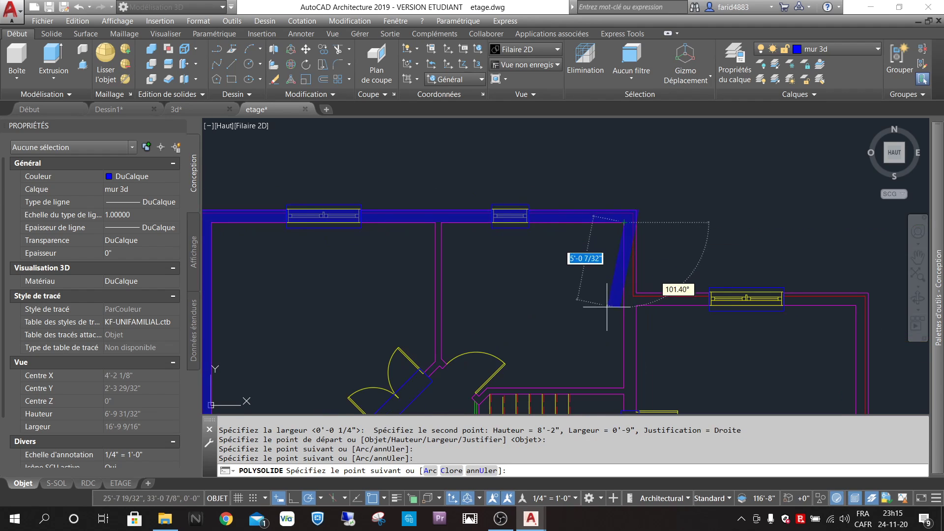
Continue the polysolid down the wall between the main block and right wing to the lower inner corner, and finish it.
scroll(610, 270, down, 6)
scroll(631, 278, up, 2)
scroll(631, 277, up, 2)
scroll(610, 271, down, 2)
scroll(634, 354, up, 4)
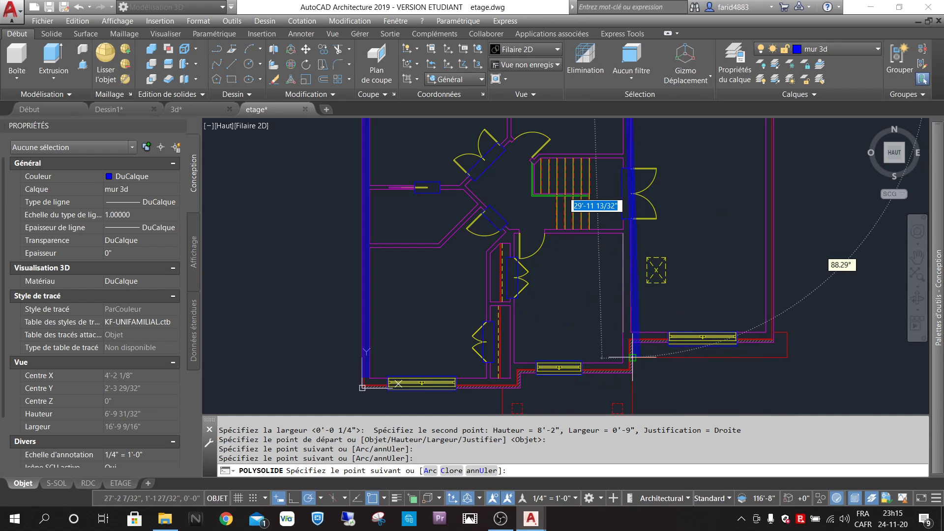
scroll(639, 376, up, 3)
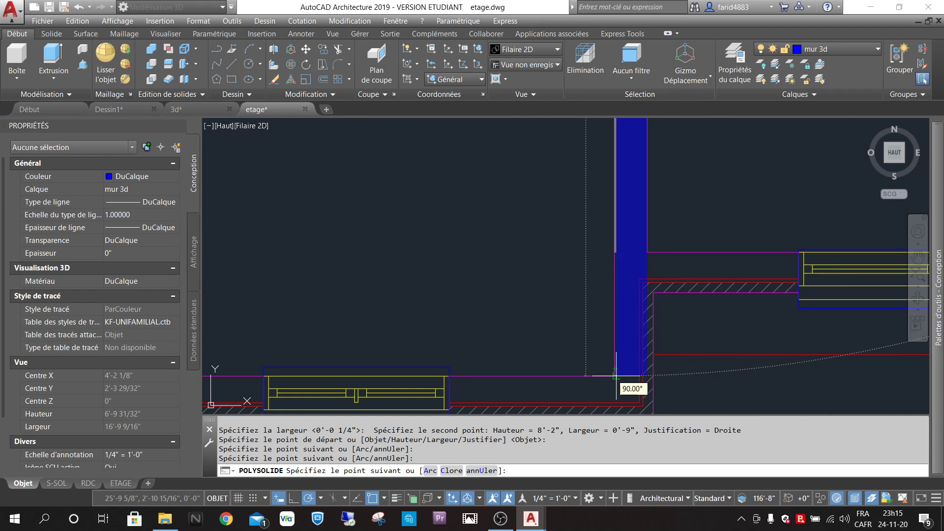
click(615, 376)
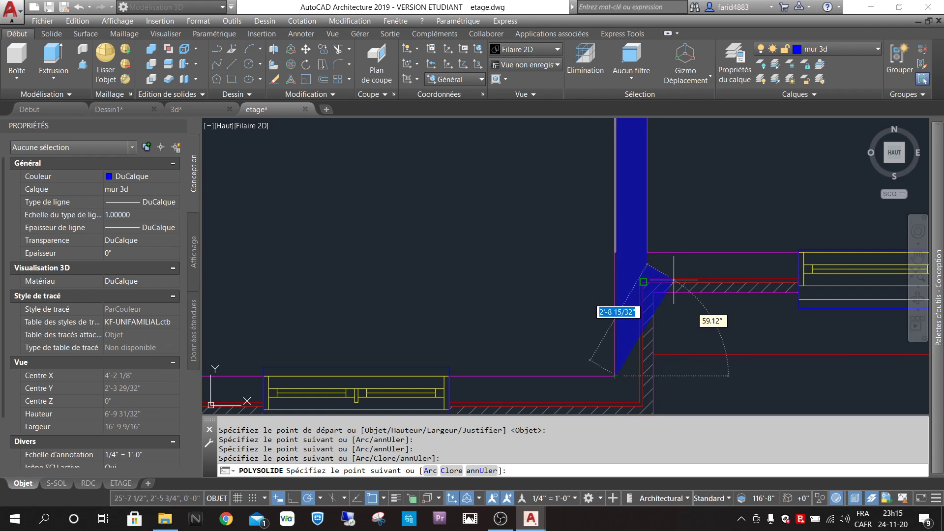
key(Return)
Start another polysolid and set its width to 11 3/4" by picking the inner and outer faces of the lower exterior wall.
scroll(671, 253, down, 2)
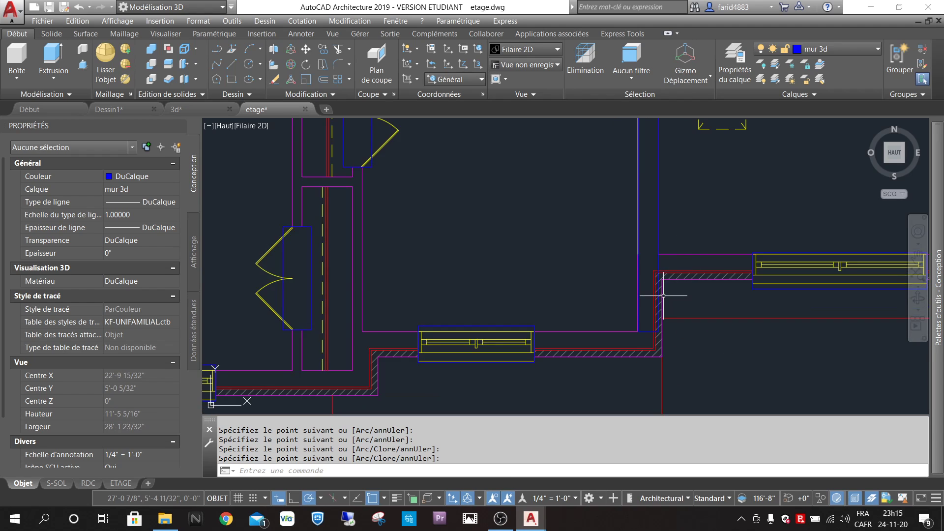
scroll(663, 296, down, 5)
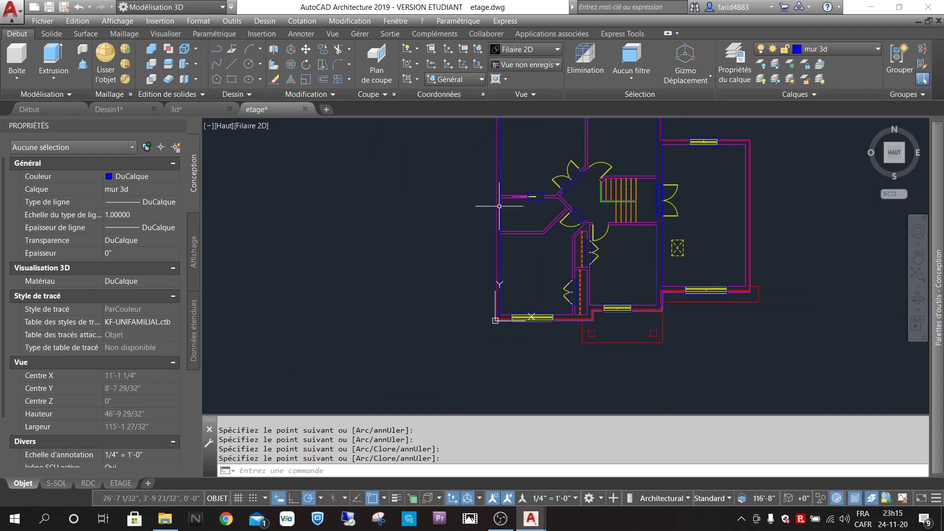
scroll(656, 363, up, 4)
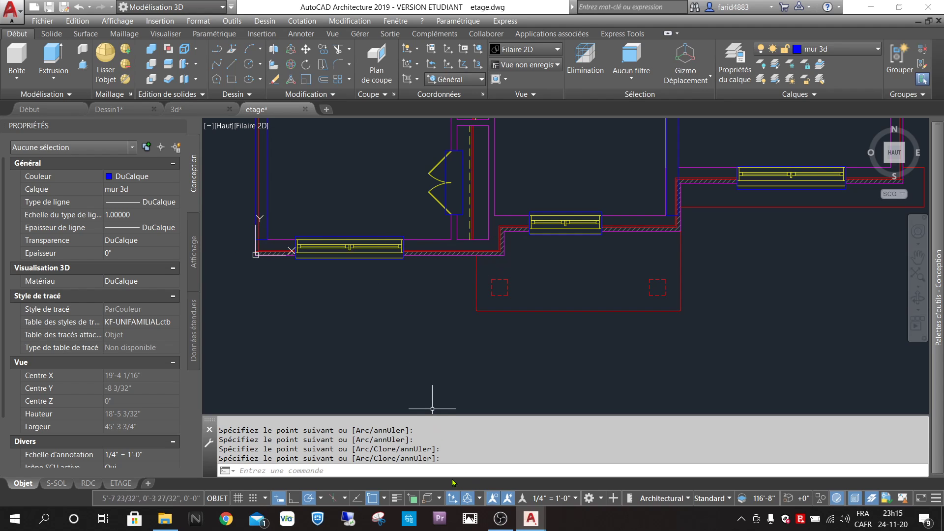
key(Return)
key(Return)
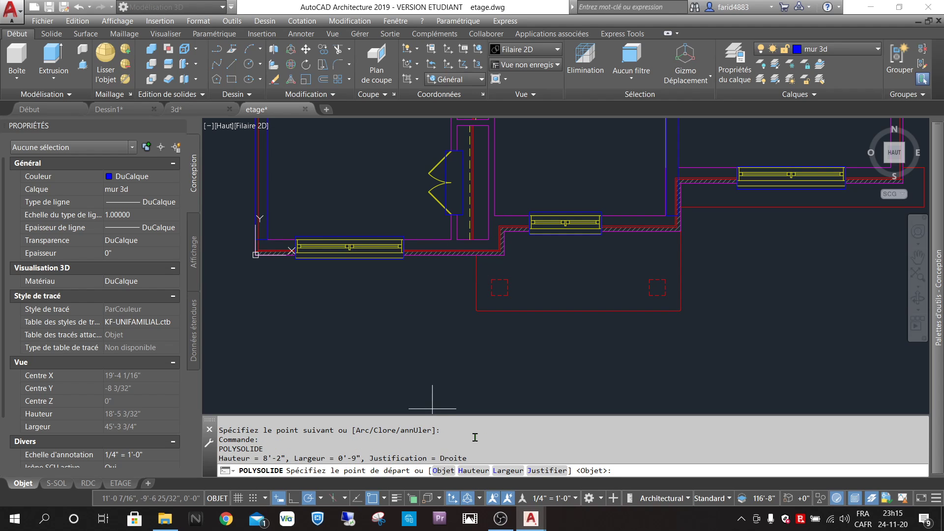
click(507, 472)
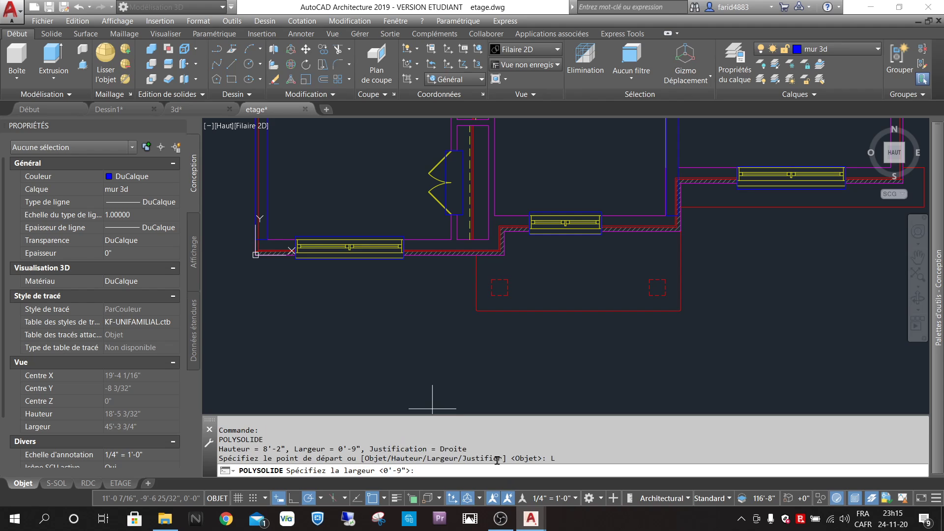
scroll(290, 283, up, 8)
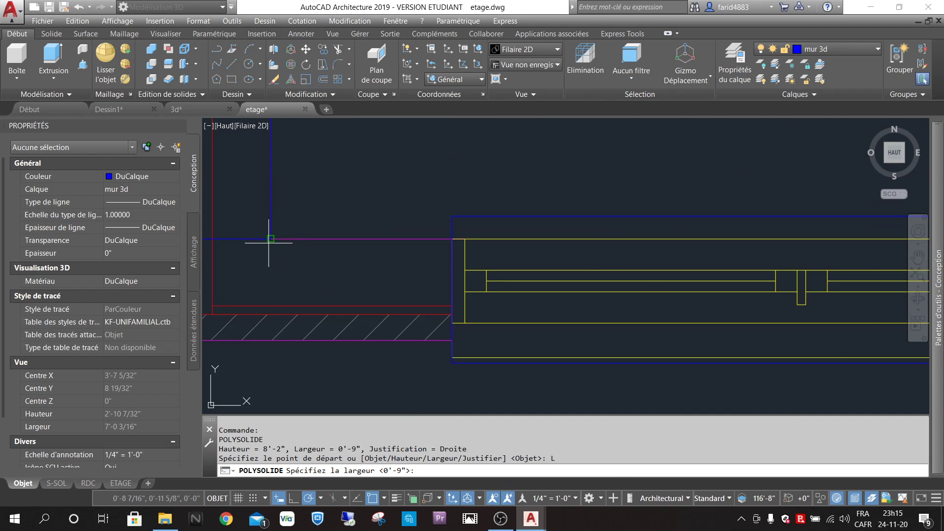
click(270, 239)
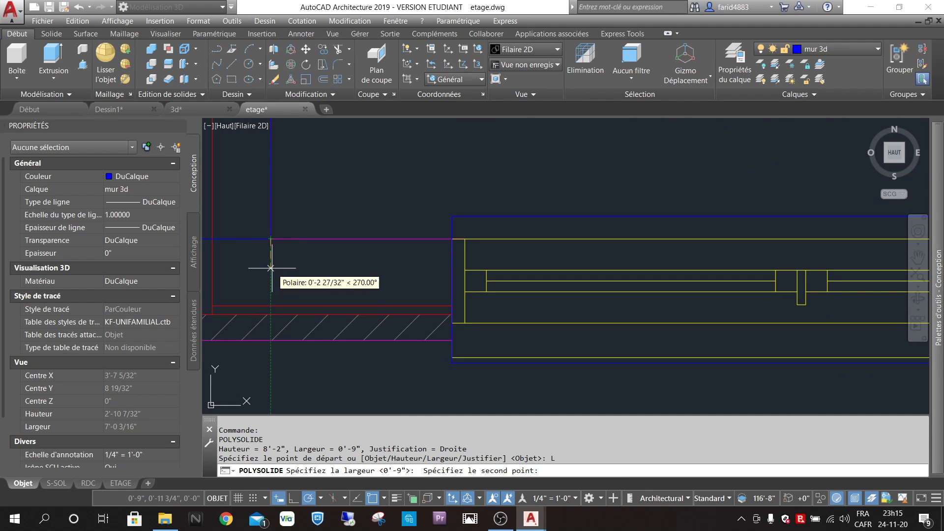
click(270, 339)
Trace the lower exterior wall's outer face with the polysolid from the lower-left corner, past the first window, and up the first jog.
scroll(340, 341, down, 4)
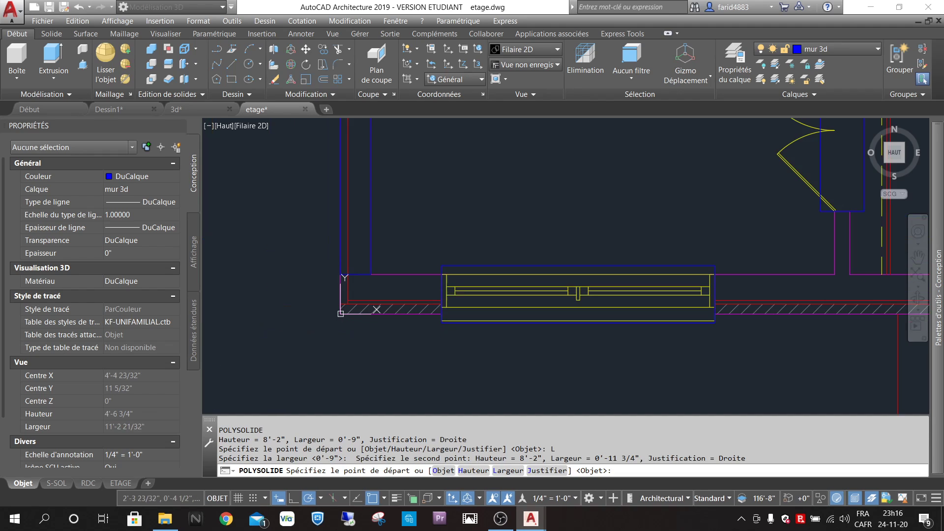
scroll(335, 314, up, 6)
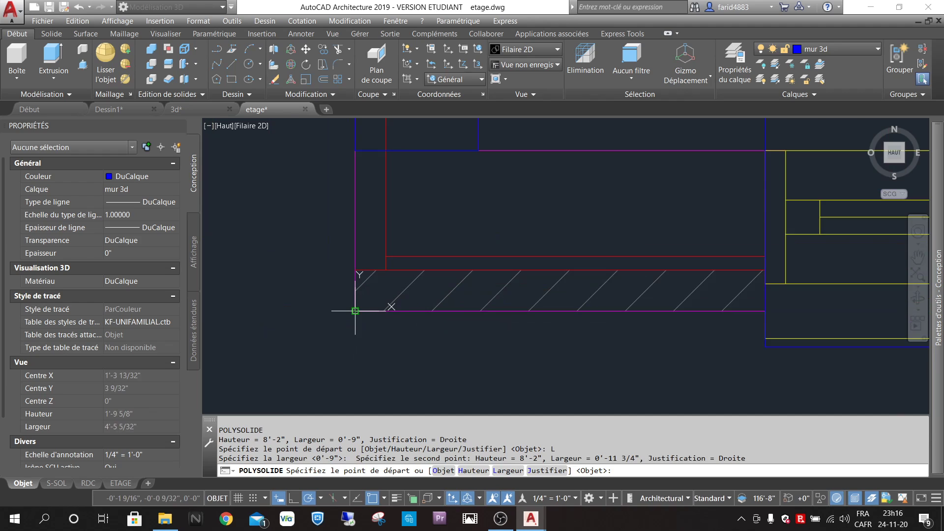
click(355, 311)
scroll(470, 309, down, 6)
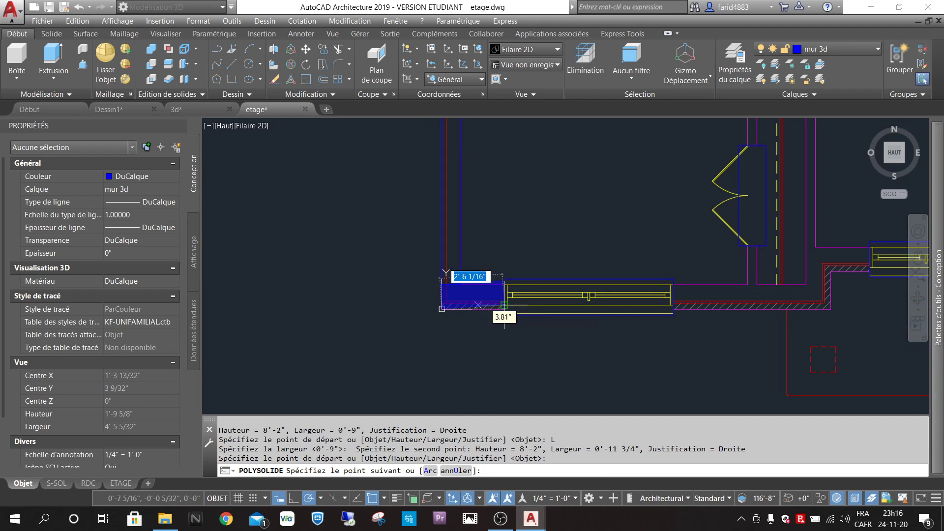
scroll(825, 310, up, 4)
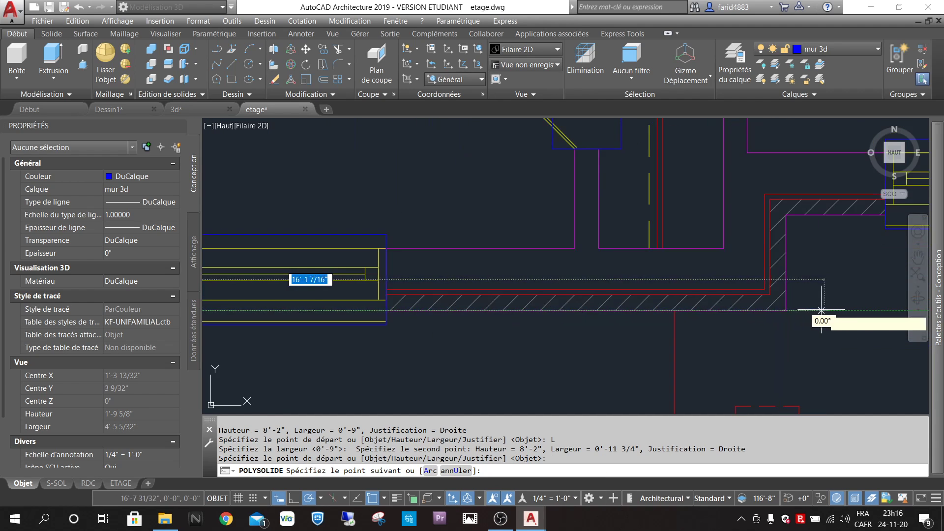
click(785, 310)
scroll(782, 317, down, 5)
scroll(780, 307, up, 5)
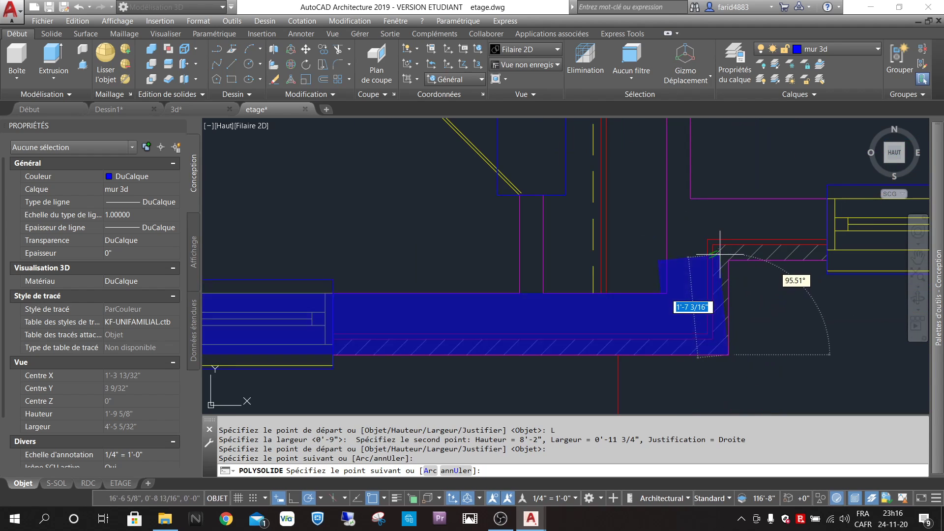
click(718, 253)
Continue the polysolid 11'-0" past the middle window to the outer corner, and up the second jog.
scroll(845, 270, down, 5)
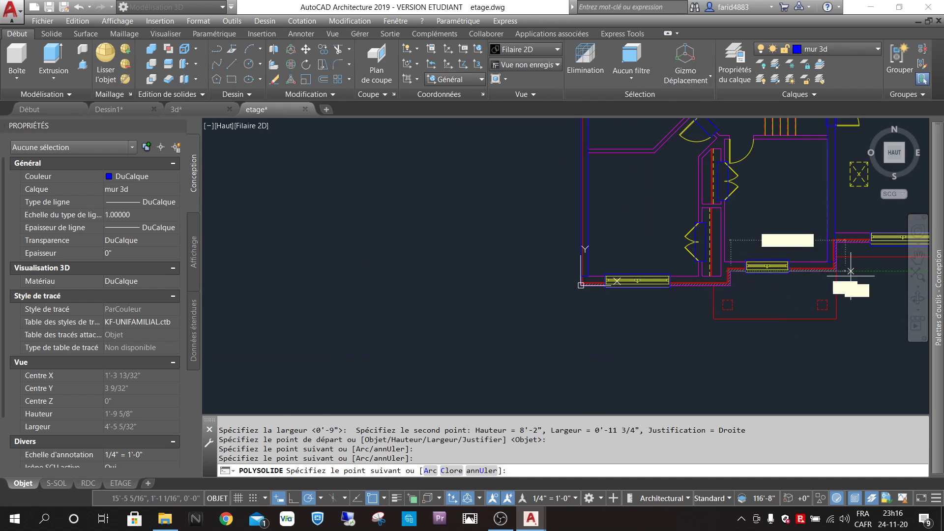
scroll(845, 271, up, 6)
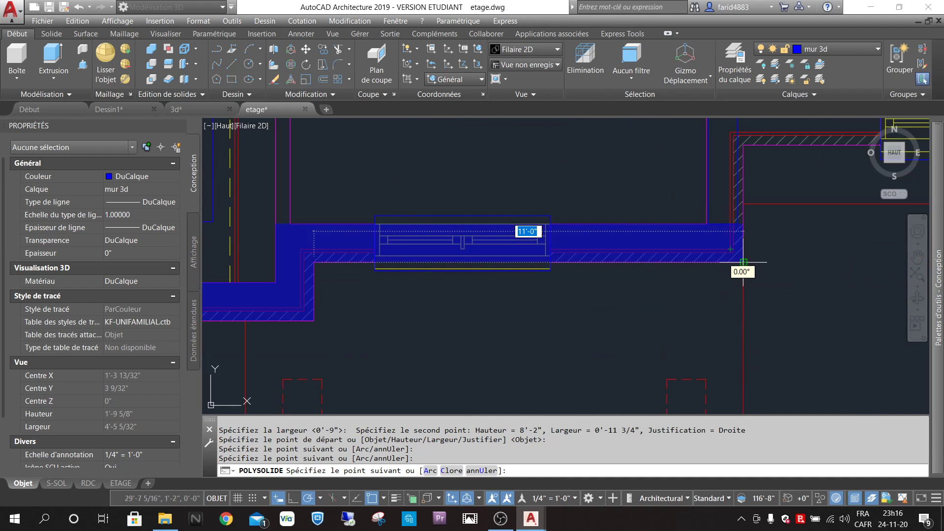
click(743, 262)
scroll(734, 196, down, 5)
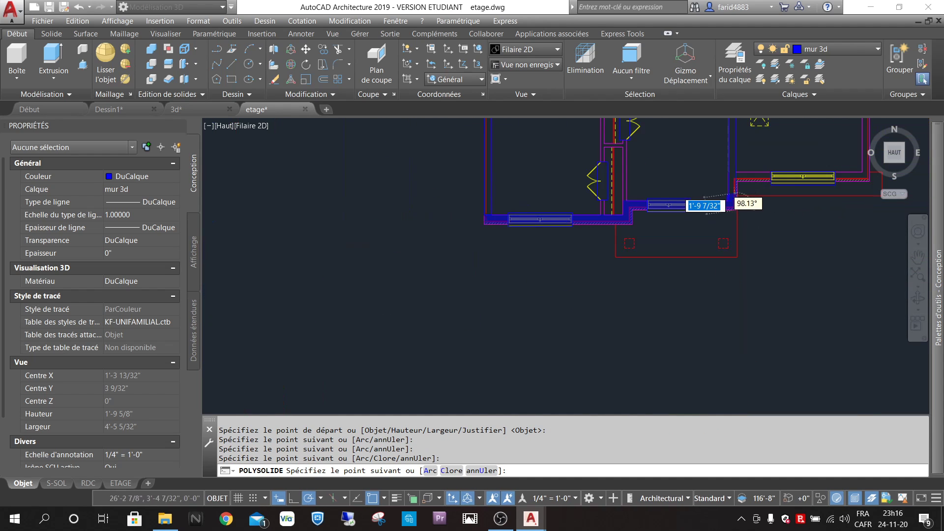
scroll(736, 193, up, 5)
click(727, 152)
Extend the polysolid along the right wing's lower wall to its outer right corner, and finish it.
scroll(608, 279, down, 5)
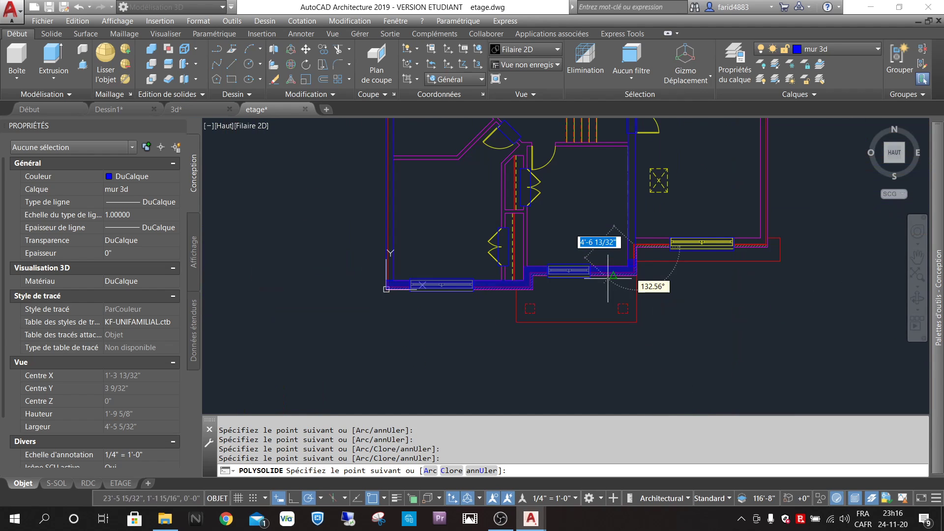
scroll(737, 261, up, 5)
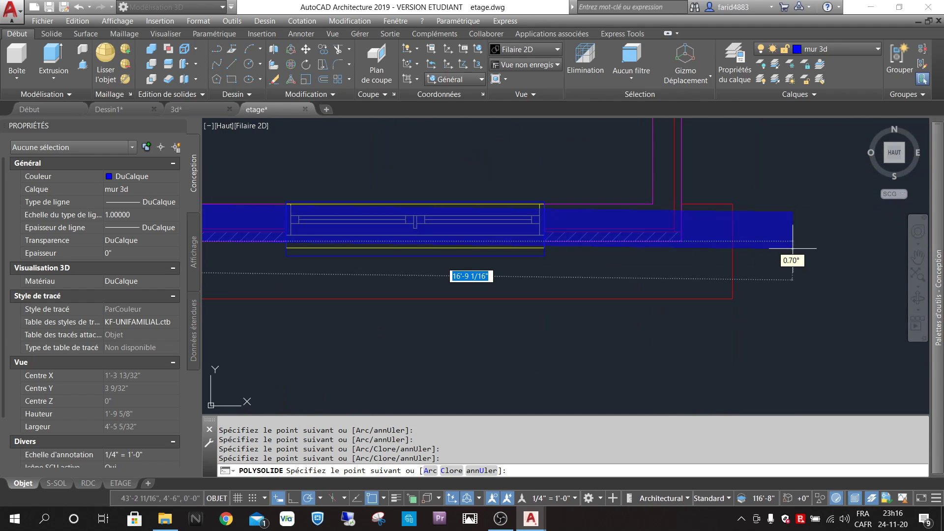
click(686, 240)
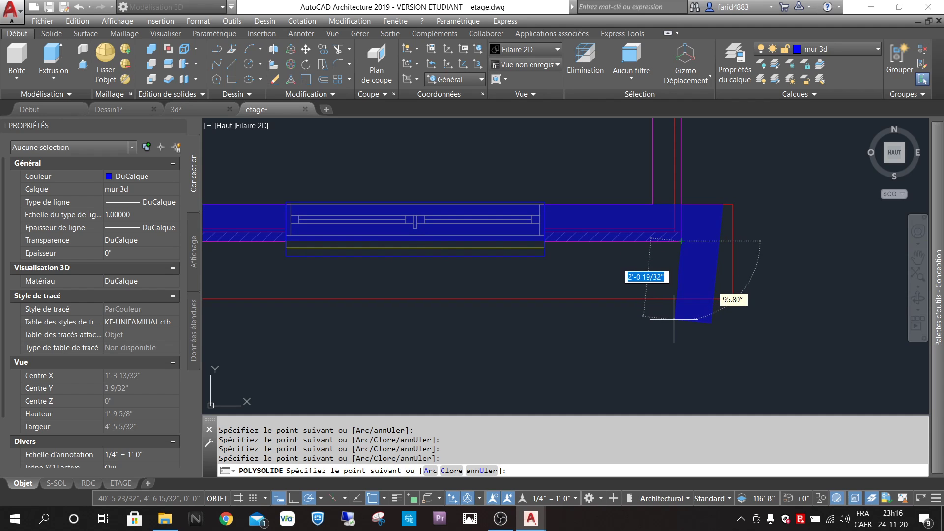
key(Return)
Start another polysolid and set its width to 9" by picking the inner and outer faces of the right wing's right wall.
scroll(673, 318, down, 6)
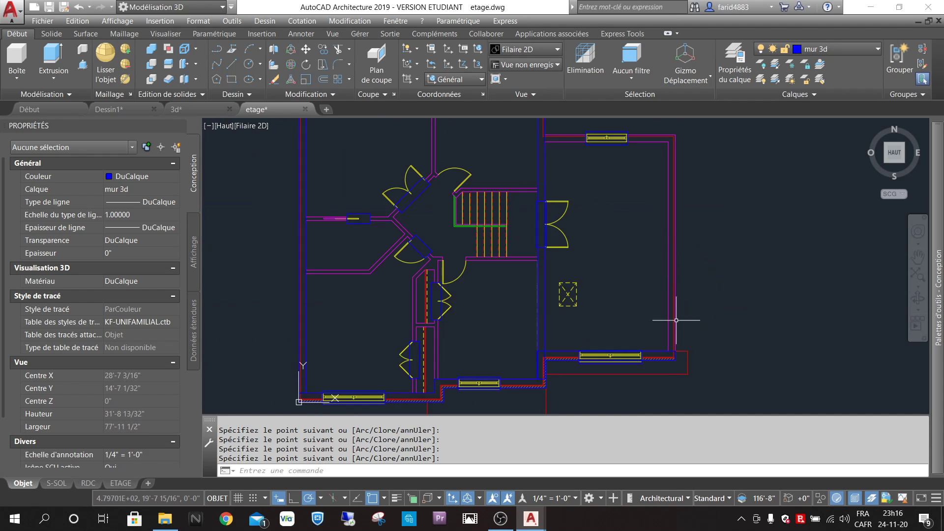
scroll(676, 309, up, 6)
scroll(486, 271, down, 6)
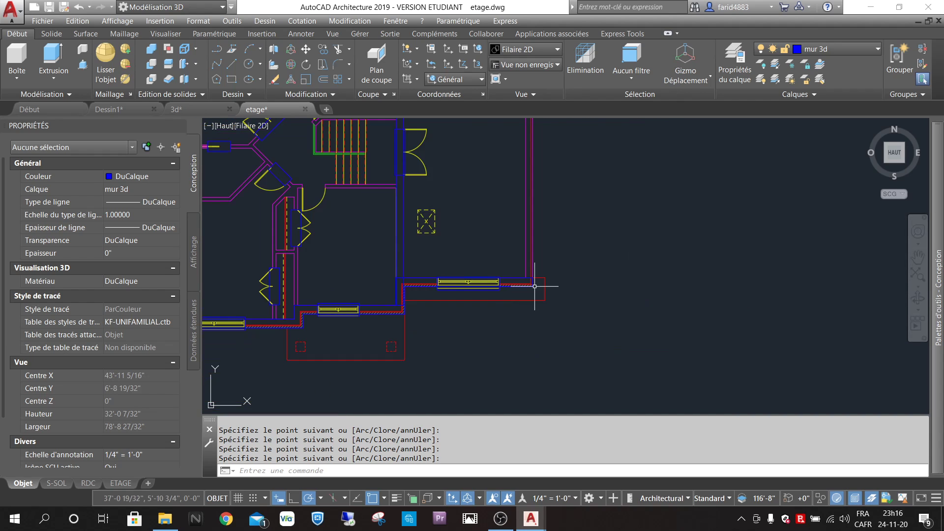
scroll(486, 249, down, 4)
scroll(556, 289, up, 5)
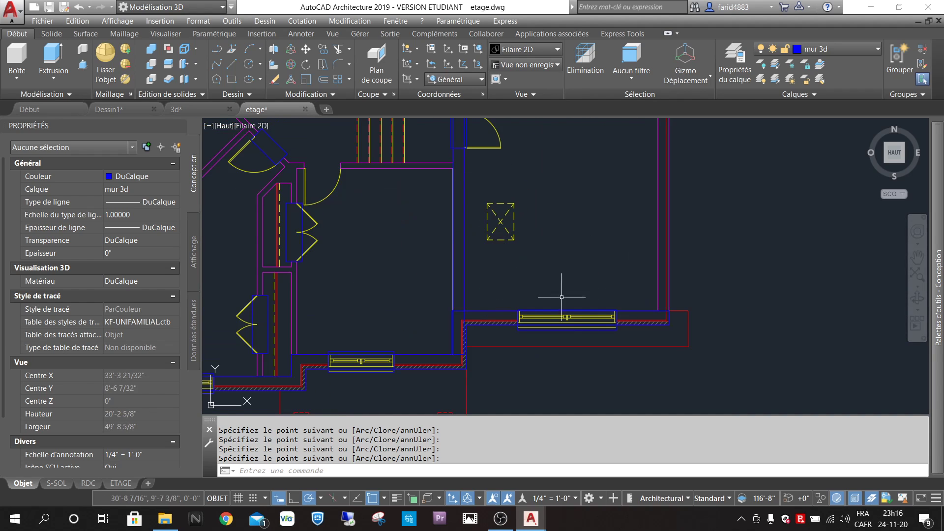
key(Return)
key(Return)
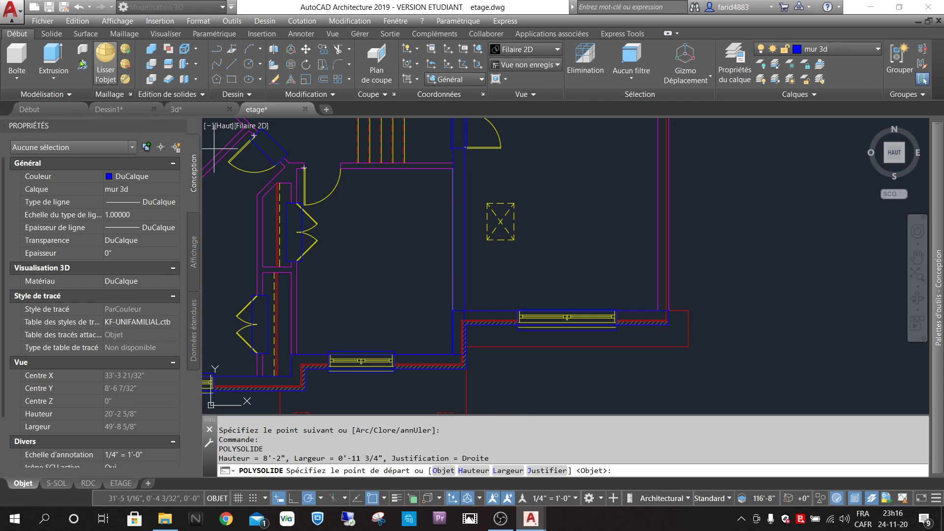
click(507, 470)
scroll(670, 295, up, 4)
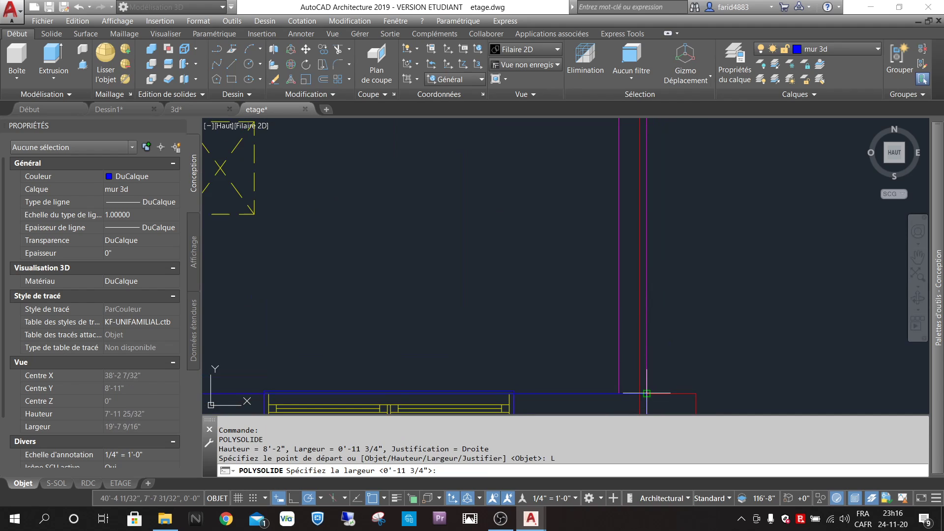
click(619, 394)
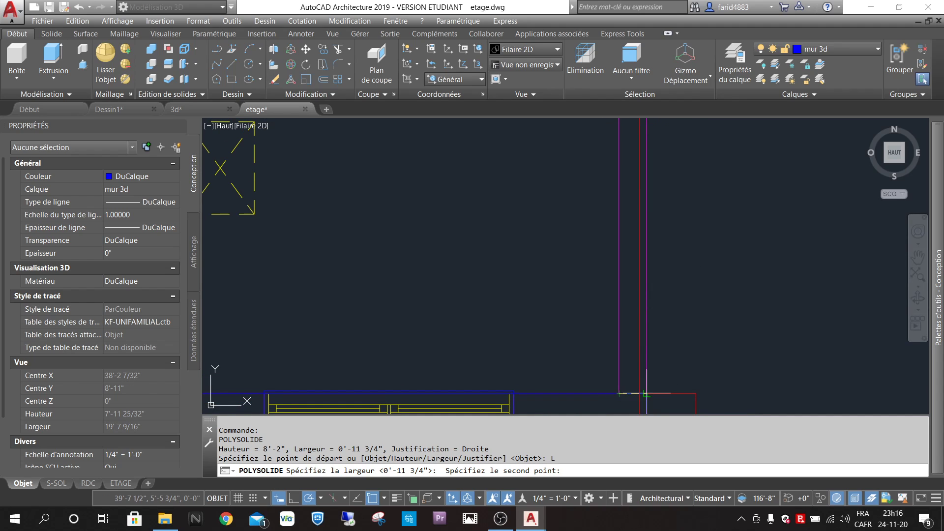
click(646, 393)
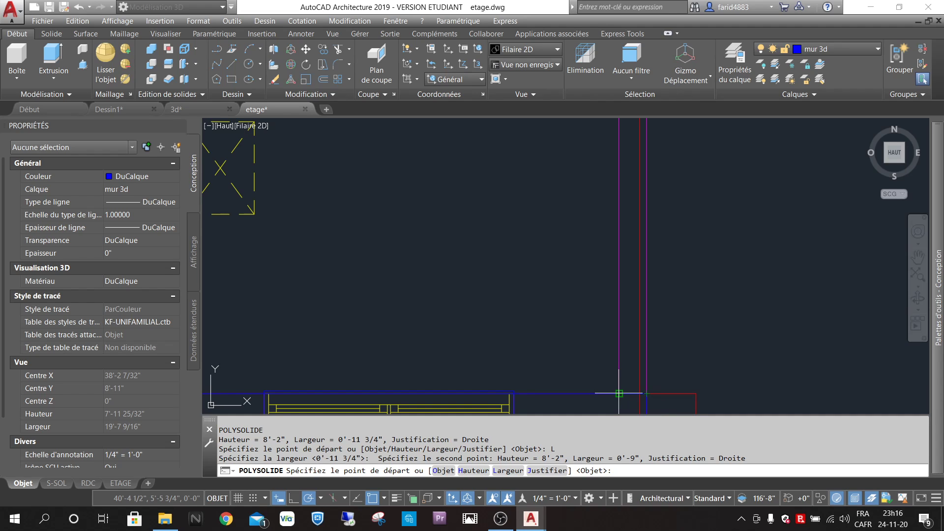
Trace the right wing's upper wall with the 9" polysolid along its inner face, from the main building wall past the window to the inner right corner.
scroll(666, 354, down, 4)
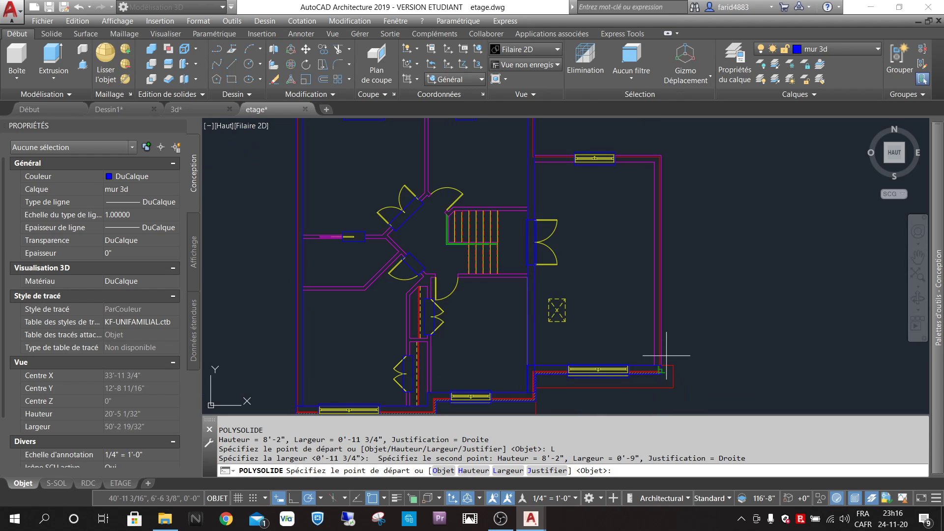
scroll(543, 143, up, 4)
scroll(503, 176, up, 4)
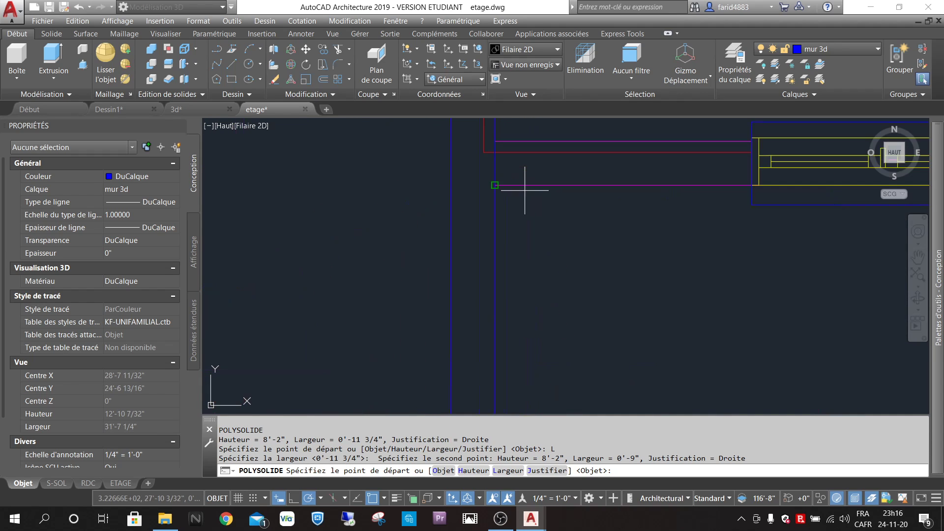
click(495, 185)
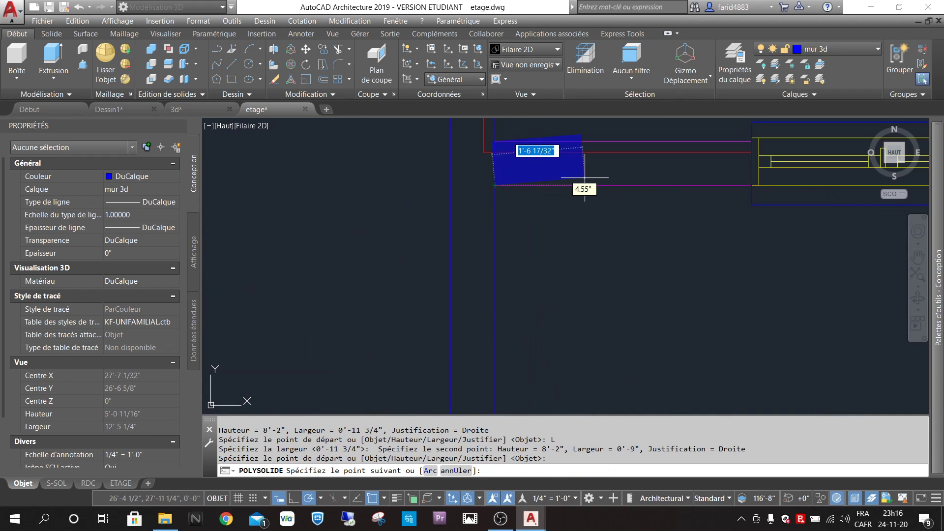
scroll(530, 201, down, 4)
scroll(846, 196, up, 4)
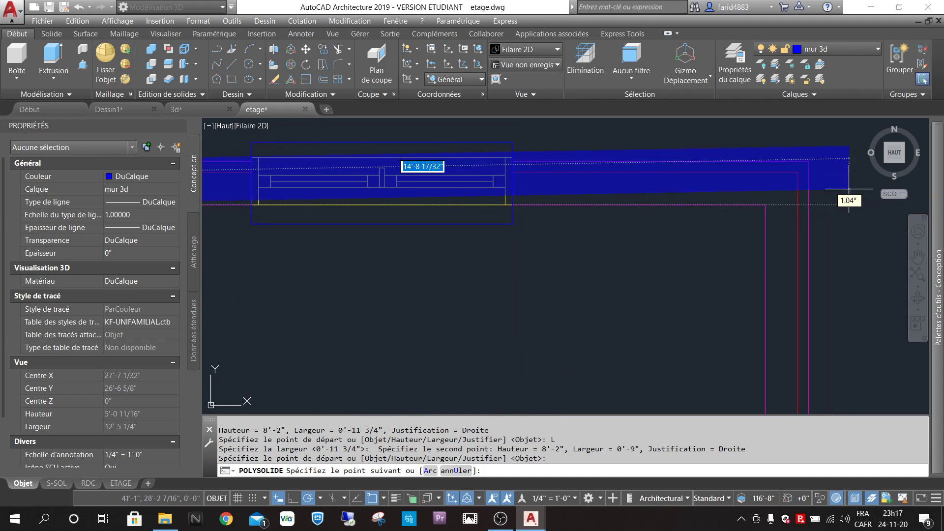
click(765, 205)
scroll(767, 206, down, 4)
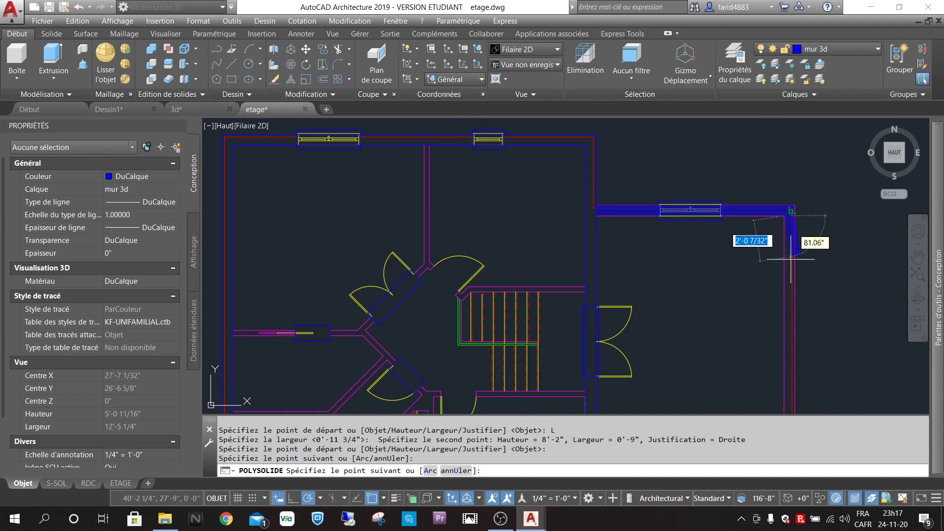
Extend the polysolid down the right wing's right wall to the lower wall's inner face, and finish it.
scroll(790, 288, down, 10)
scroll(747, 260, up, 10)
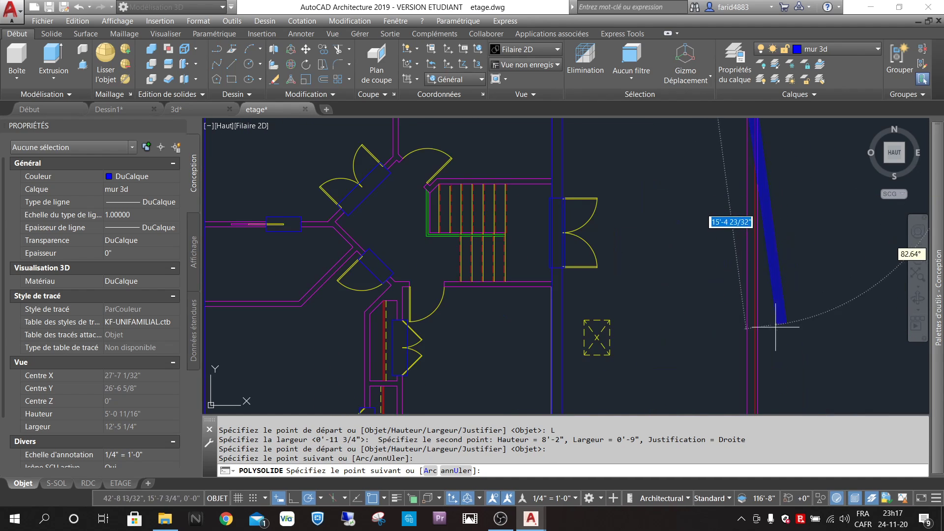
scroll(772, 320, down, 5)
scroll(755, 327, up, 8)
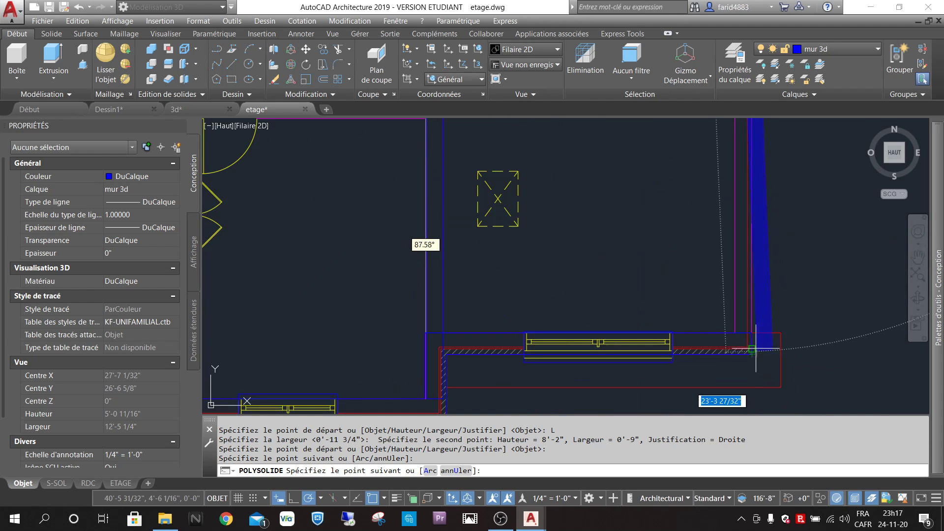
click(734, 333)
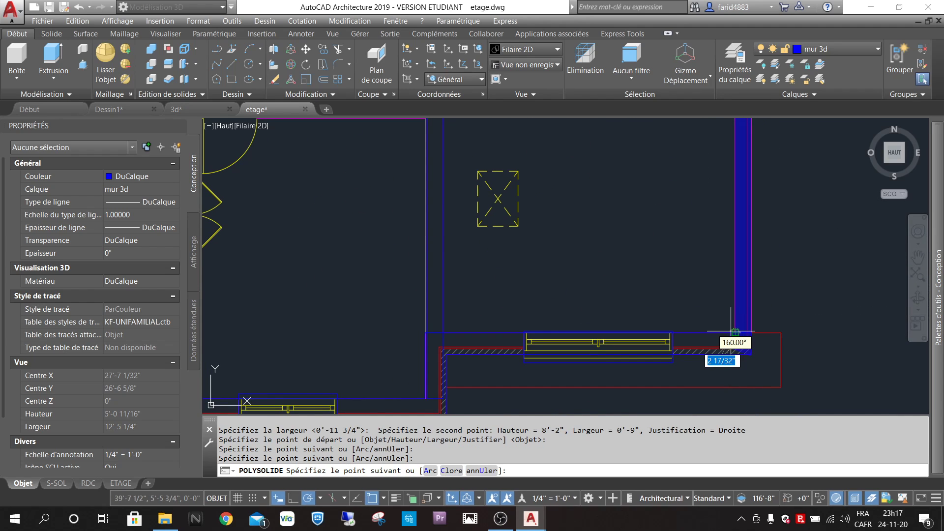
key(Return)
scroll(726, 326, down, 6)
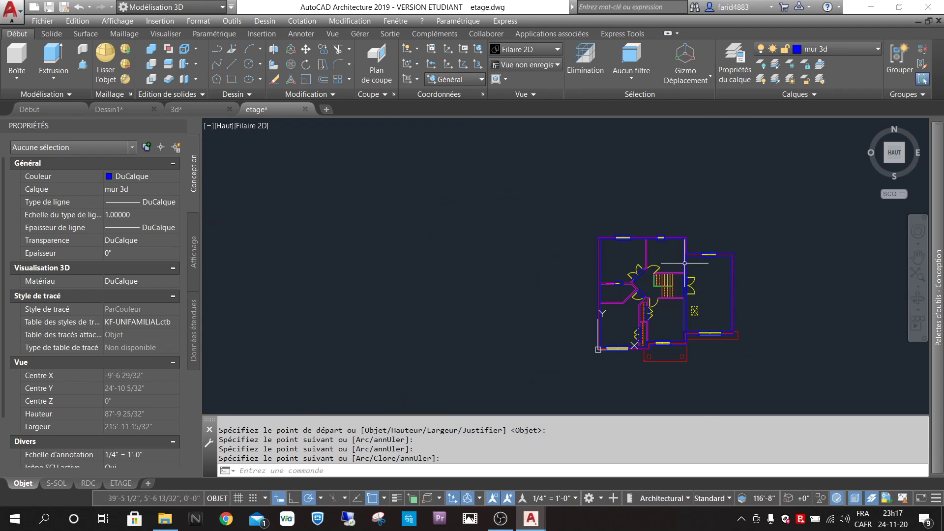
Start a polysolid and set its width to 4 1/2" by picking both faces of the upper interior partition, then cancel the segment begun on its right face.
scroll(684, 263, up, 4)
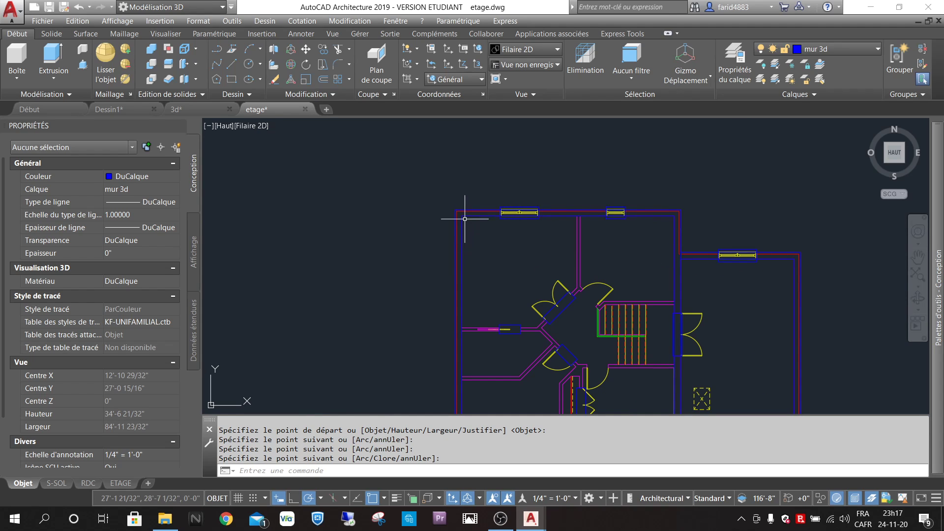
scroll(731, 217, down, 4)
scroll(746, 323, up, 6)
scroll(614, 307, down, 5)
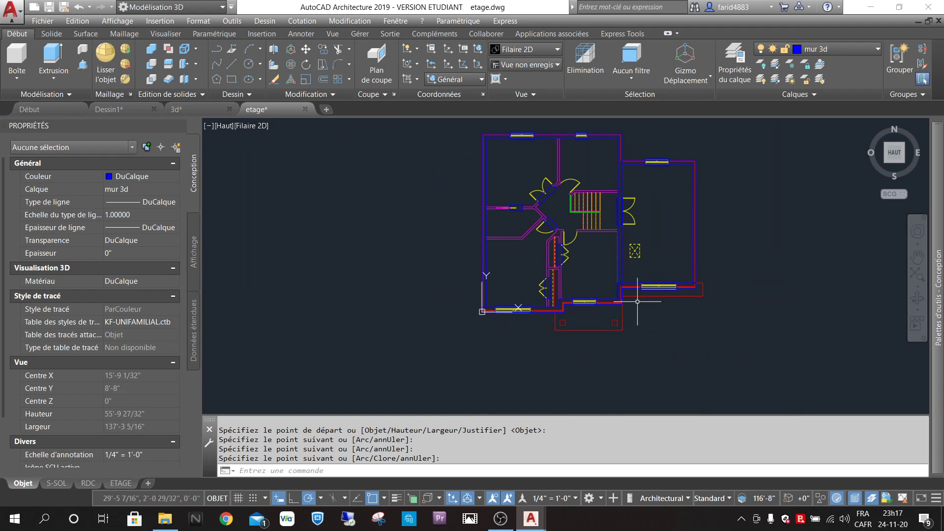
scroll(559, 212, up, 5)
scroll(563, 196, down, 4)
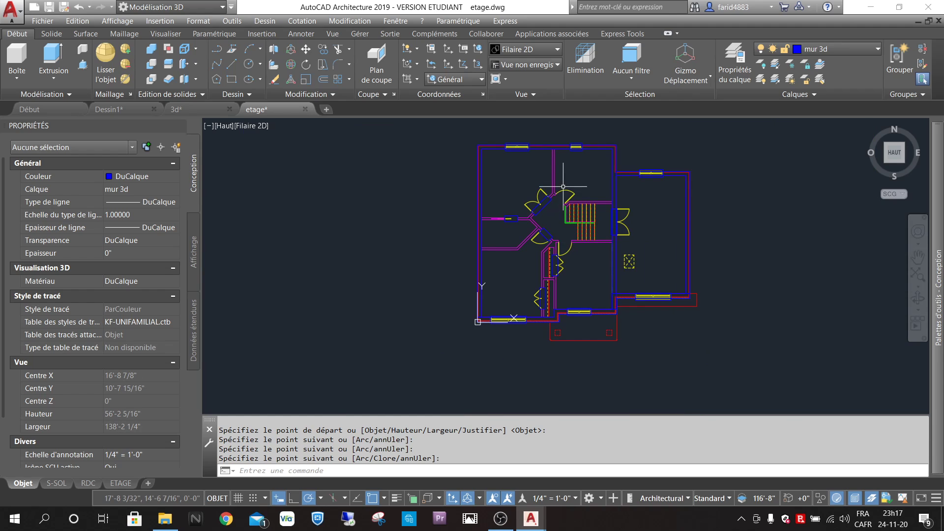
scroll(563, 186, up, 2)
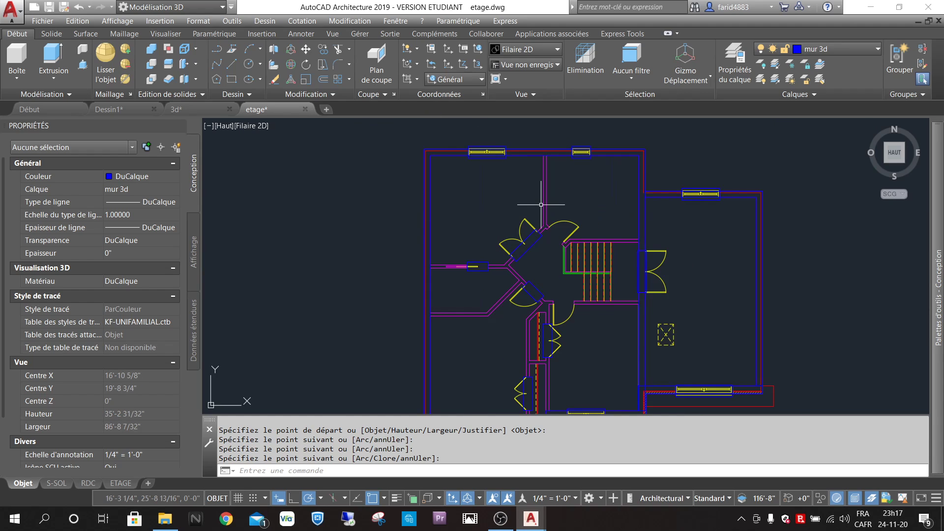
key(Return)
scroll(547, 137, up, 6)
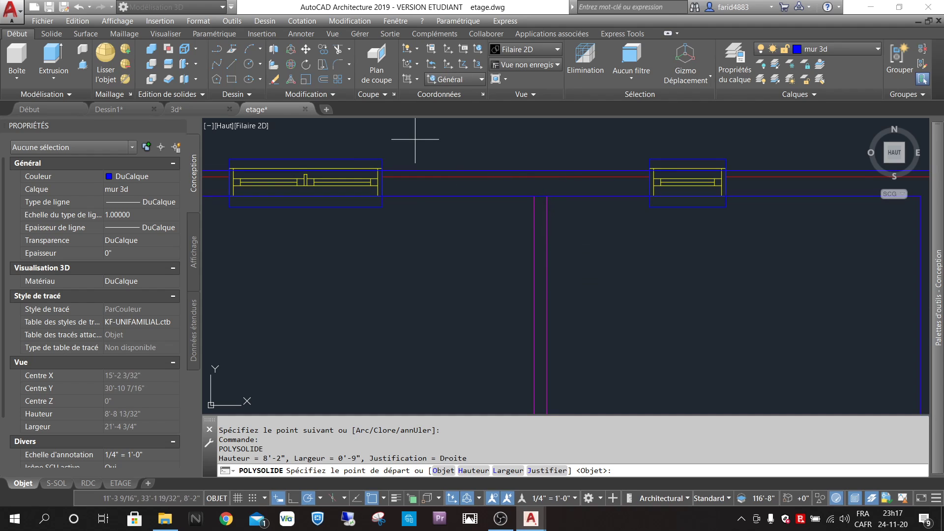
click(509, 471)
click(534, 196)
click(543, 195)
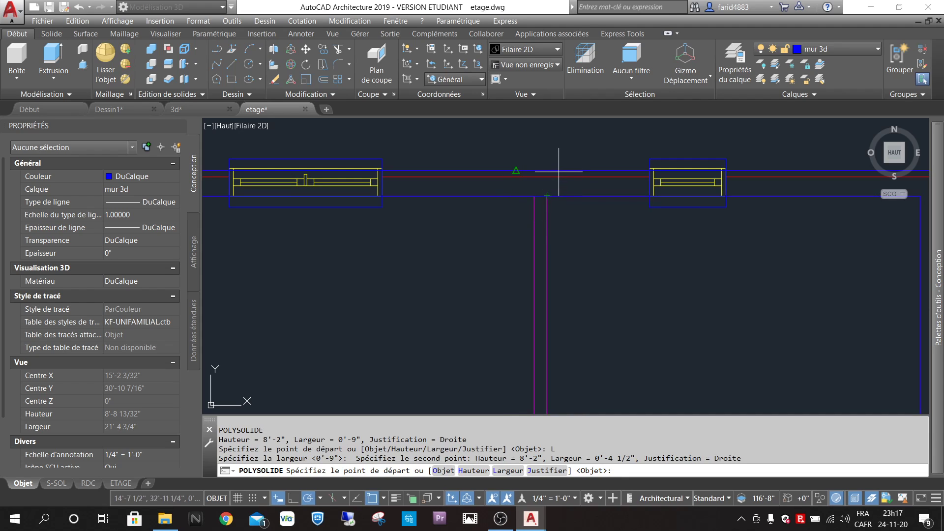
click(547, 195)
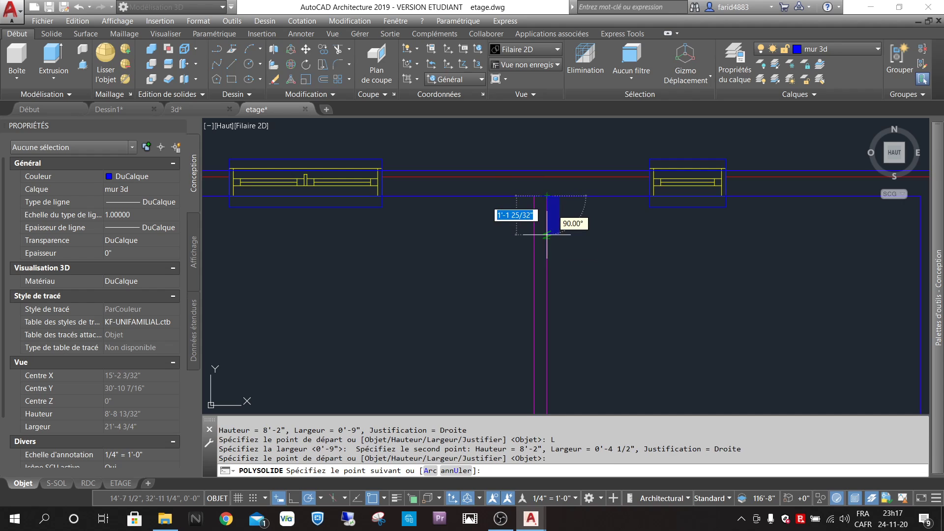
key(Escape)
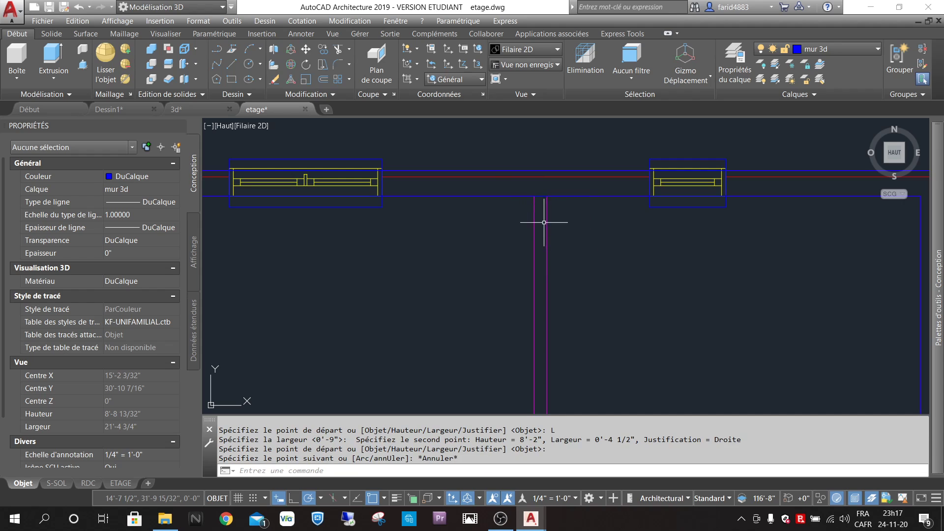
Trace the upper partition with a polysolid from its left face at the exterior wall down to the bend, and diagonally past the double door.
key(Return)
click(534, 196)
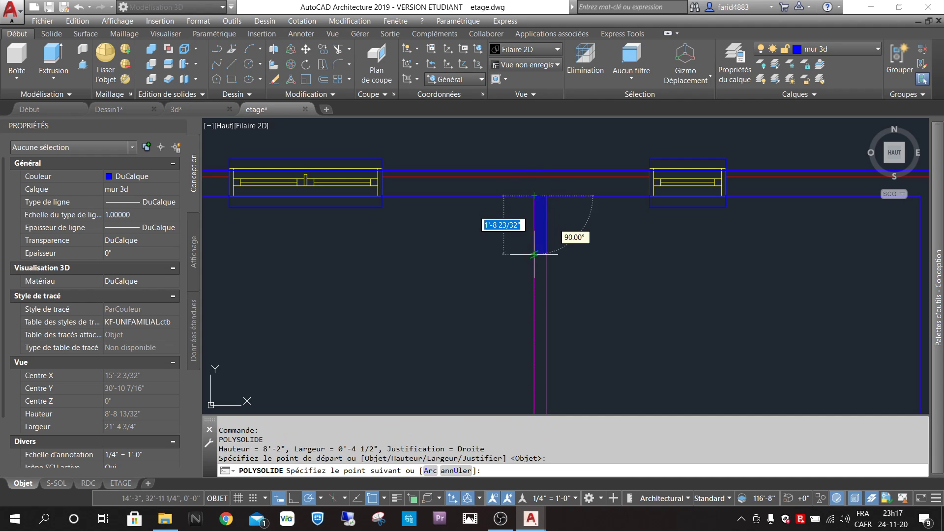
scroll(544, 209, down, 6)
scroll(544, 272, up, 6)
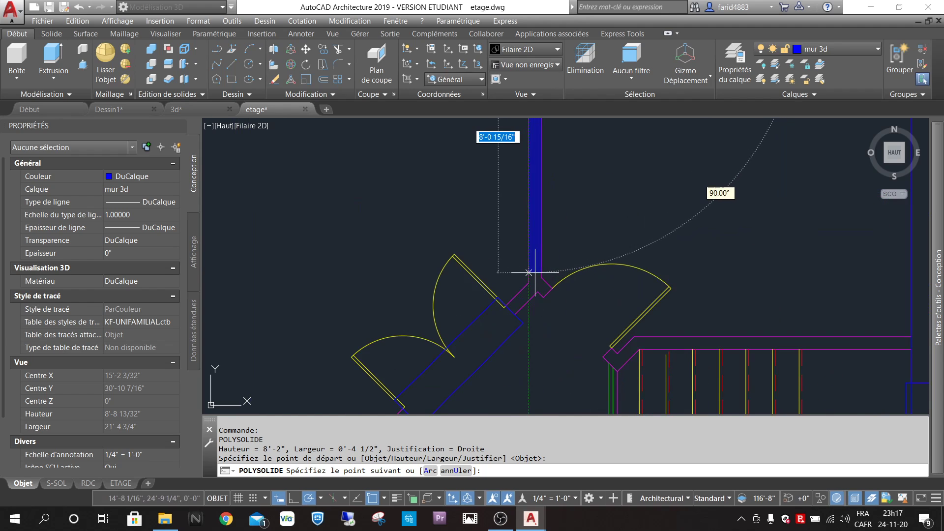
click(541, 283)
scroll(516, 282, down, 5)
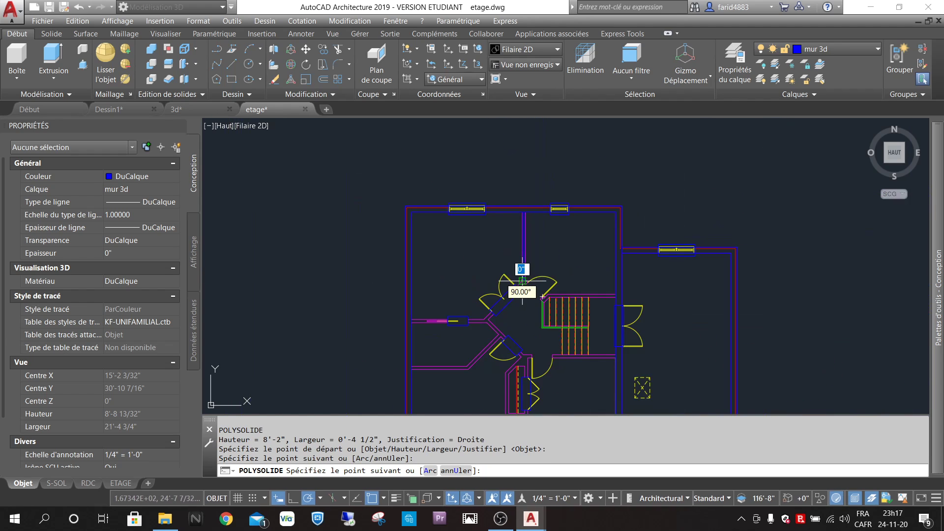
scroll(485, 295, up, 5)
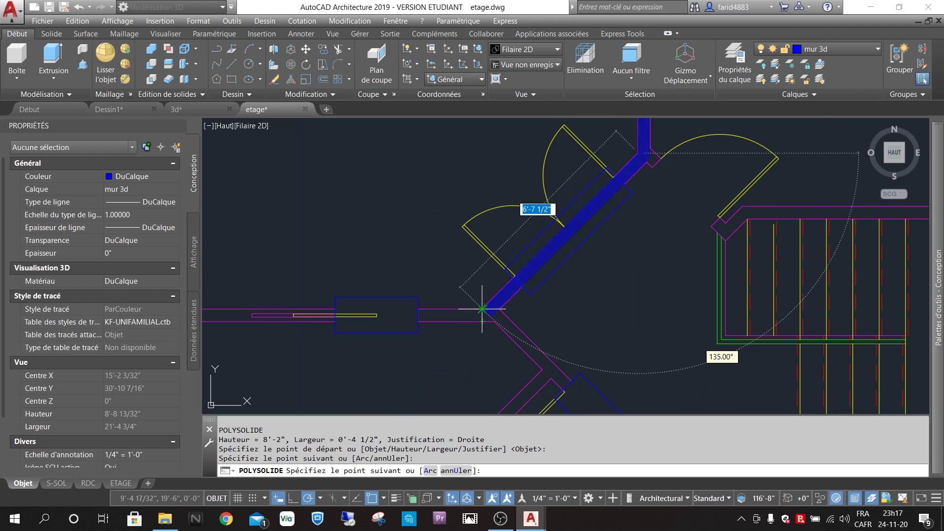
click(486, 309)
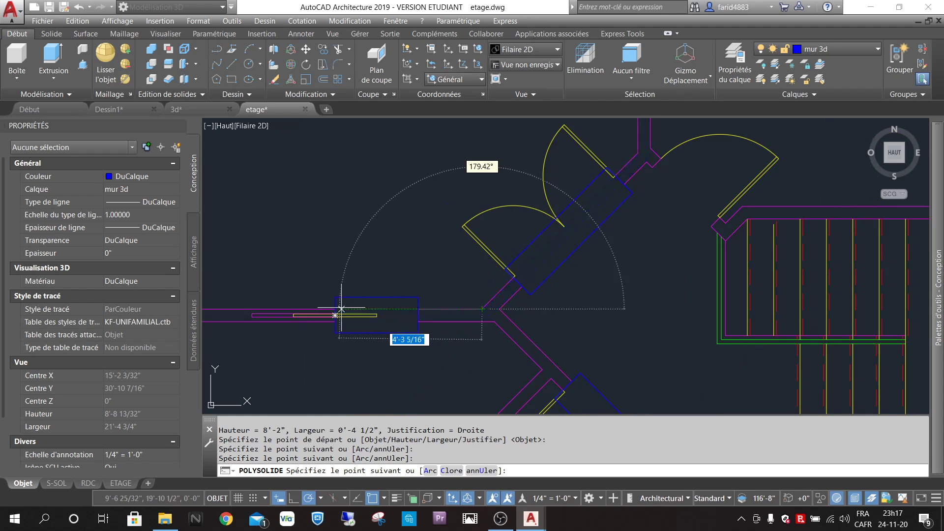
Extend the polysolid left past the sliding door to the inner face of the left exterior wall, and finish it.
scroll(394, 317, down, 5)
scroll(364, 311, up, 5)
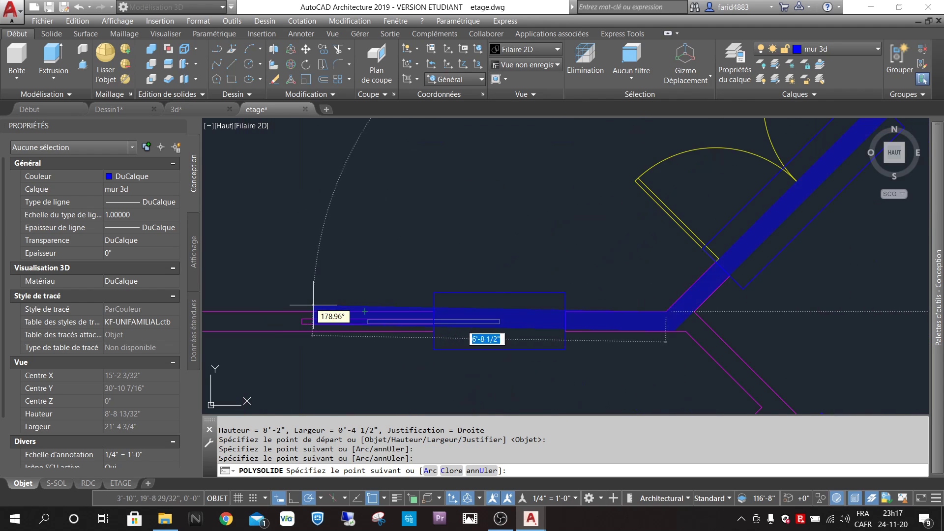
scroll(334, 314, down, 3)
scroll(304, 309, up, 4)
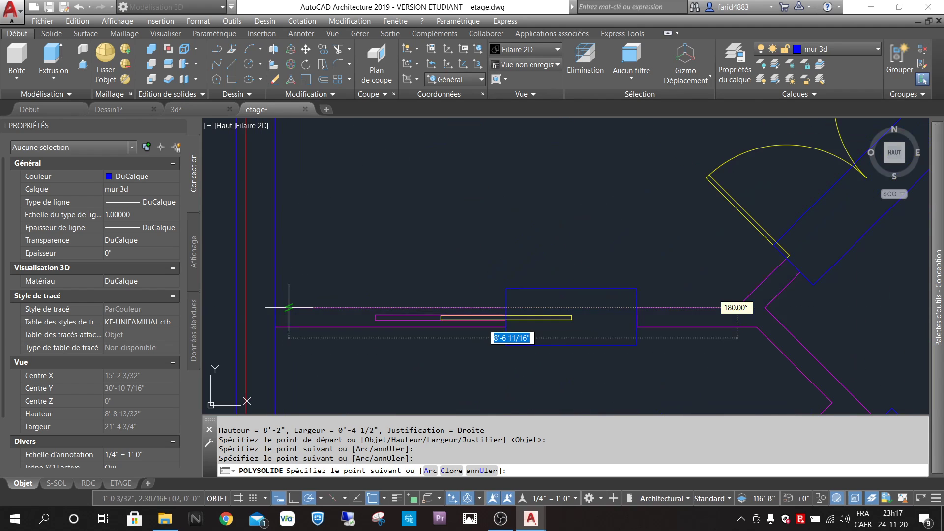
click(275, 307)
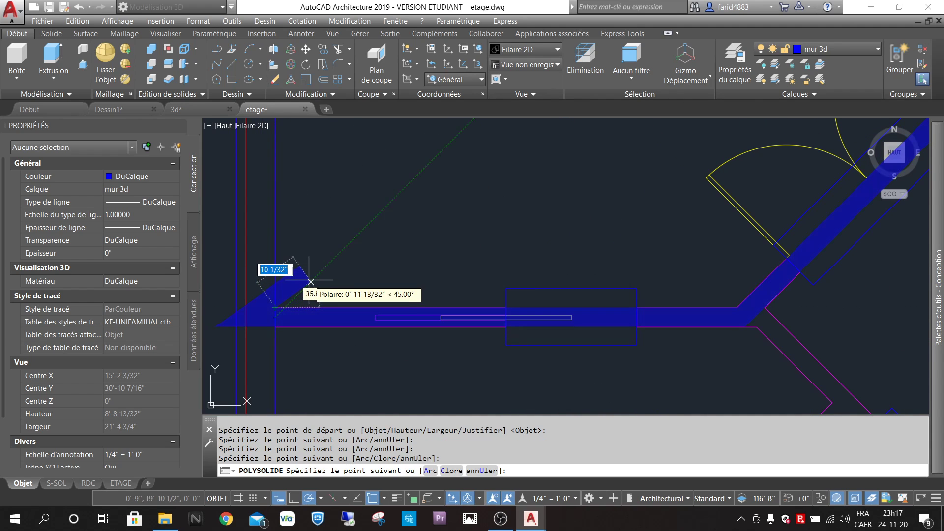
key(Return)
scroll(312, 274, down, 3)
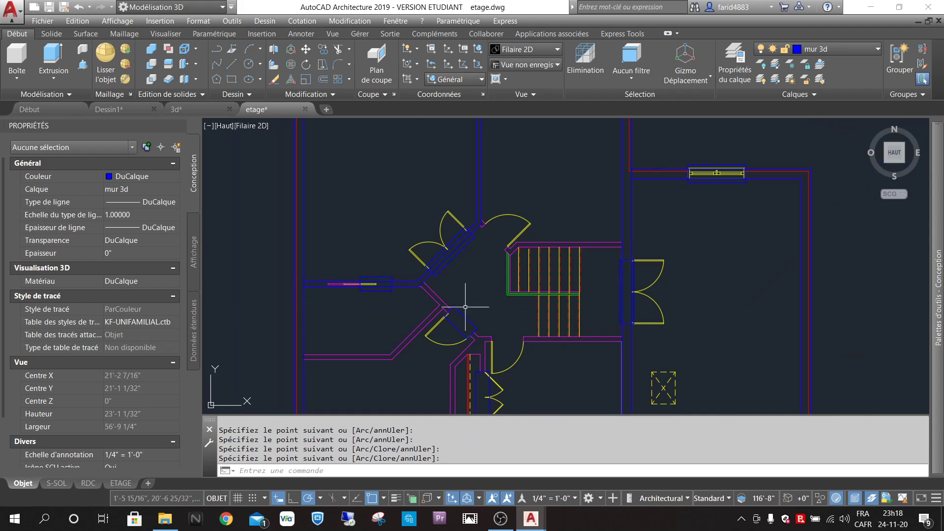
Trace another 4 1/2" polysolid from the partition junction diagonally down past the single door to the corner above the closets.
scroll(499, 310, up, 3)
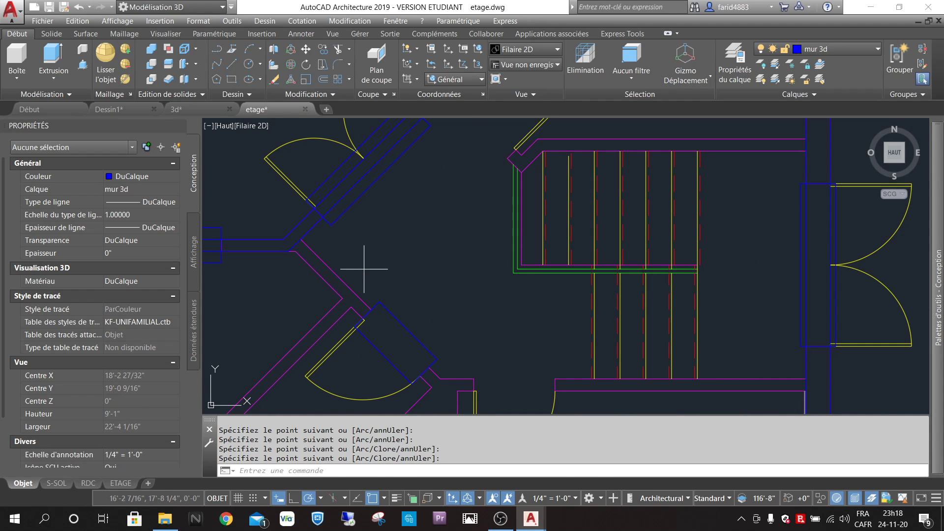
key(Return)
click(289, 250)
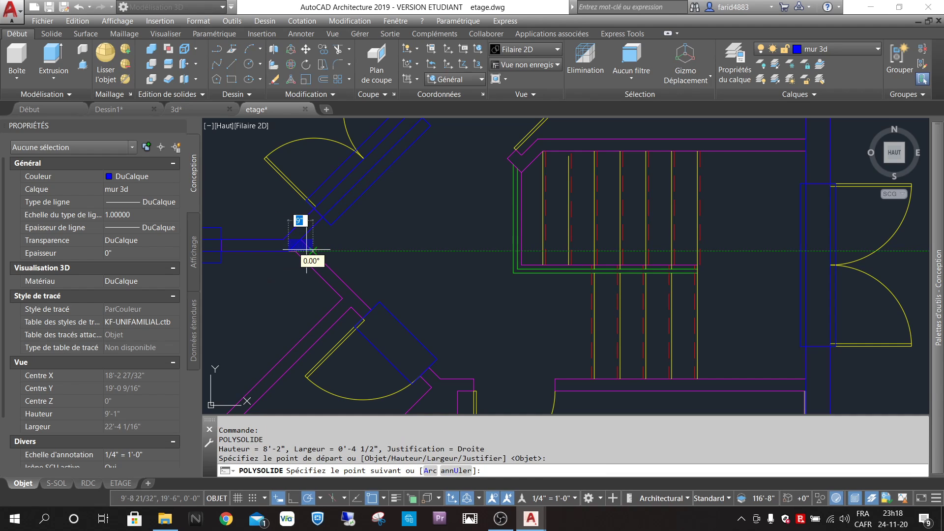
scroll(295, 251, up, 5)
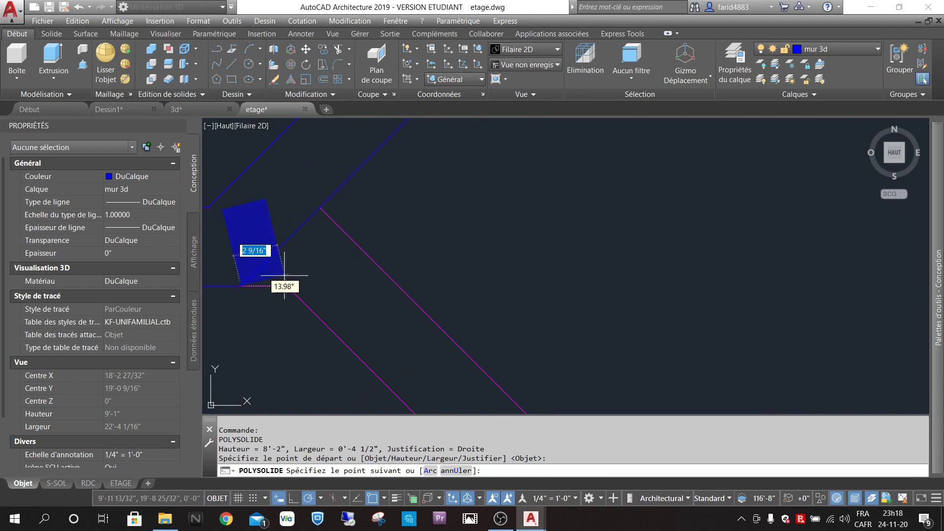
scroll(305, 290, down, 6)
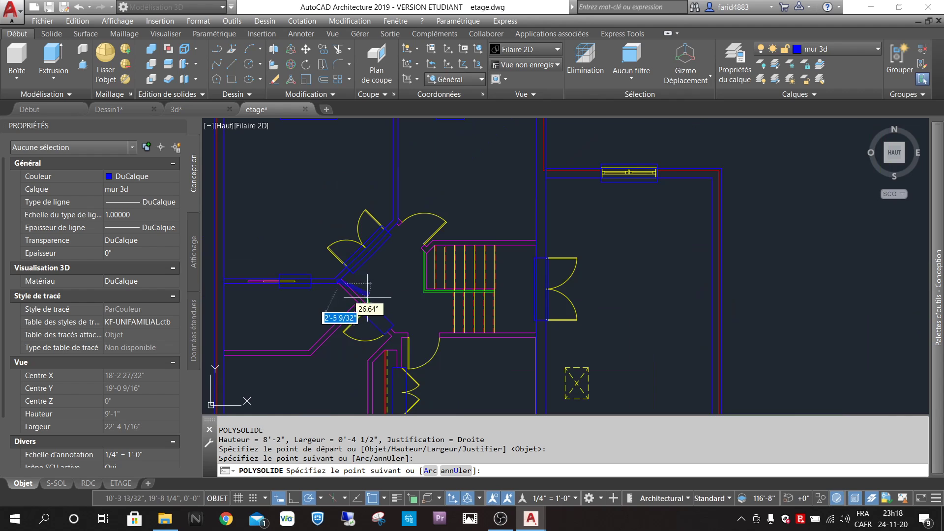
scroll(361, 311, up, 4)
scroll(344, 295, down, 5)
scroll(390, 317, up, 4)
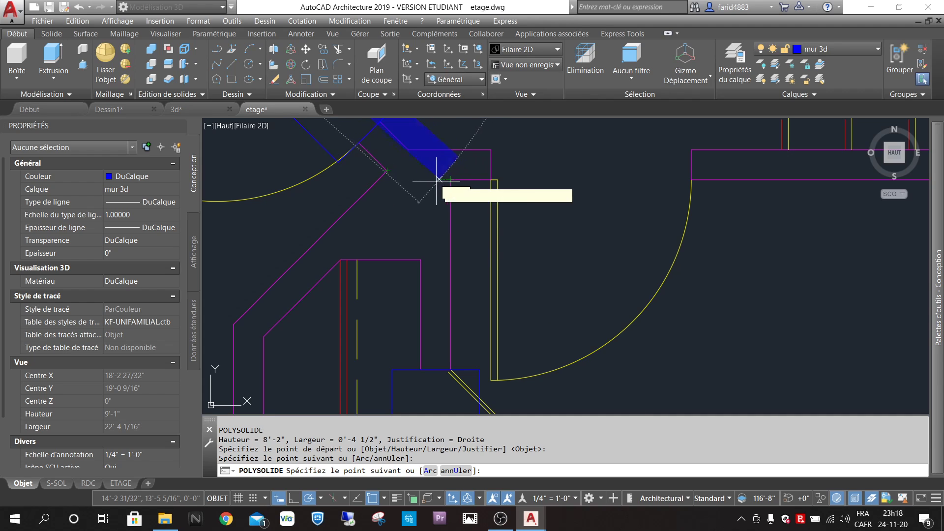
click(403, 172)
Extend the polysolid about 11'-4" right along the wall below the stairs to the right wing's dividing wall, and finish it.
scroll(572, 182, down, 3)
scroll(692, 181, up, 4)
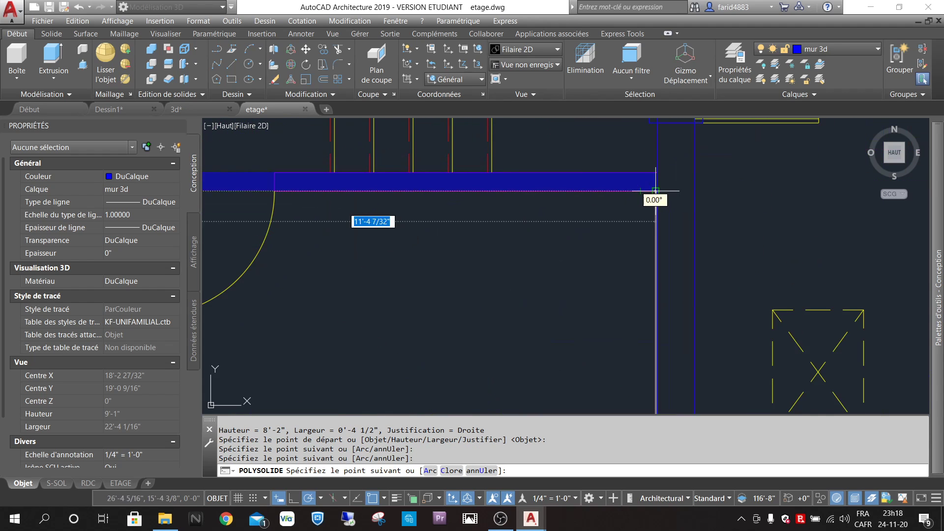
click(657, 191)
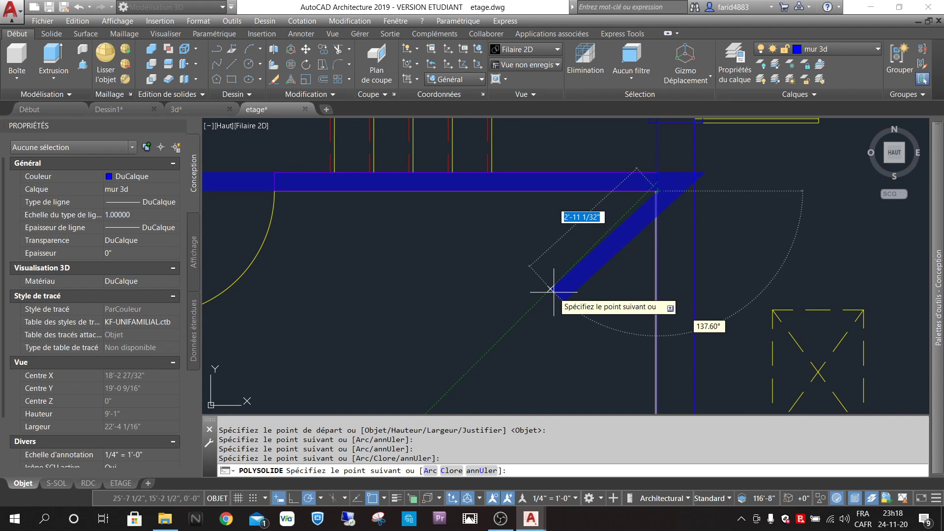
key(Return)
scroll(617, 231, down, 5)
scroll(554, 243, up, 4)
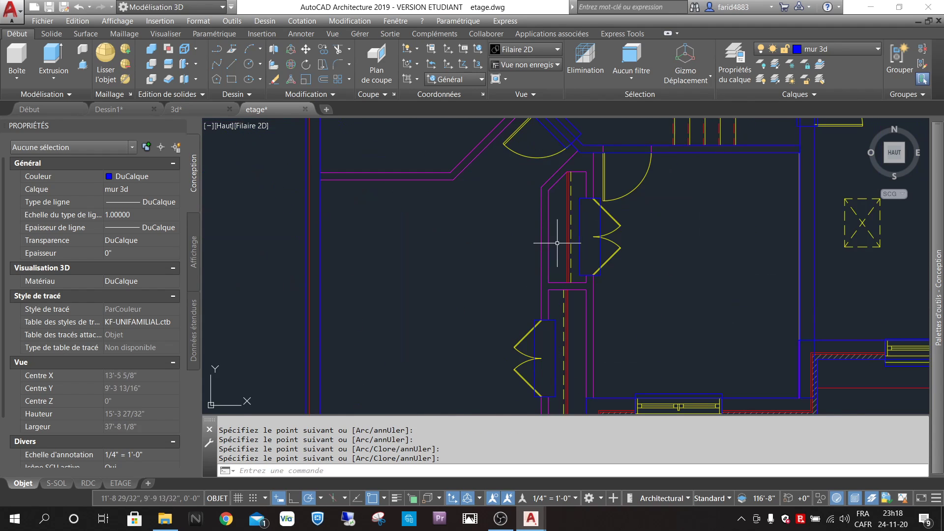
key(Return)
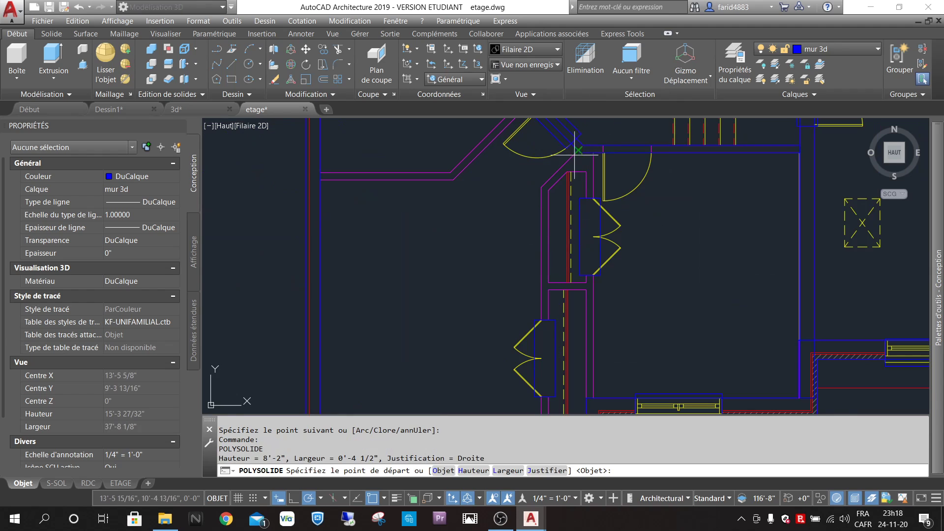
click(580, 153)
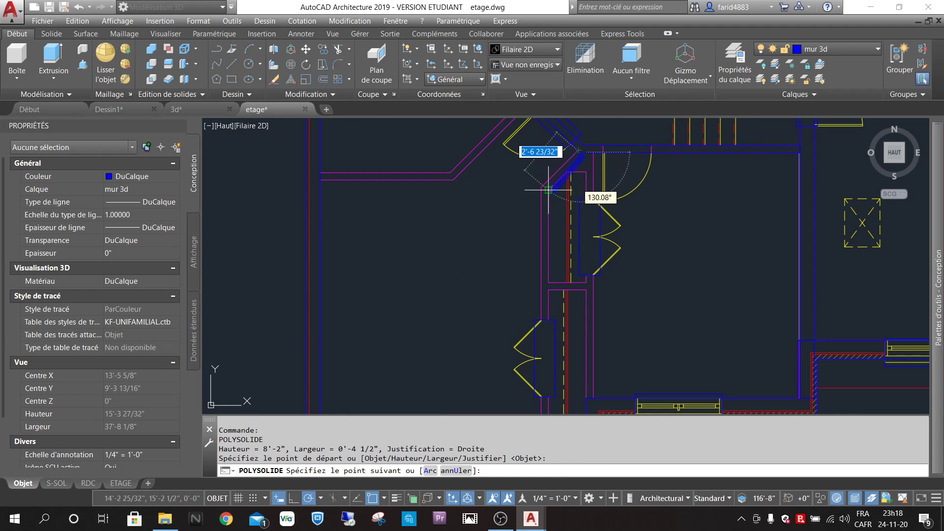
key(Escape)
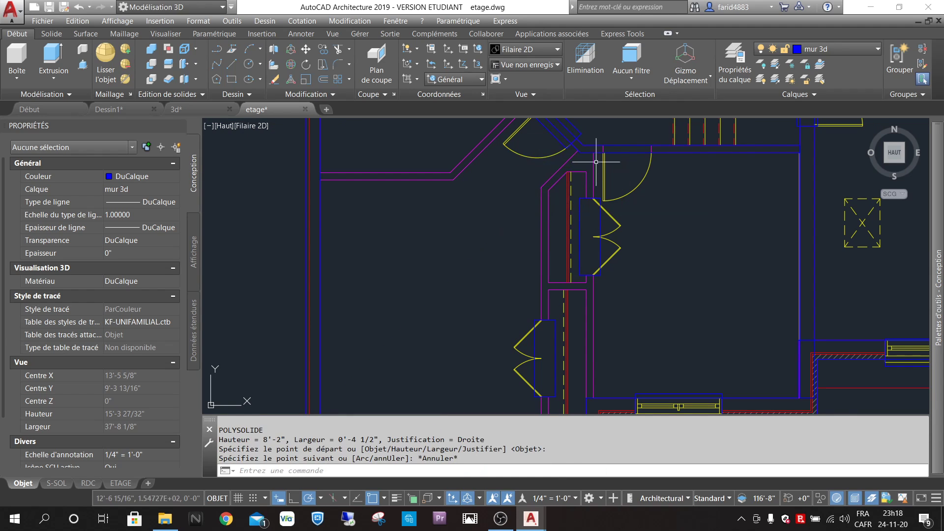
Try to trace the closets' left wall with a 4 1/2" polysolid from the diagonal partition past the bend down to the lower exterior wall.
key(Return)
scroll(585, 150, up, 8)
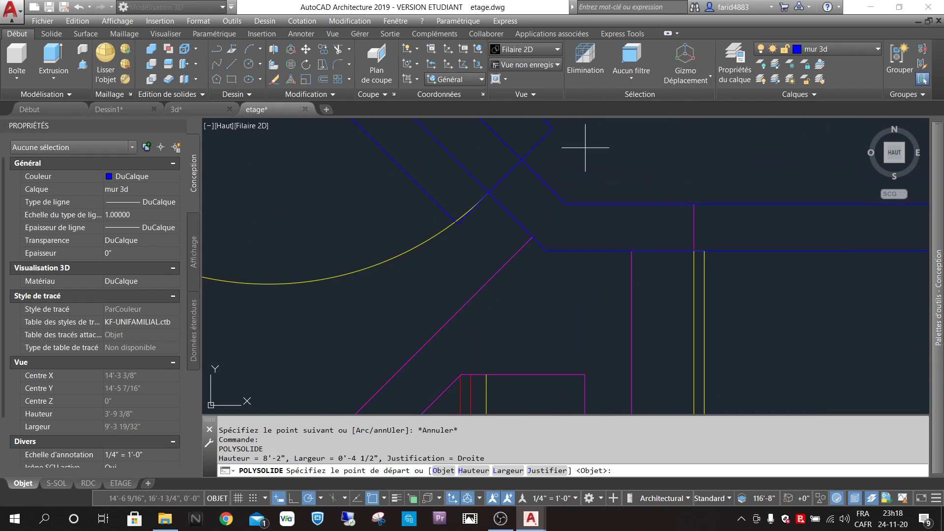
click(532, 237)
scroll(532, 236, down, 5)
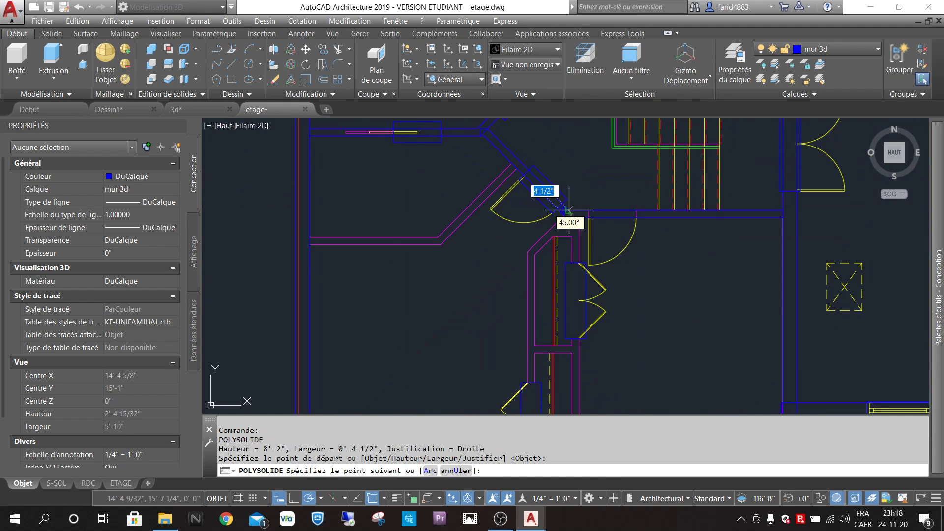
scroll(549, 239, up, 3)
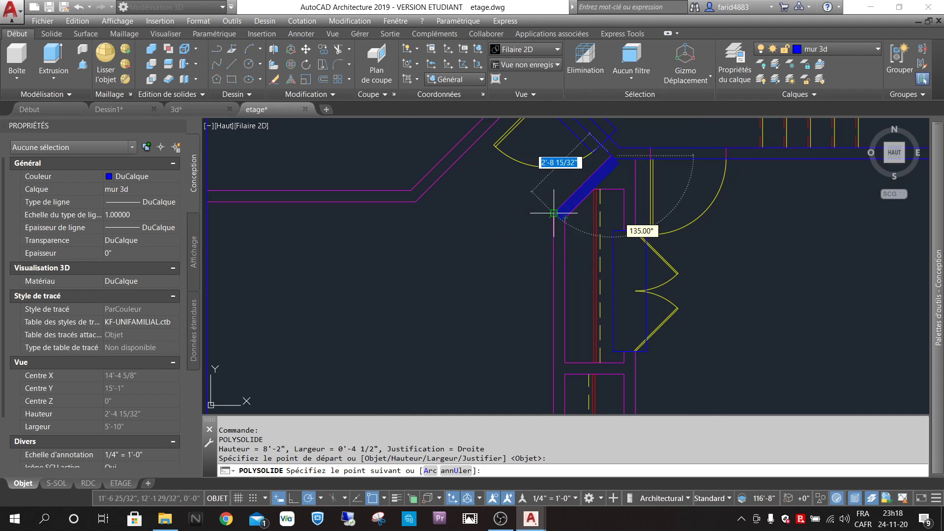
click(552, 215)
scroll(552, 229, down, 7)
scroll(551, 253, up, 6)
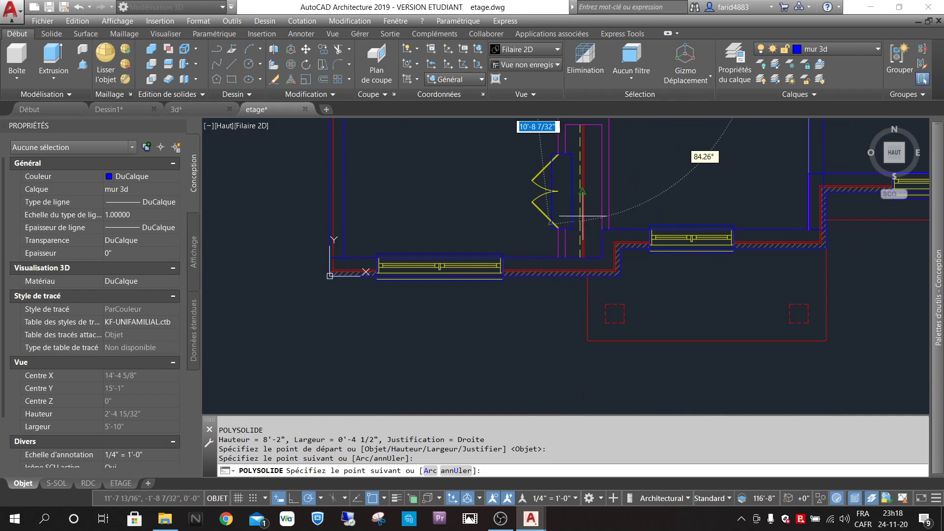
scroll(561, 195, down, 3)
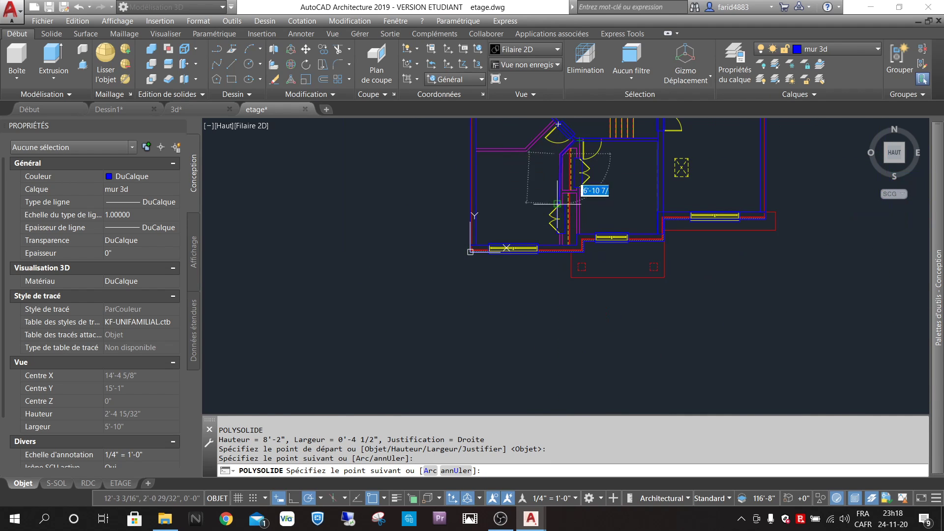
scroll(564, 231, up, 6)
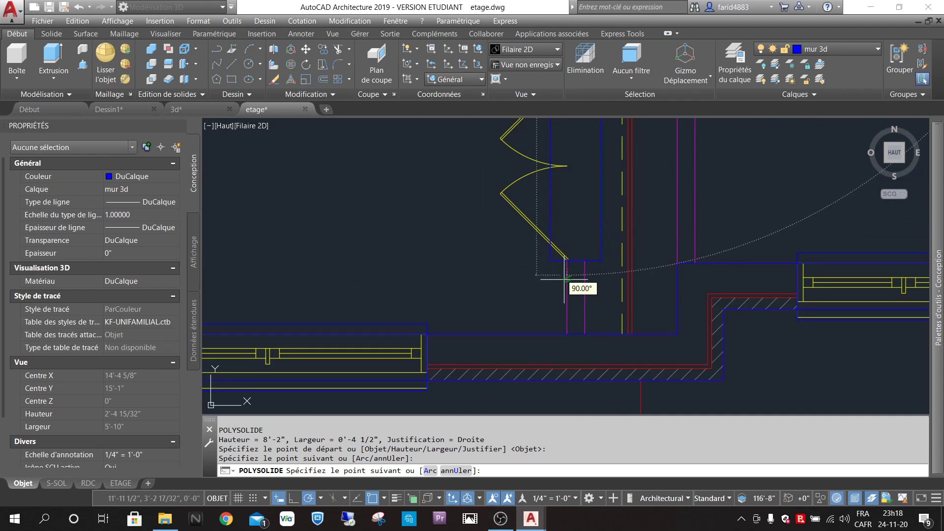
click(580, 334)
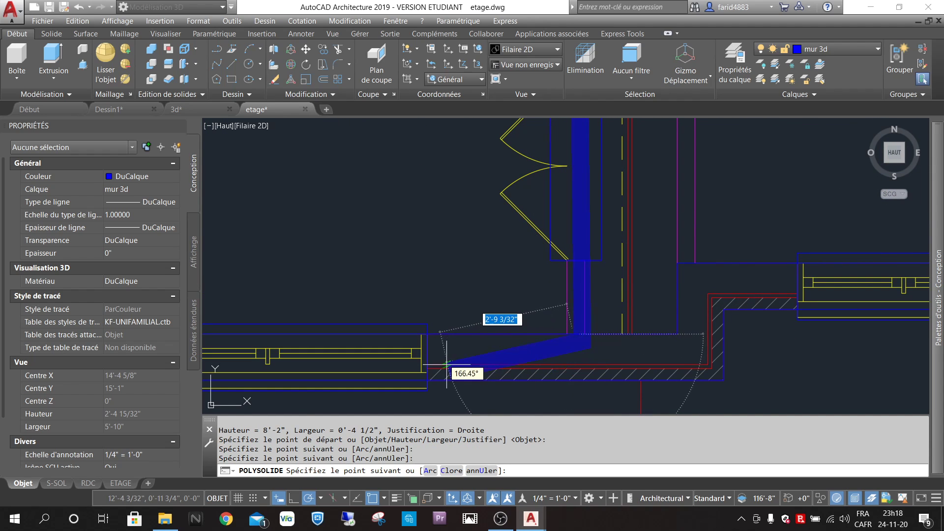
key(Escape)
Trace the closets' left wall with a 4 1/2" polysolid from the diagonal partition, around the bend, down to the lower exterior wall's inner face.
scroll(512, 304, down, 3)
scroll(512, 303, down, 4)
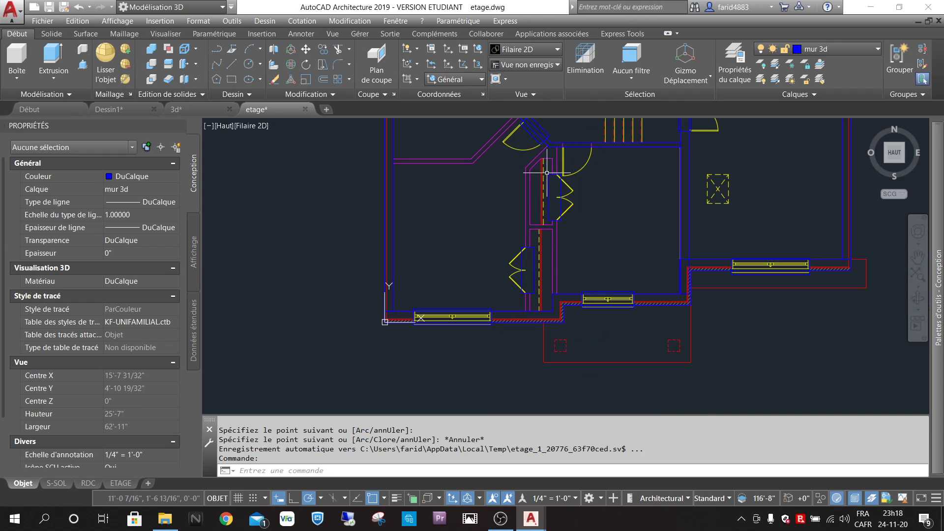
key(Return)
scroll(547, 146, up, 8)
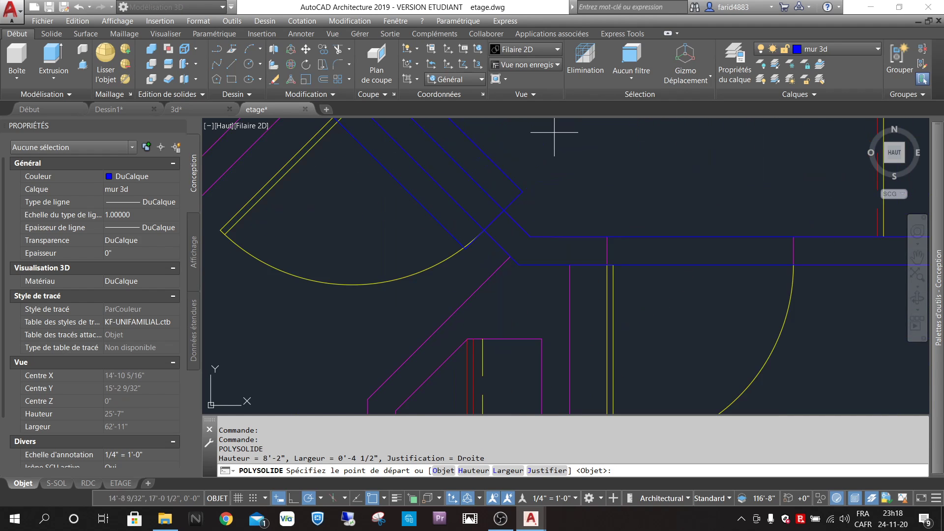
click(511, 256)
scroll(511, 257, down, 4)
scroll(510, 260, up, 3)
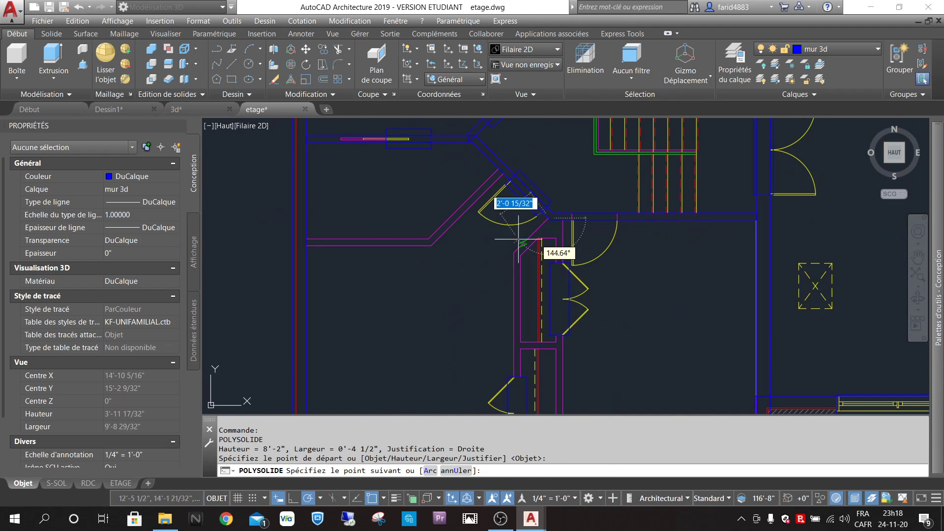
scroll(510, 261, down, 5)
scroll(512, 272, up, 4)
scroll(512, 272, up, 5)
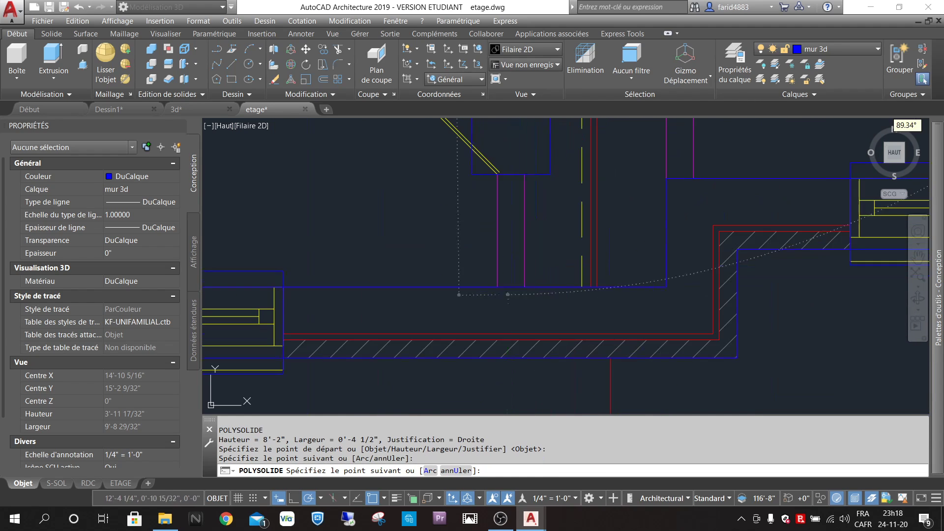
click(504, 287)
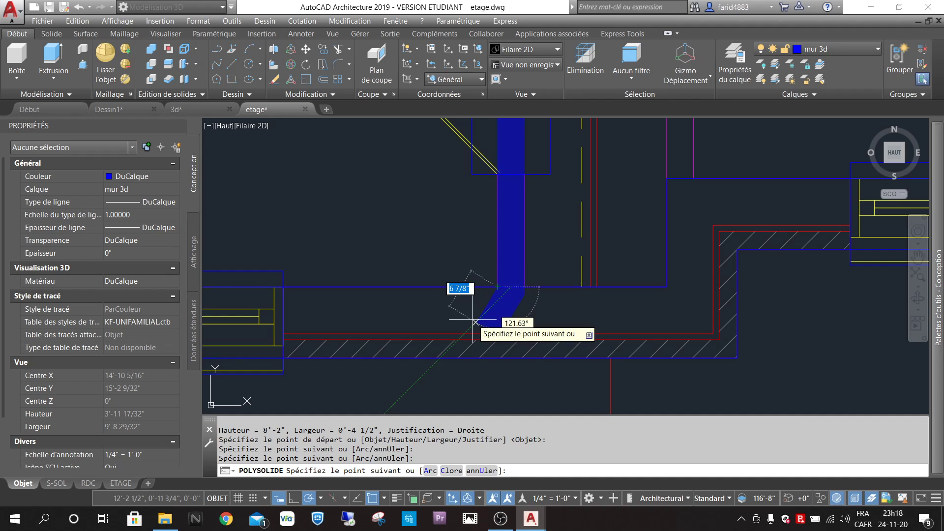
key(Return)
scroll(460, 293, down, 6)
scroll(502, 241, up, 2)
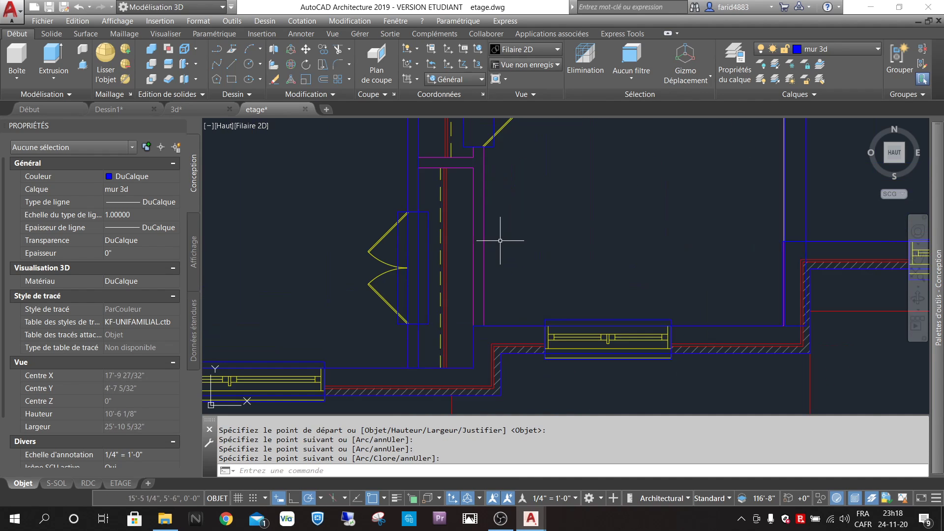
scroll(498, 263, up, 2)
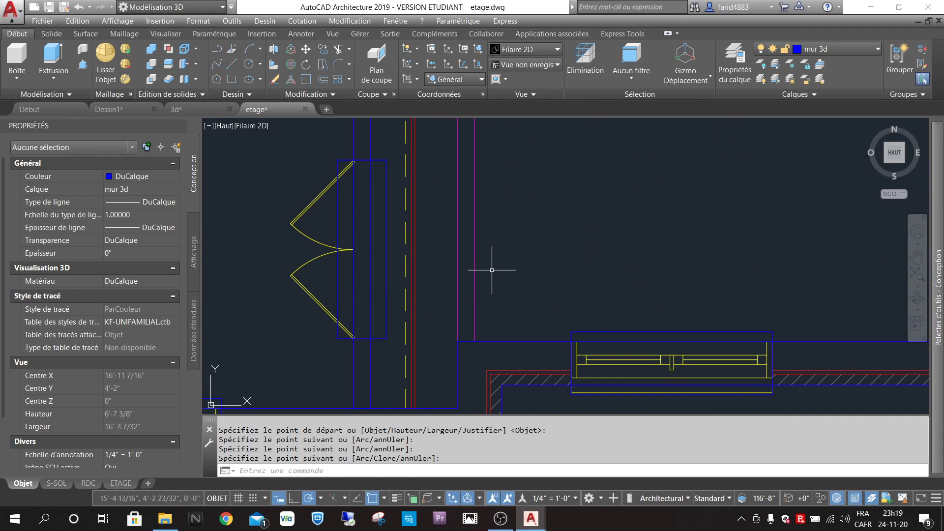
key(Return)
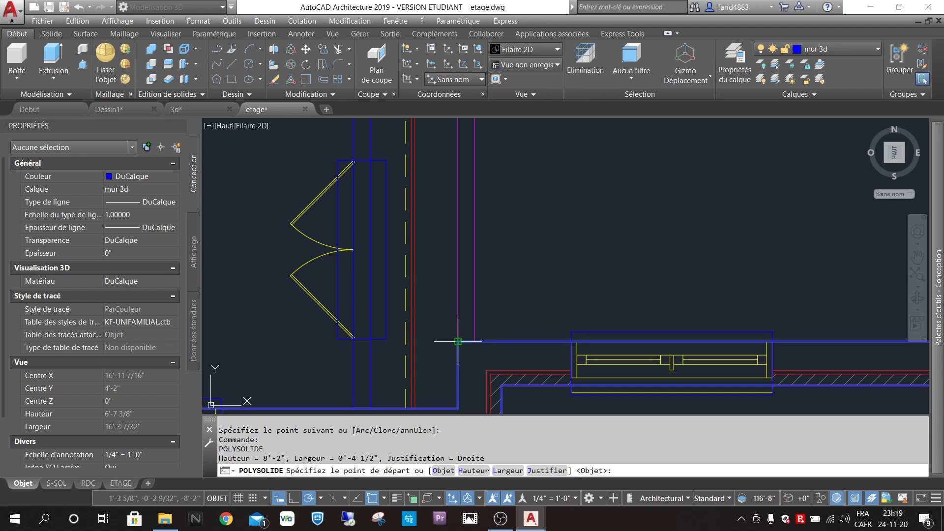
click(458, 341)
key(Escape)
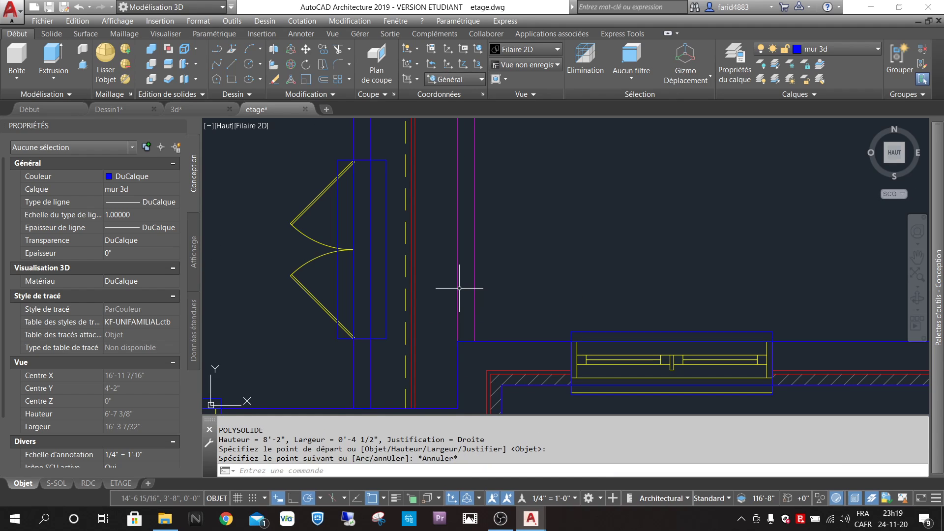
Trace the closets' right wall with a 4 1/2" polysolid, about 12'-8 3/4" up from the lower exterior wall to the wall below the stairs.
key(Return)
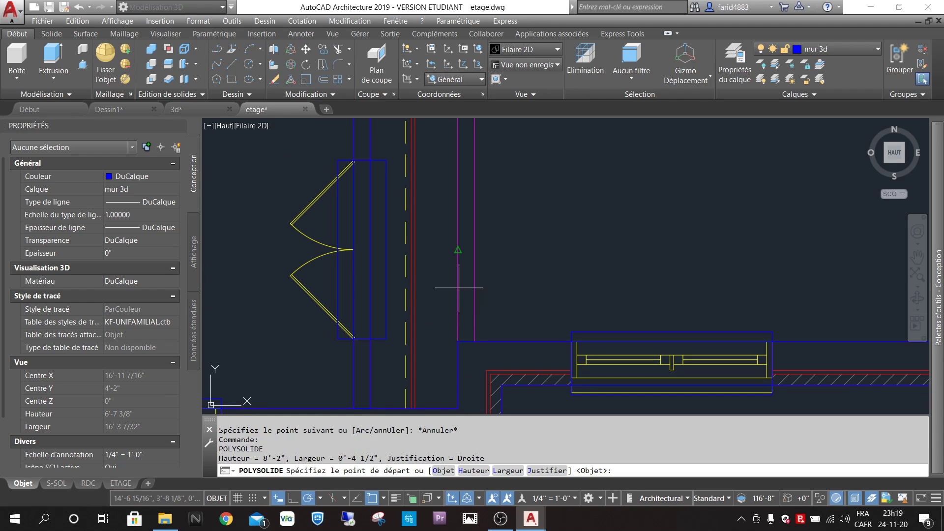
click(475, 340)
scroll(475, 341, down, 4)
scroll(509, 339, up, 4)
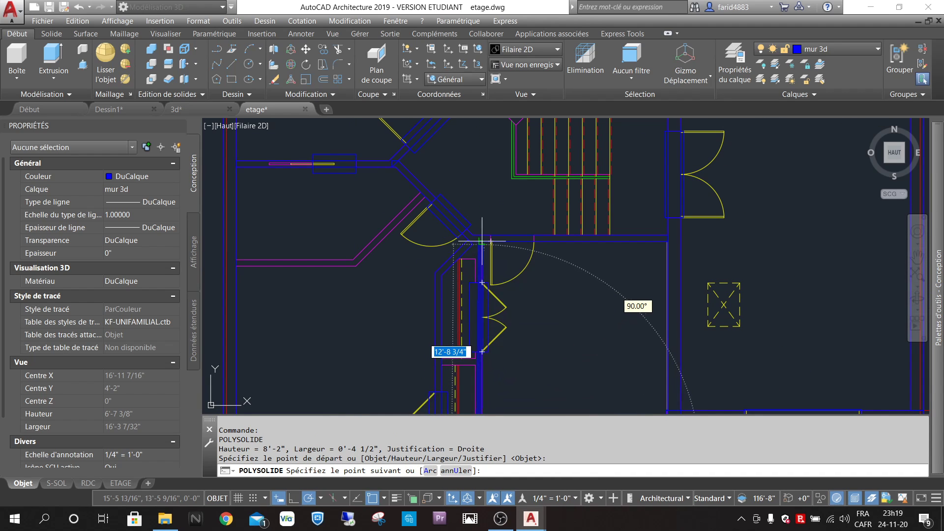
click(481, 241)
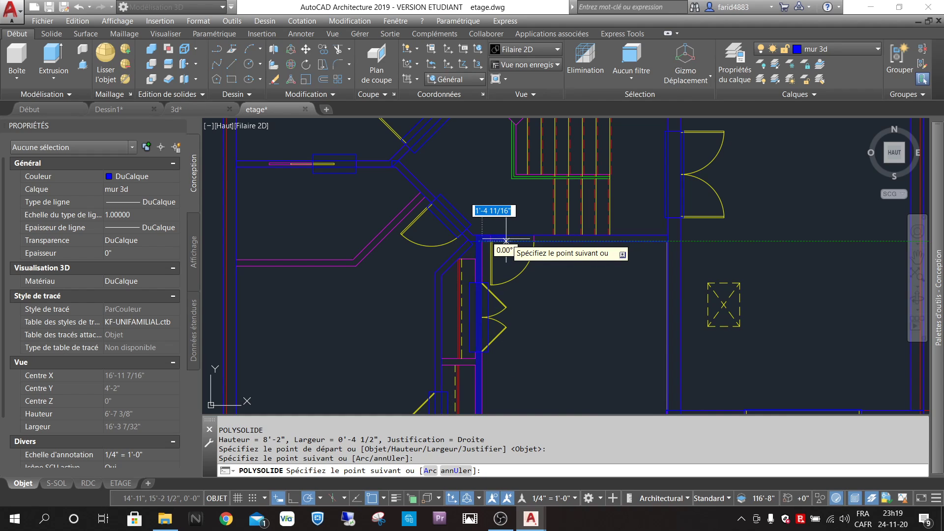
key(Return)
Trace the lower-left partition with a 4 1/2" polysolid from the left exterior wall to the bend and diagonally up to the single-door wall.
scroll(516, 231, down, 5)
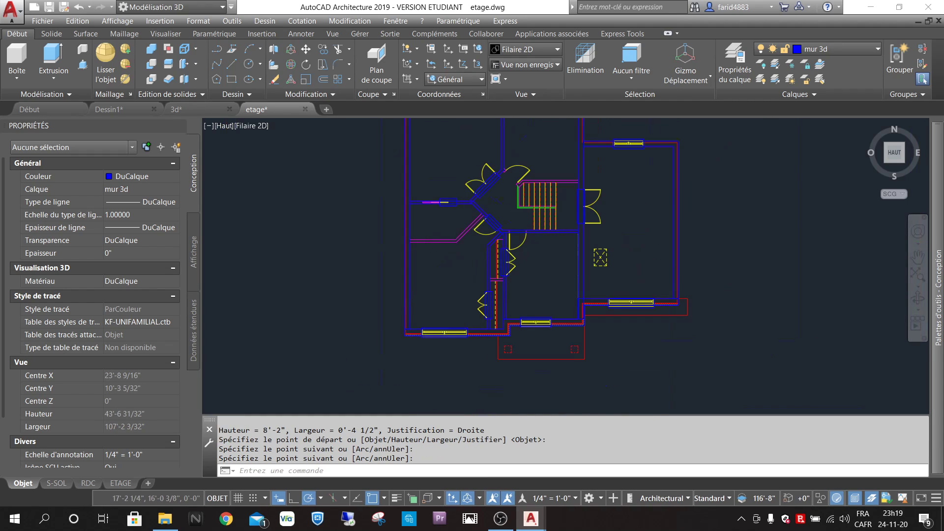
scroll(456, 227, up, 2)
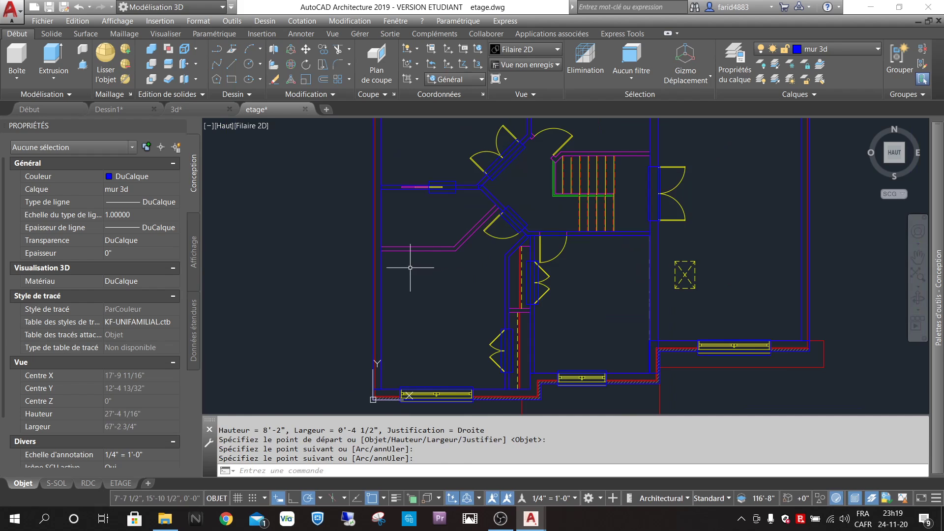
key(Return)
scroll(373, 236, up, 6)
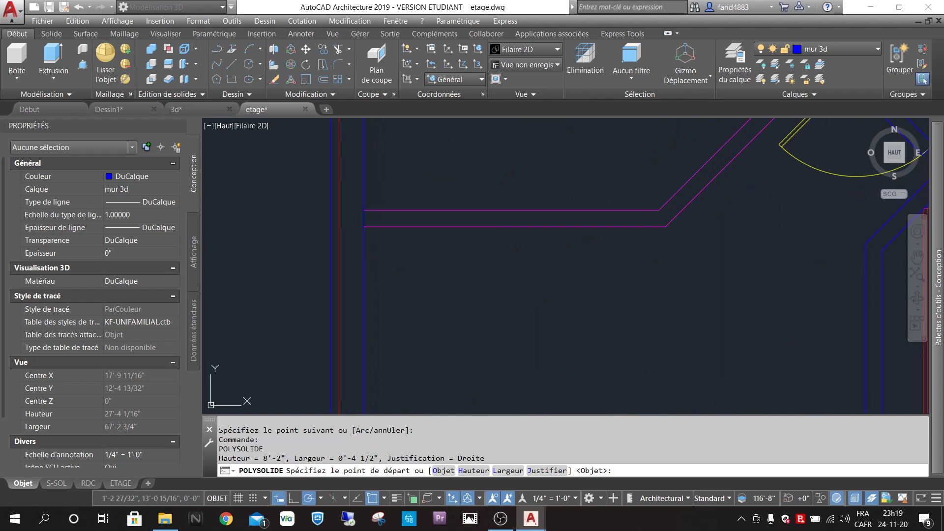
click(363, 226)
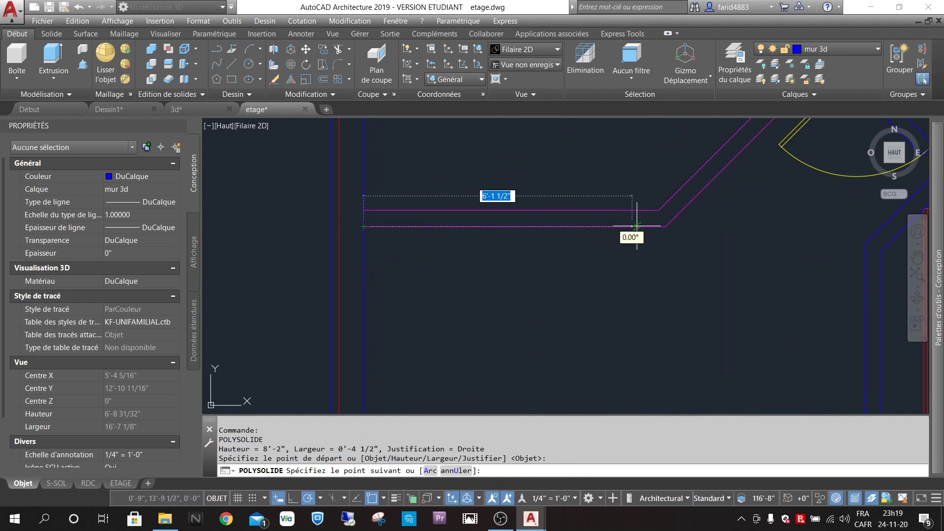
click(667, 226)
scroll(681, 260, down, 5)
scroll(662, 260, up, 6)
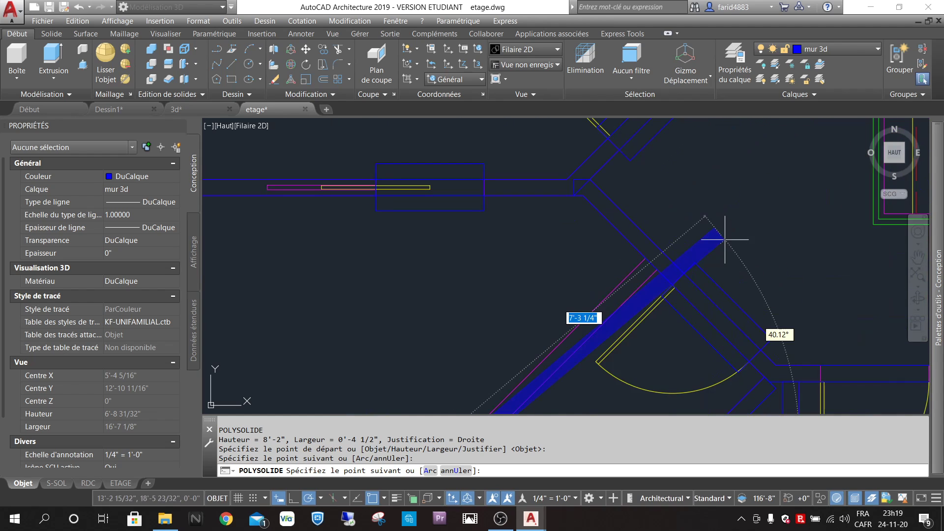
click(658, 270)
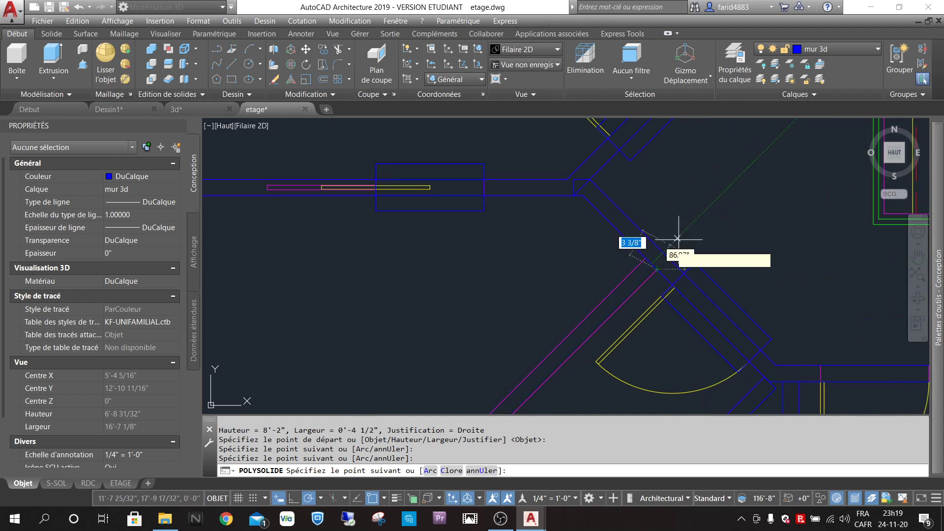
scroll(684, 229, down, 4)
key(Return)
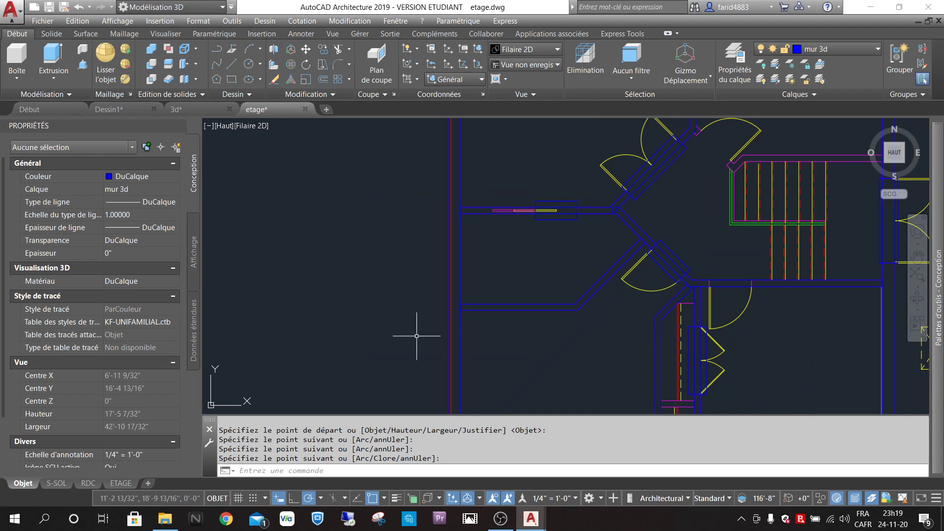
Trace the wall above the stairs with a 4 1/2" polysolid from the diagonal door-jamb end, around the bend, 8'-1" to the right exterior wall.
scroll(463, 266, down, 6)
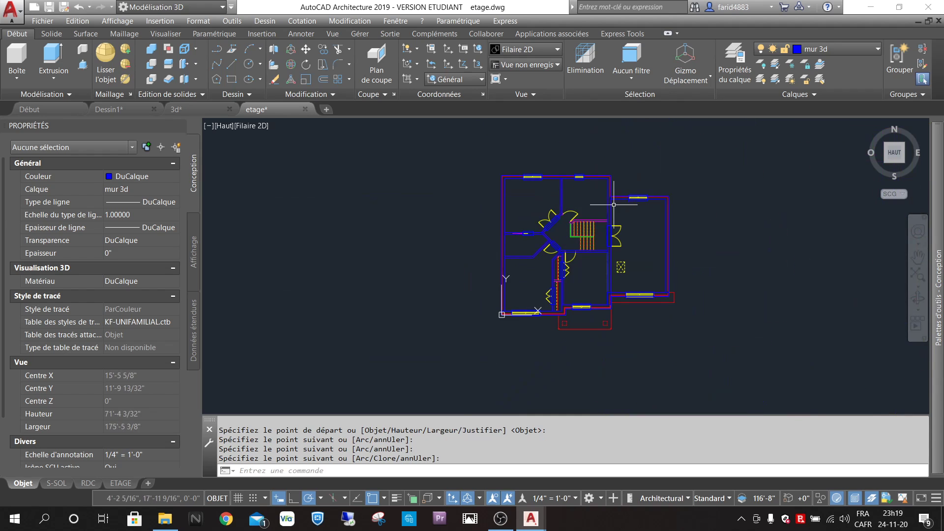
scroll(569, 261, up, 4)
scroll(524, 260, up, 4)
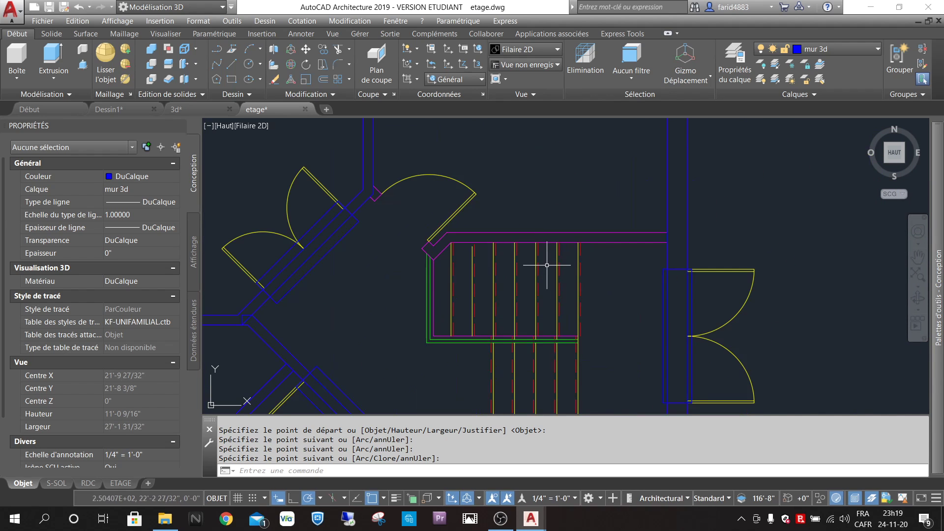
key(Return)
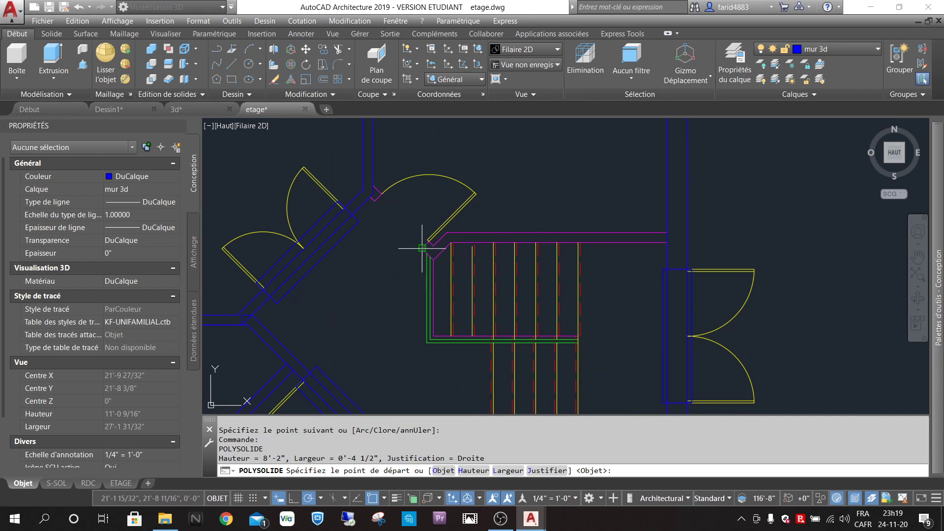
click(421, 248)
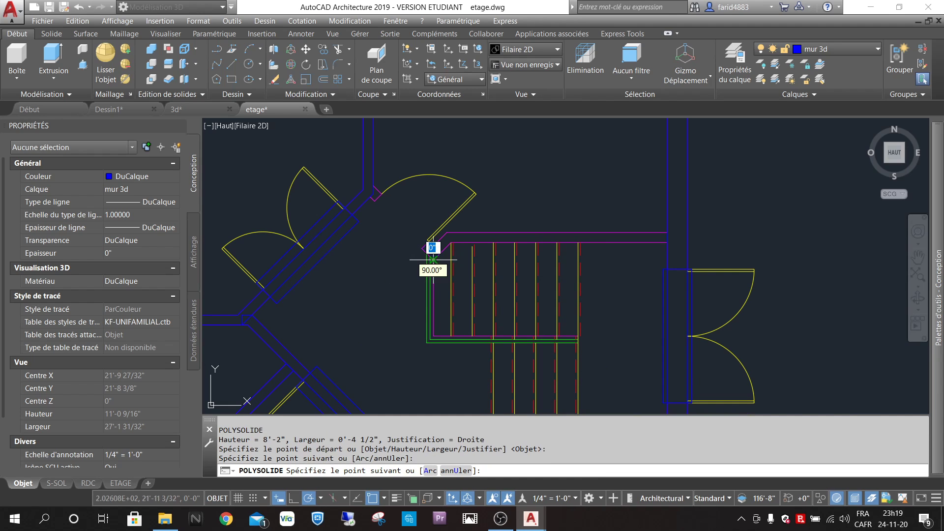
scroll(424, 245, up, 5)
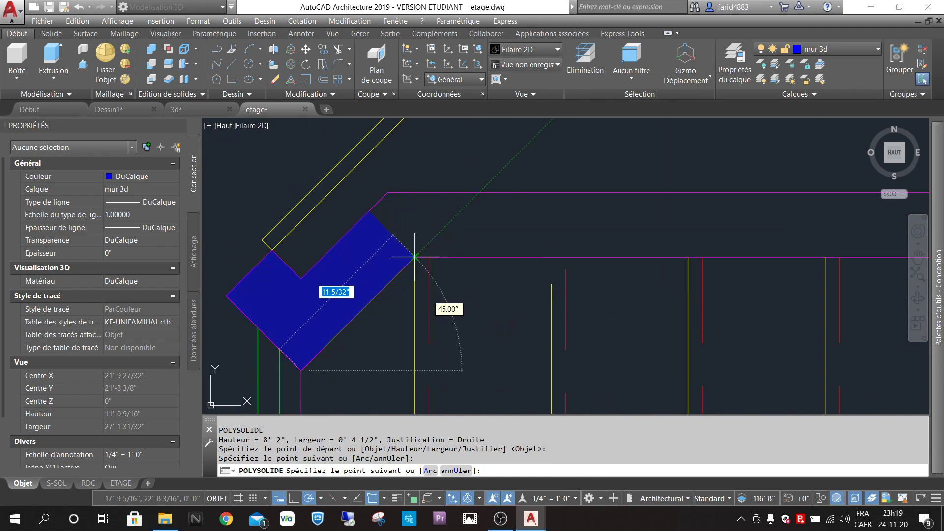
click(416, 256)
scroll(554, 256, down, 4)
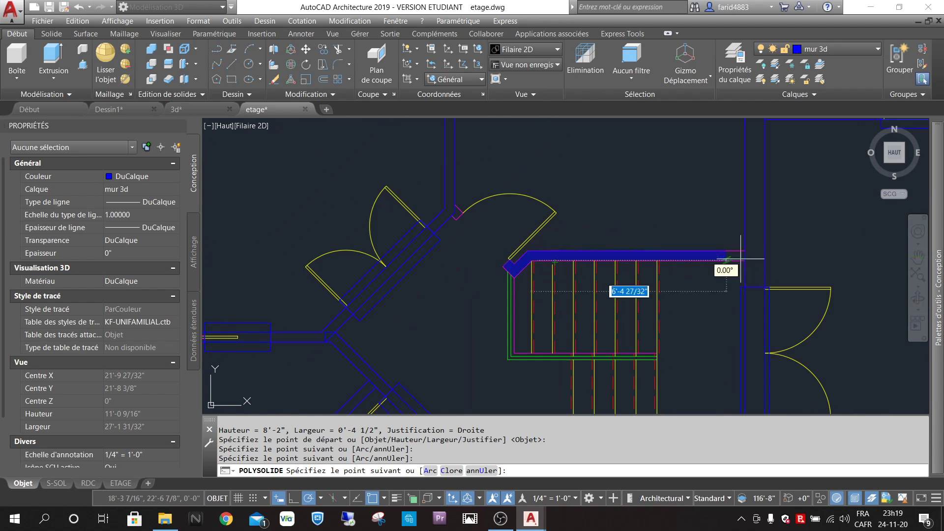
scroll(698, 236, up, 5)
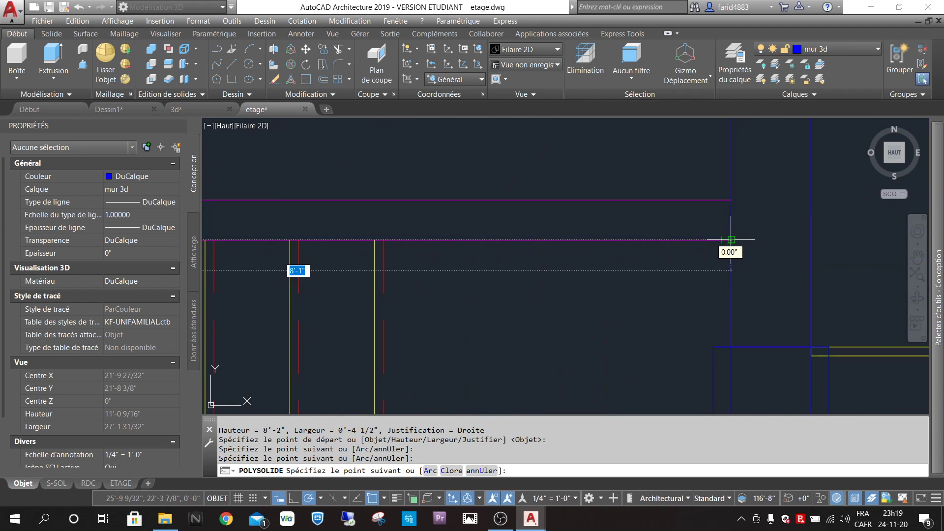
click(731, 241)
key(Return)
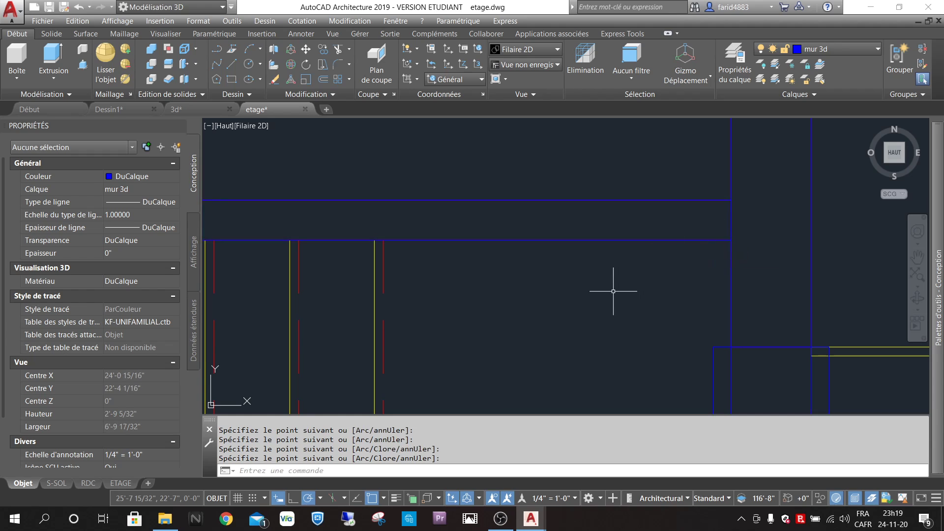
Show the whole model in an isometric 3D view with the Conceptual visual style and inspect the walls.
scroll(583, 255, down, 5)
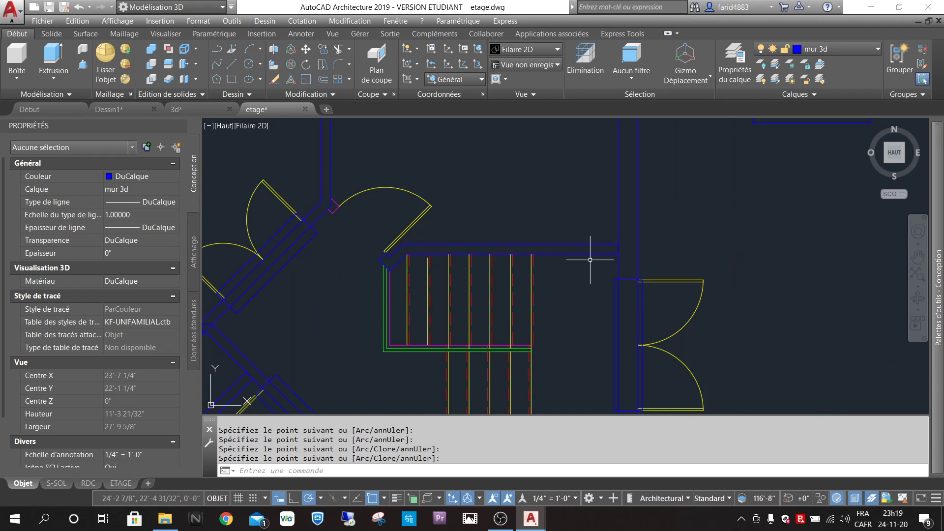
scroll(590, 259, down, 5)
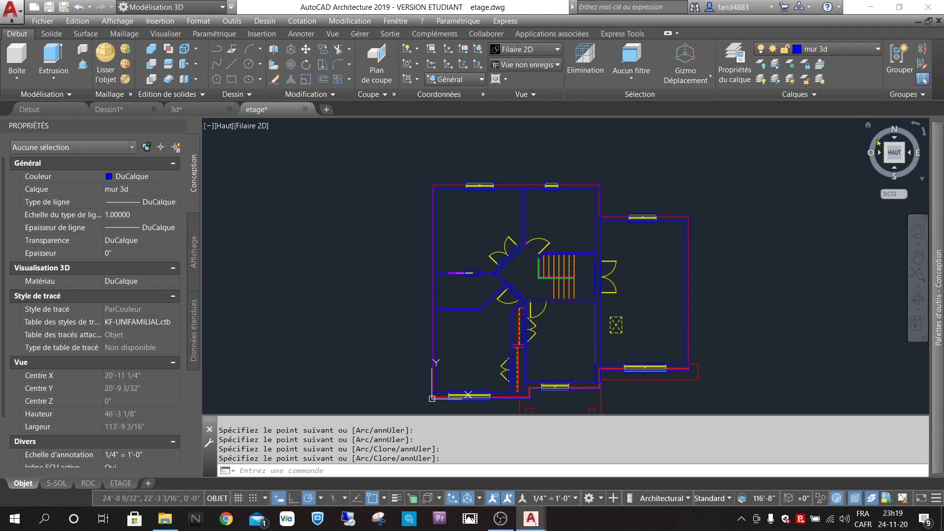
click(868, 127)
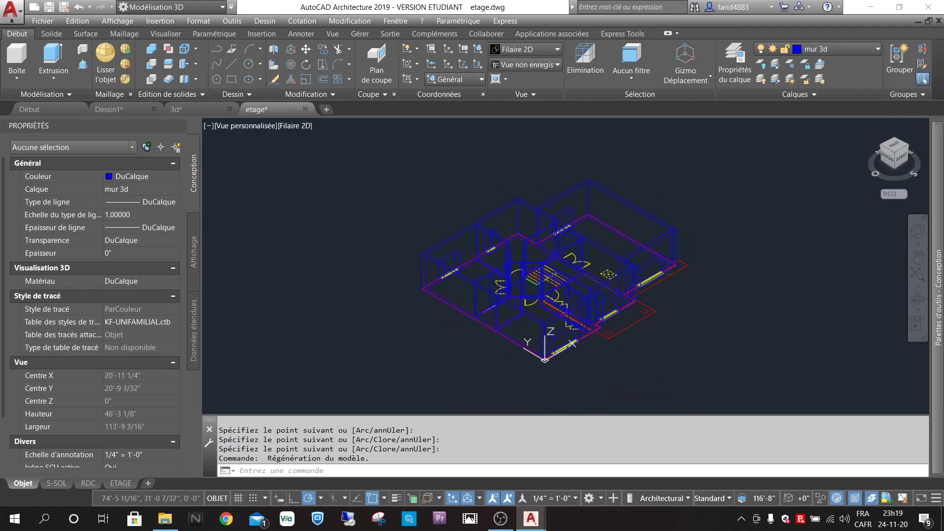
mouse_move(718, 287)
shift+middle_down()
mouse_move(647, 234)
mouse_move(721, 236)
mouse_move(727, 290)
shift+middle_up()
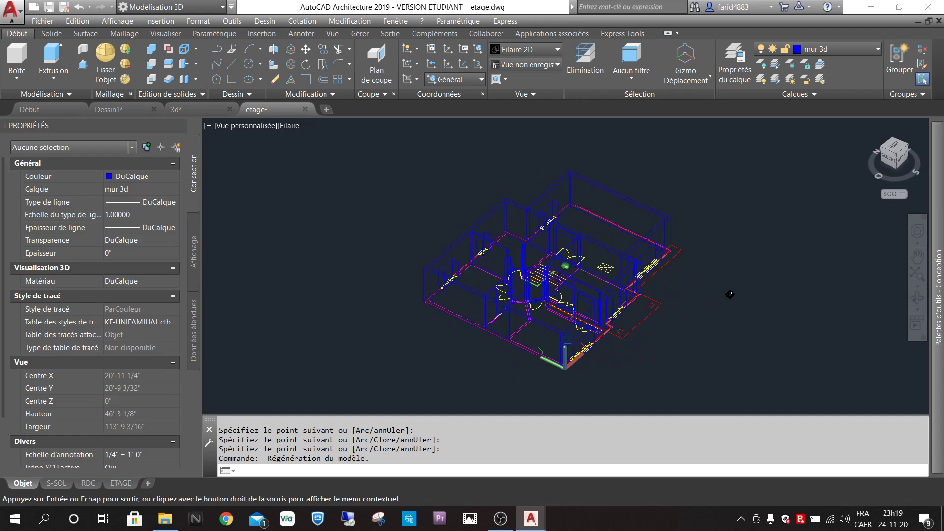
click(301, 127)
click(339, 165)
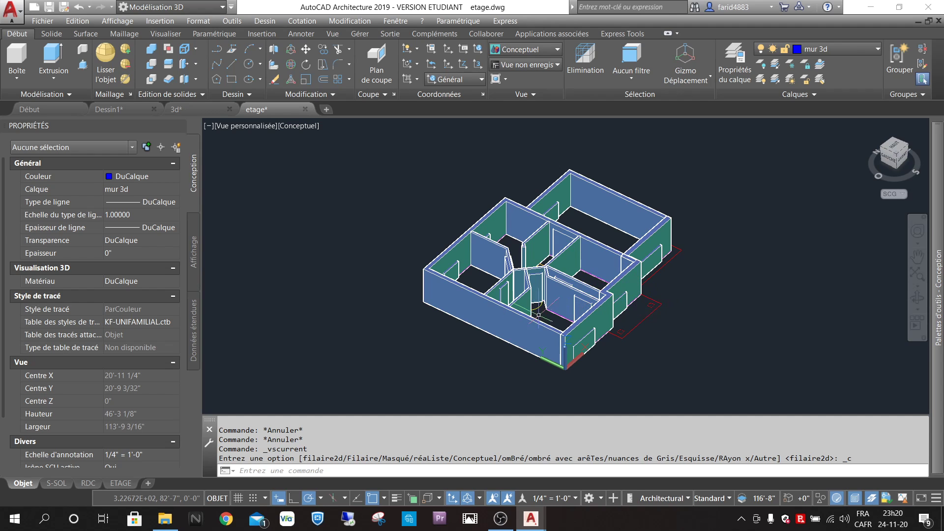
shift+middle_drag(607, 315, 556, 259)
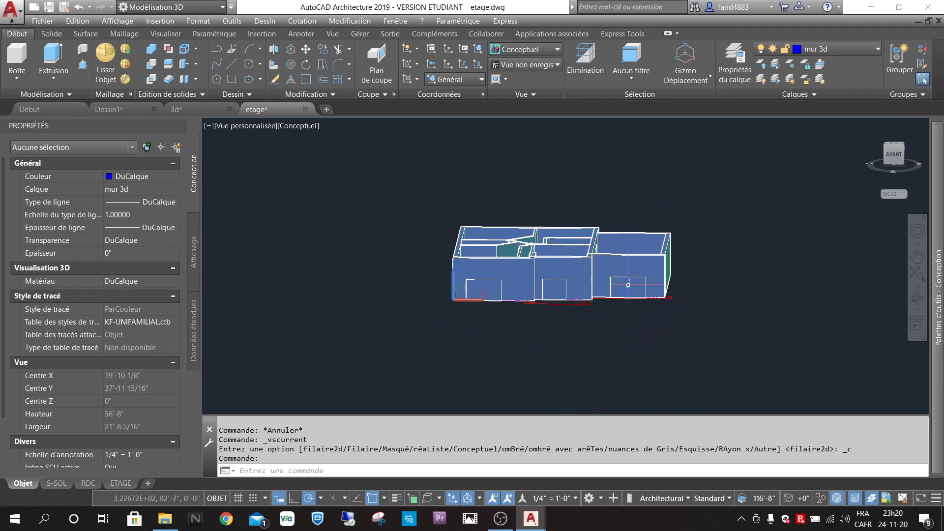
middle_drag(521, 303, 600, 312)
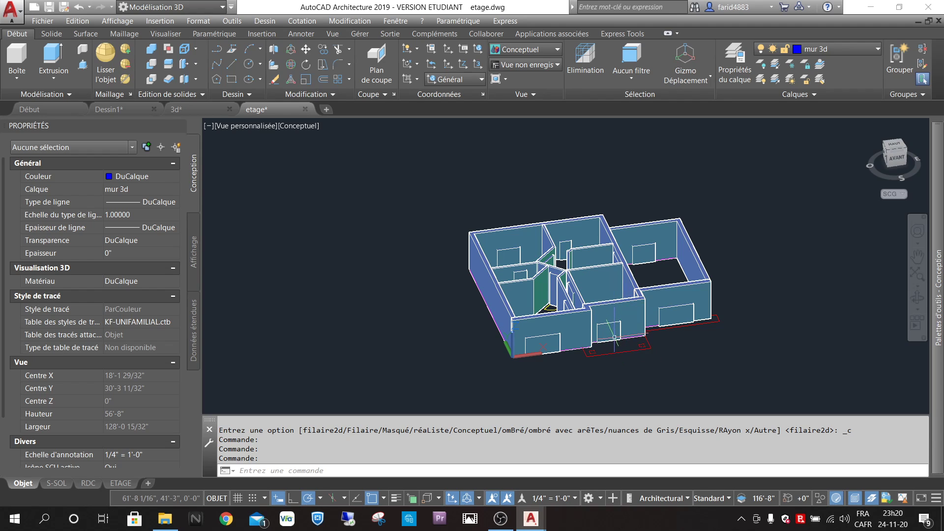
Move the six window boxes in the front and rear exterior walls up 3' along the Z axis.
shift+middle_drag(633, 355, 678, 291)
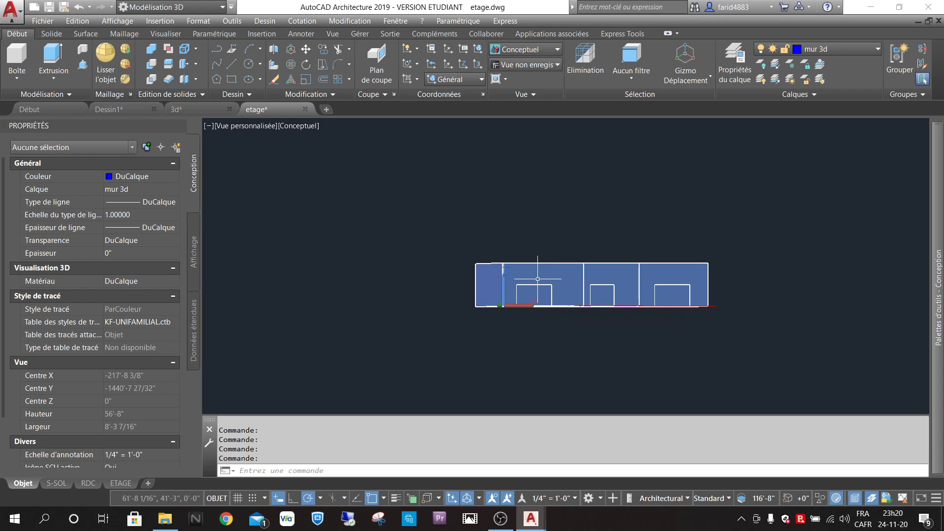
click(547, 293)
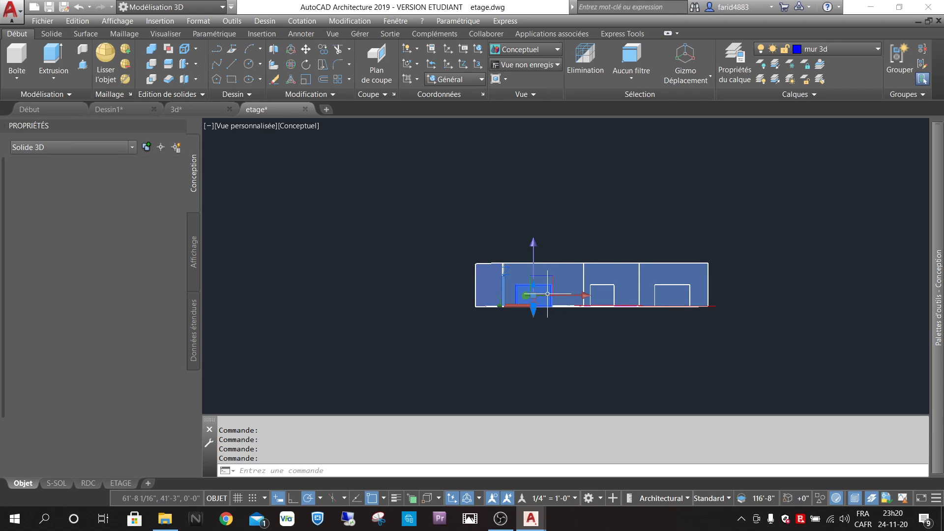
click(610, 287)
click(672, 295)
shift+middle_drag(482, 319, 549, 348)
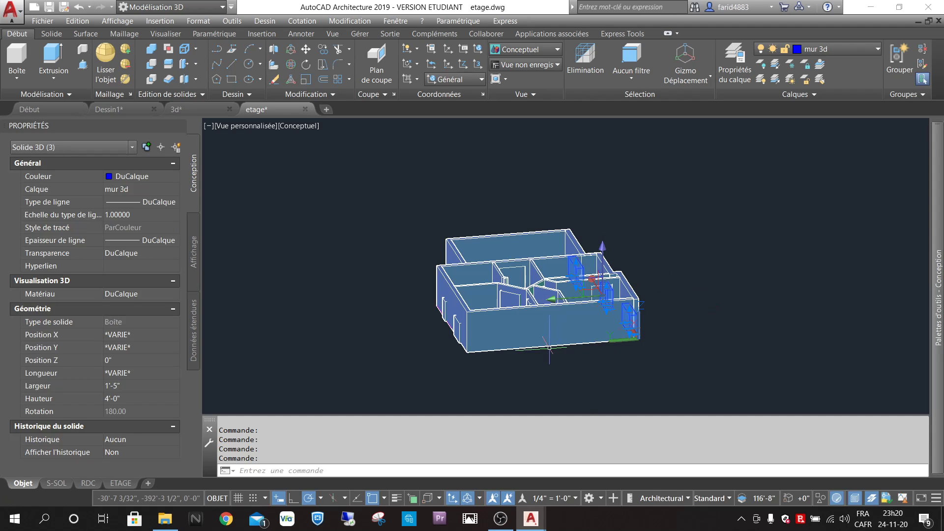
shift+middle_drag(475, 330, 574, 363)
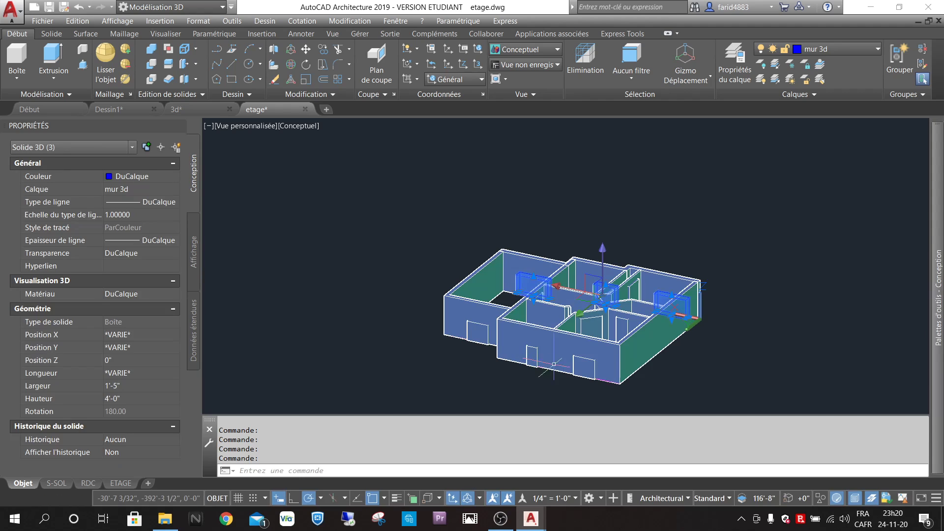
click(584, 367)
click(538, 352)
click(485, 331)
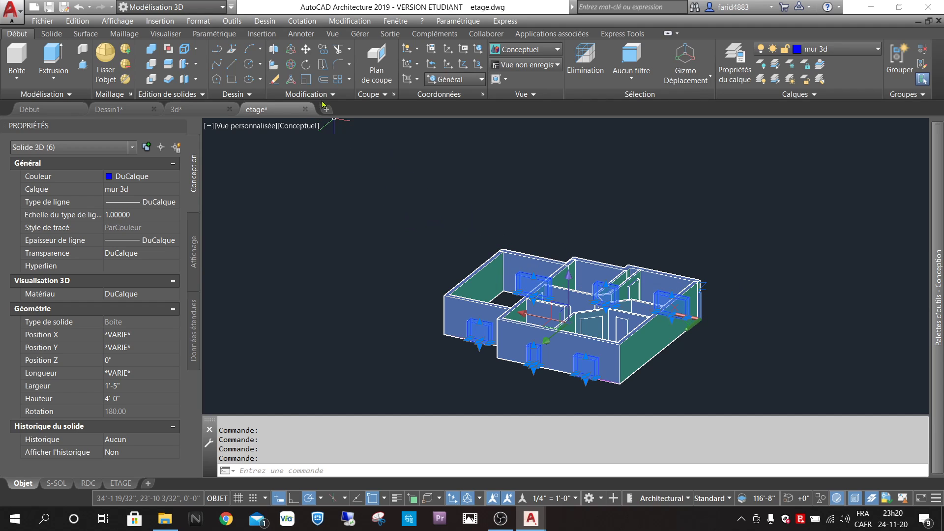
click(305, 49)
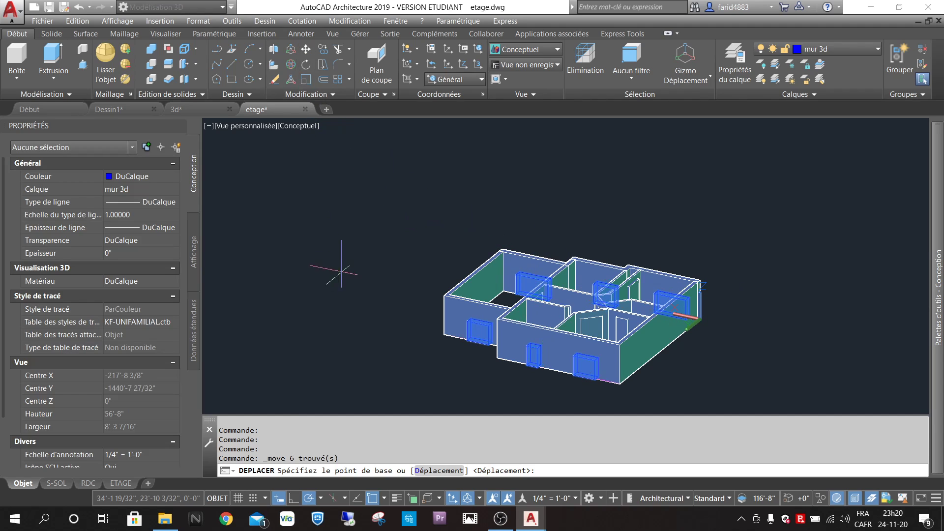
click(367, 334)
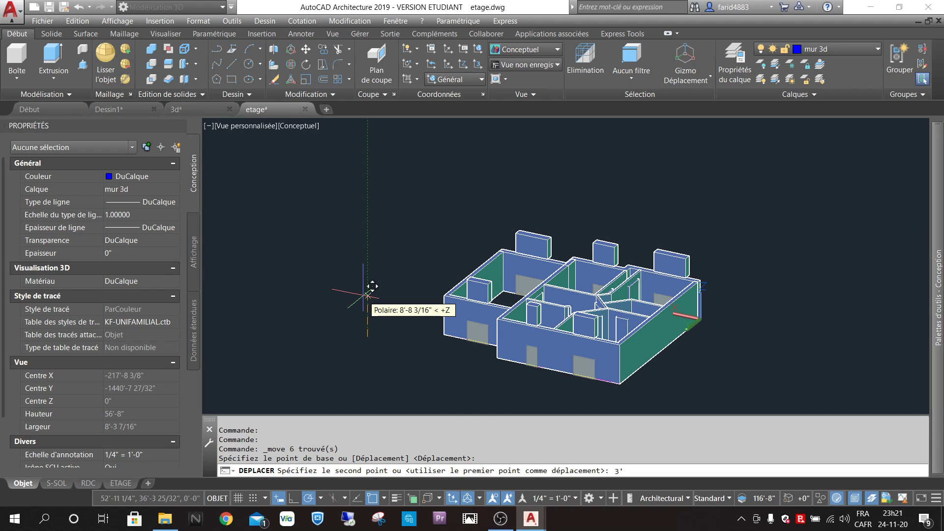
key(Return)
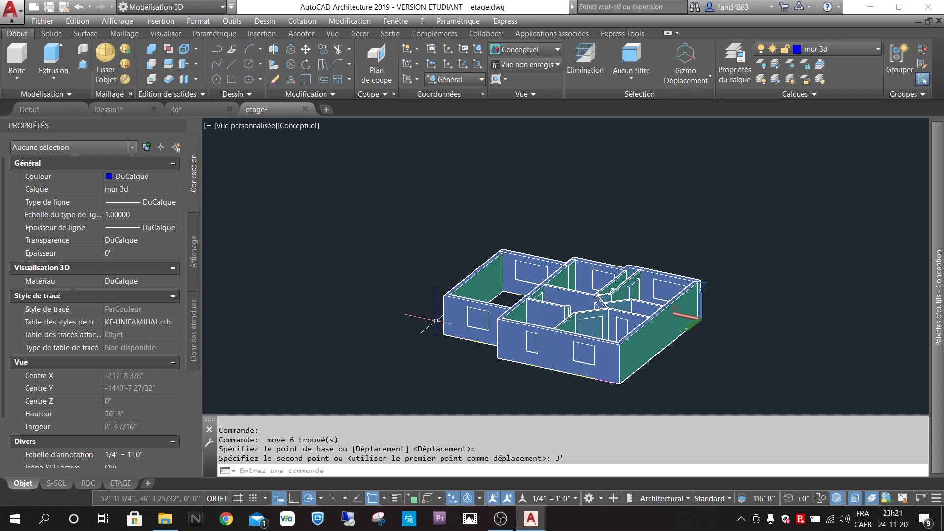
shift+middle_drag(516, 327, 369, 321)
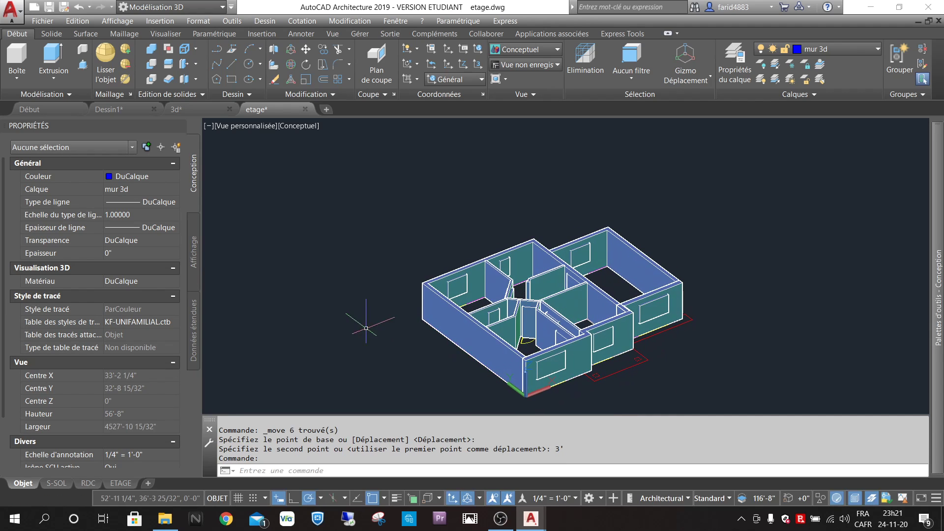
click(152, 64)
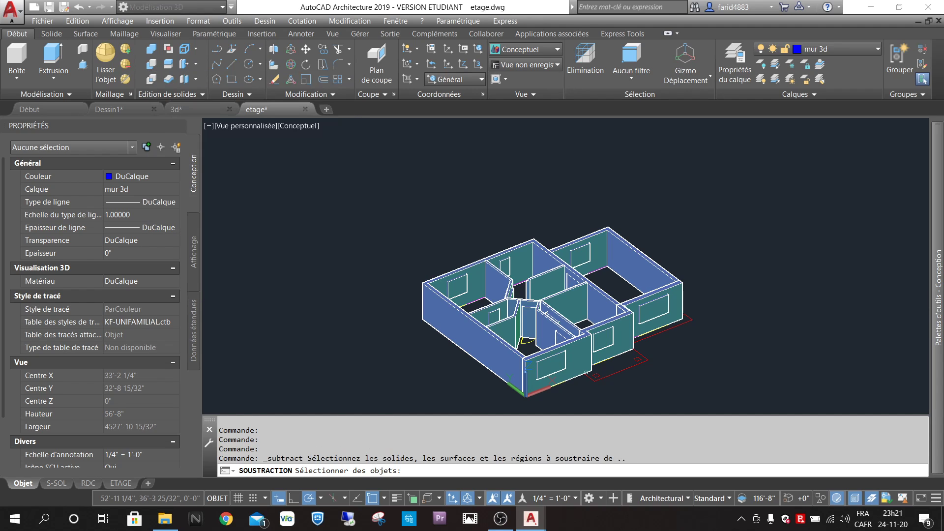
click(576, 342)
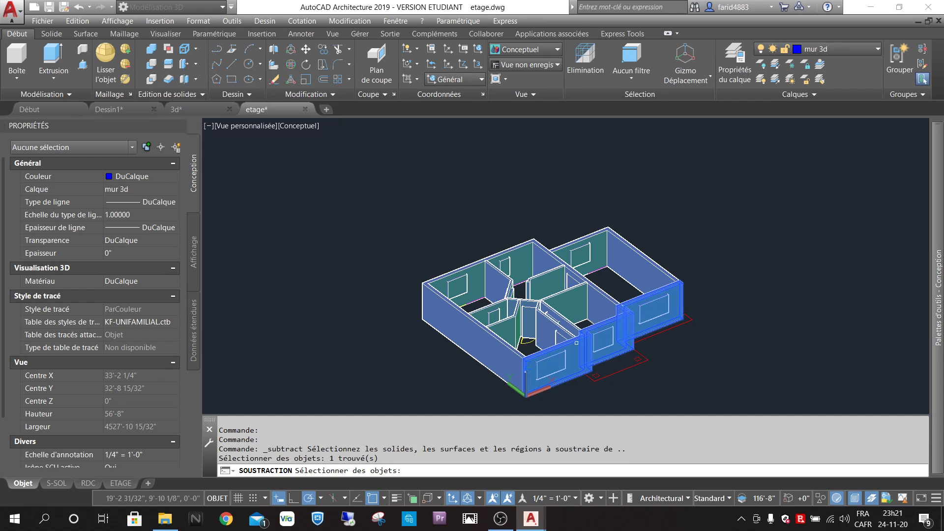
key(Return)
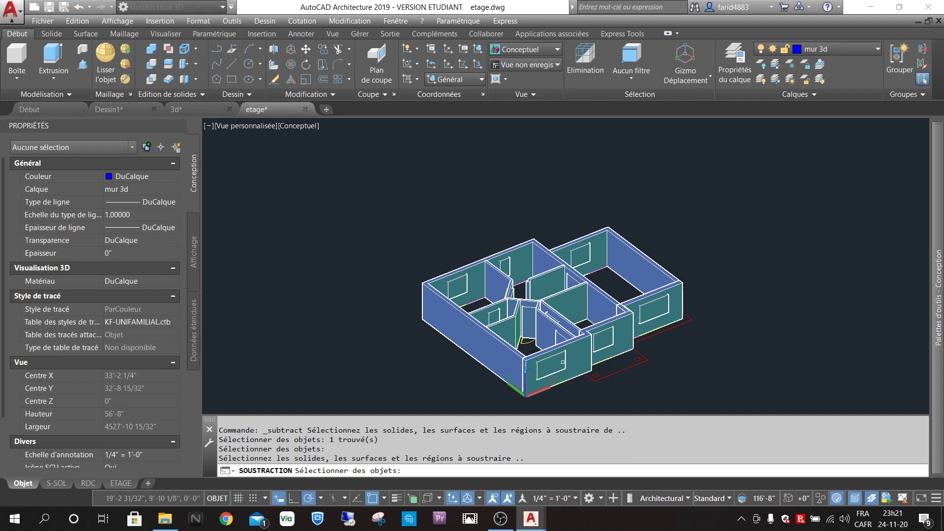
click(557, 360)
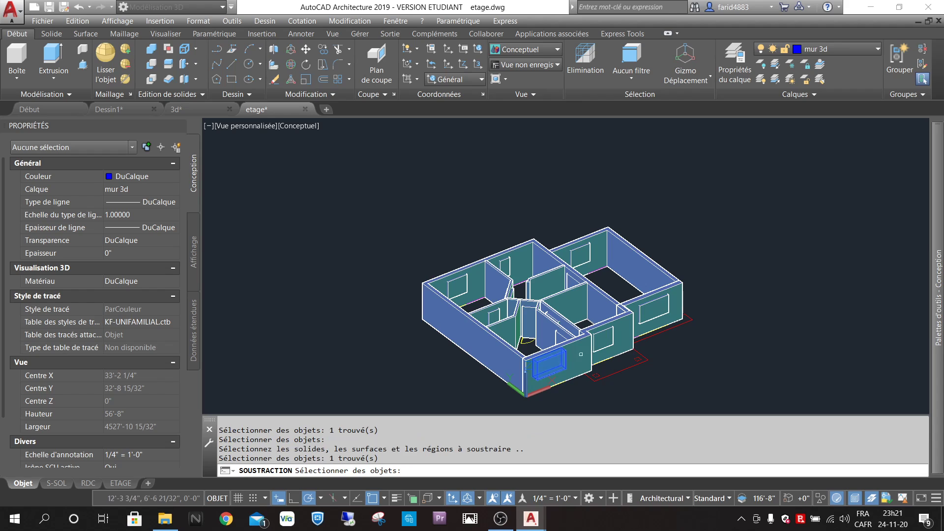
click(612, 337)
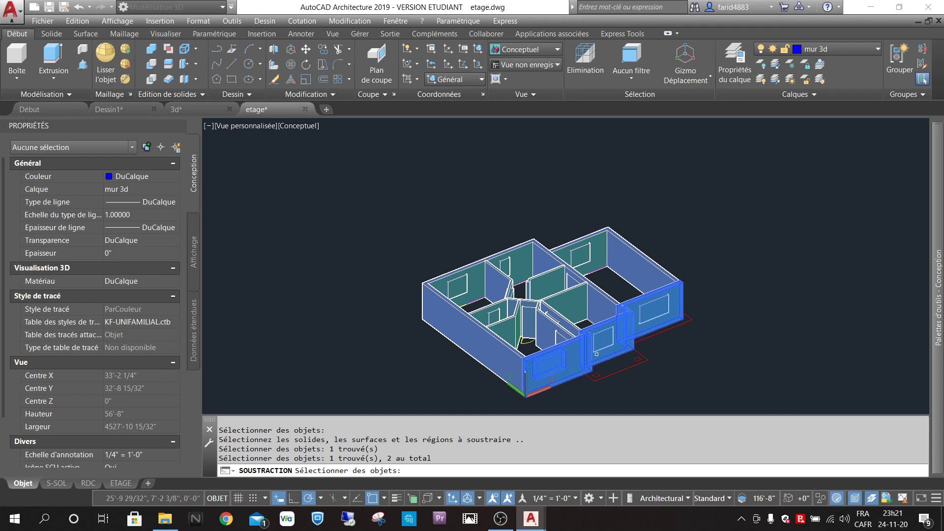
key(Escape)
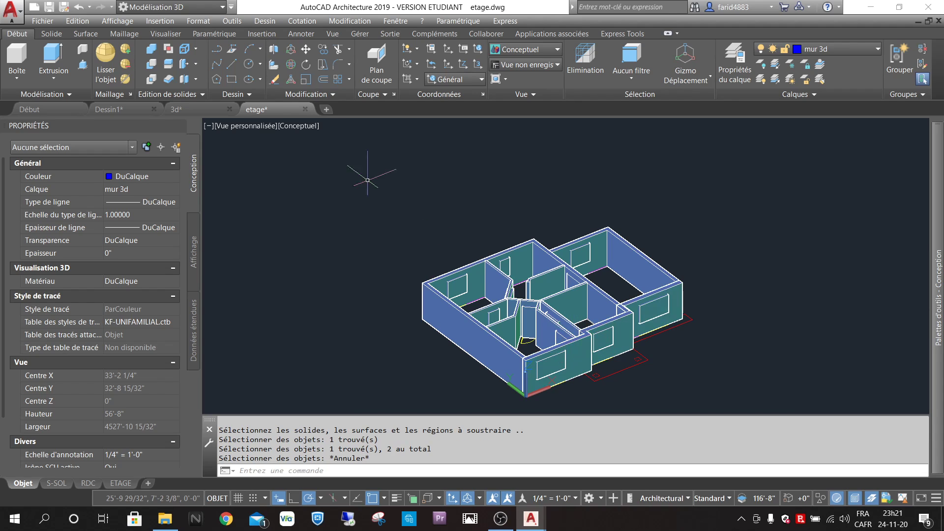
Subtract the window box nearest the origin corner from the front exterior wall solid to cut its opening.
click(152, 64)
click(581, 341)
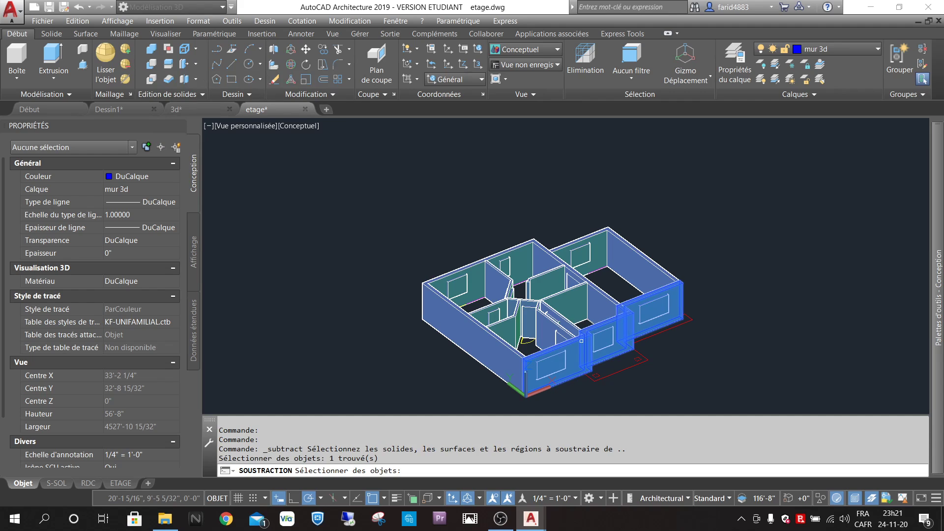
key(Return)
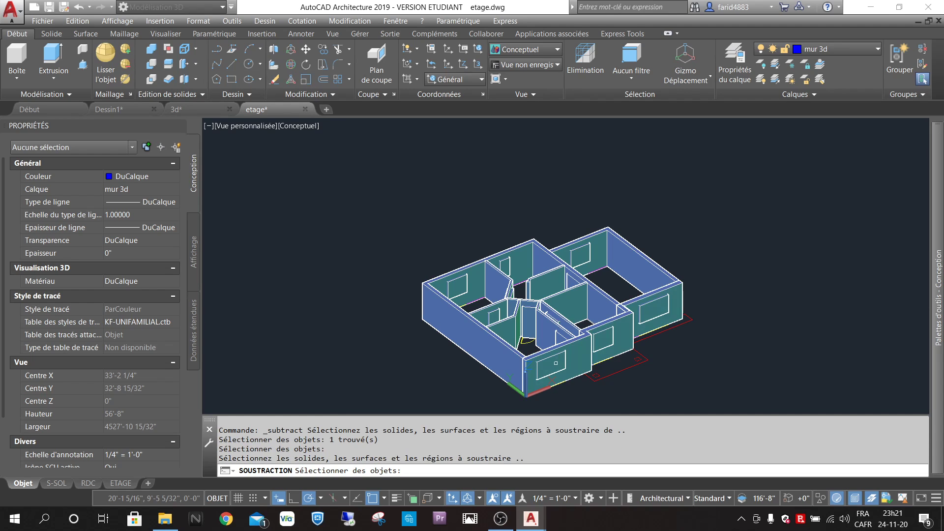
click(555, 363)
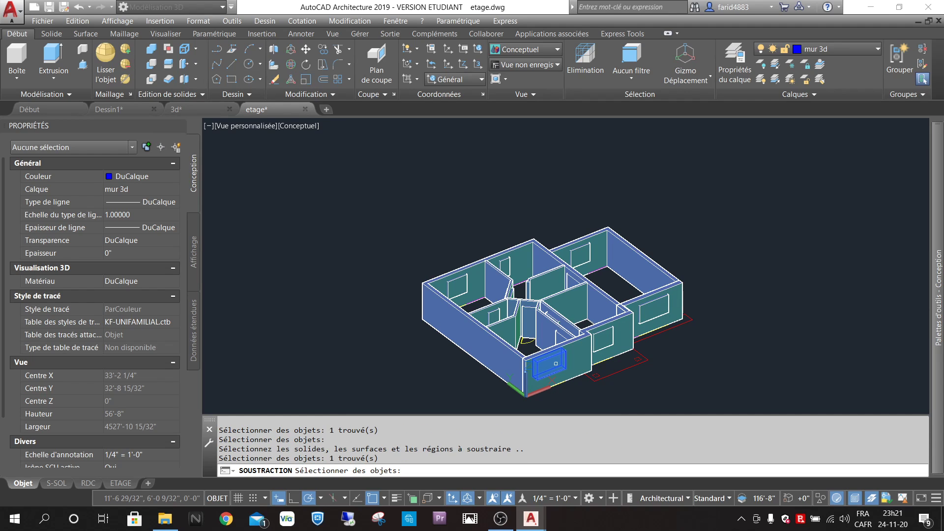
key(Return)
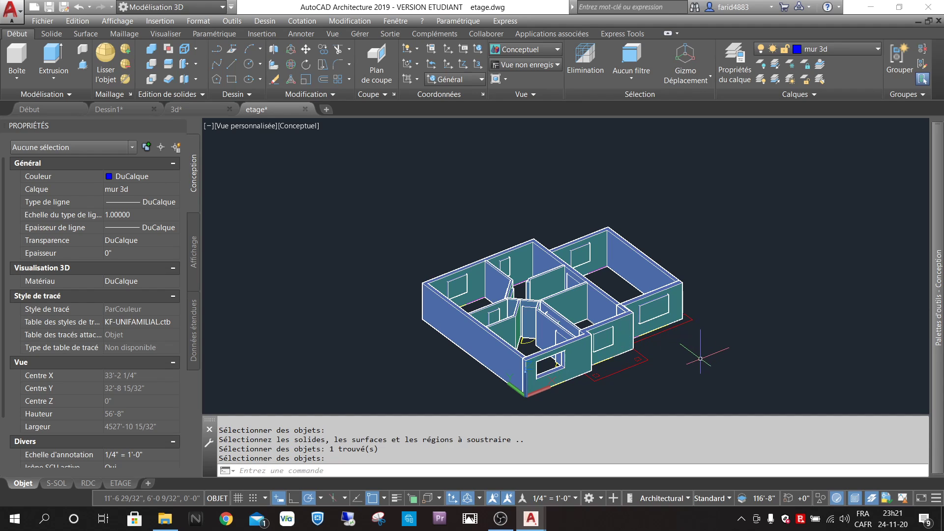
Subtract the middle front window box from the front exterior wall solid to cut its opening.
key(Return)
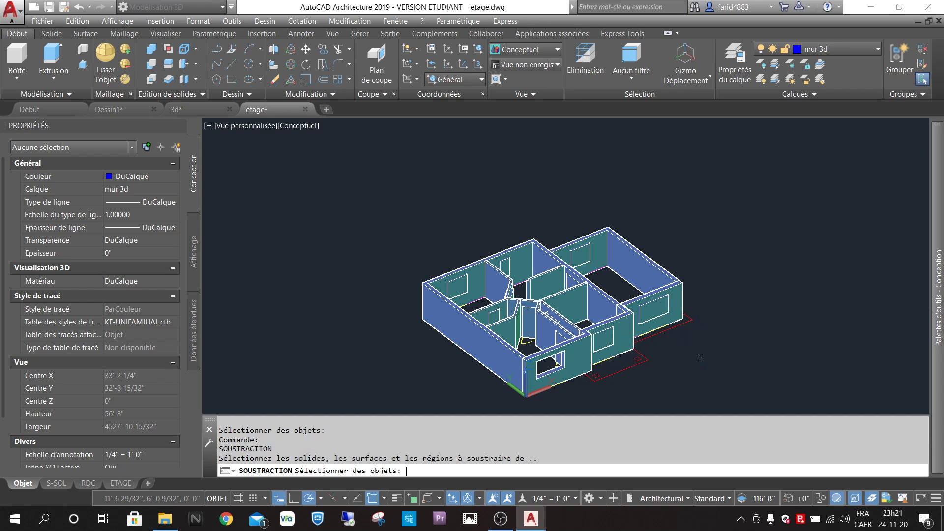
click(628, 321)
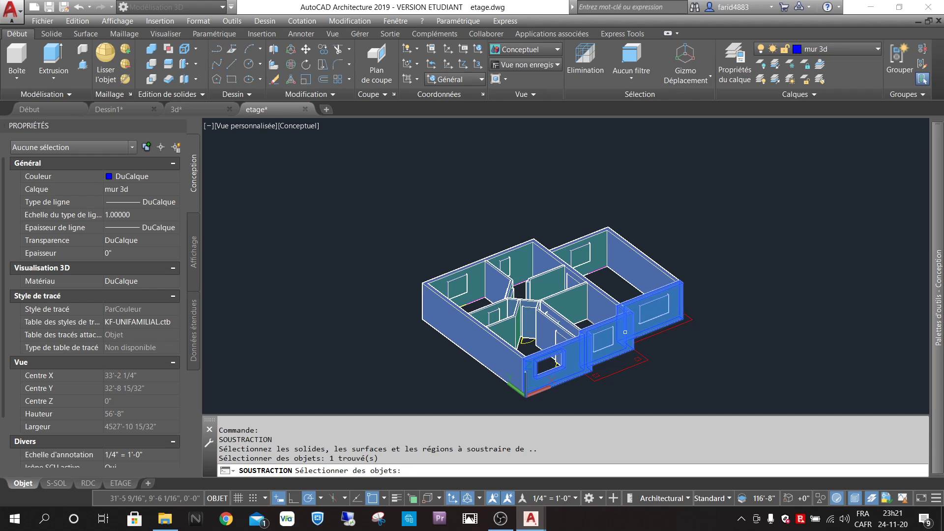
key(Return)
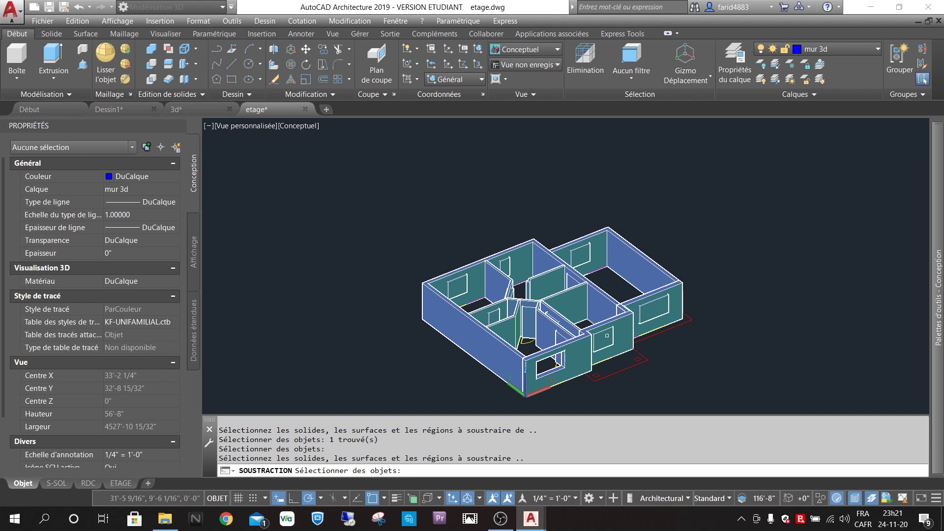
click(607, 335)
key(Return)
Subtract the large window box at the far end of the front exterior wall from the wall solid.
key(Return)
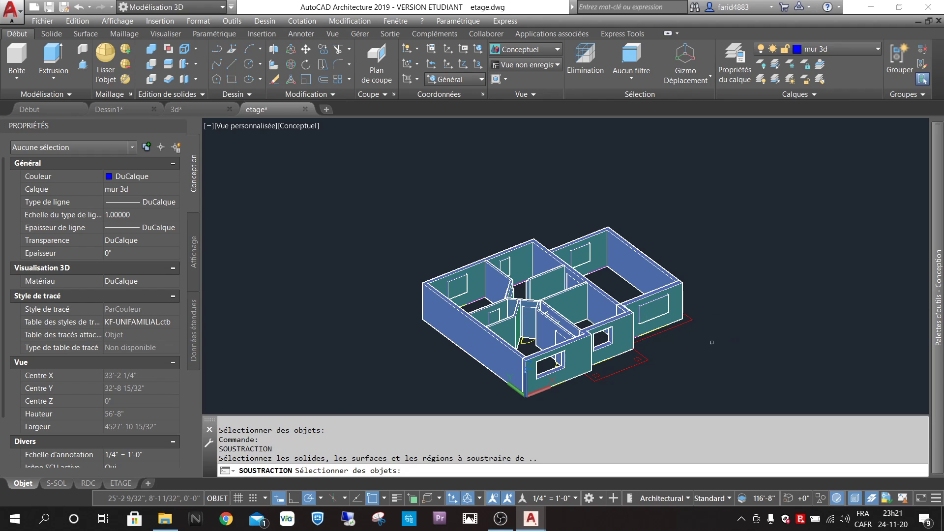
click(681, 285)
key(Return)
click(666, 300)
key(Return)
Subtract the door box from the interior wall between the origin-corner room and the stairs.
shift+middle_drag(677, 345, 765, 337)
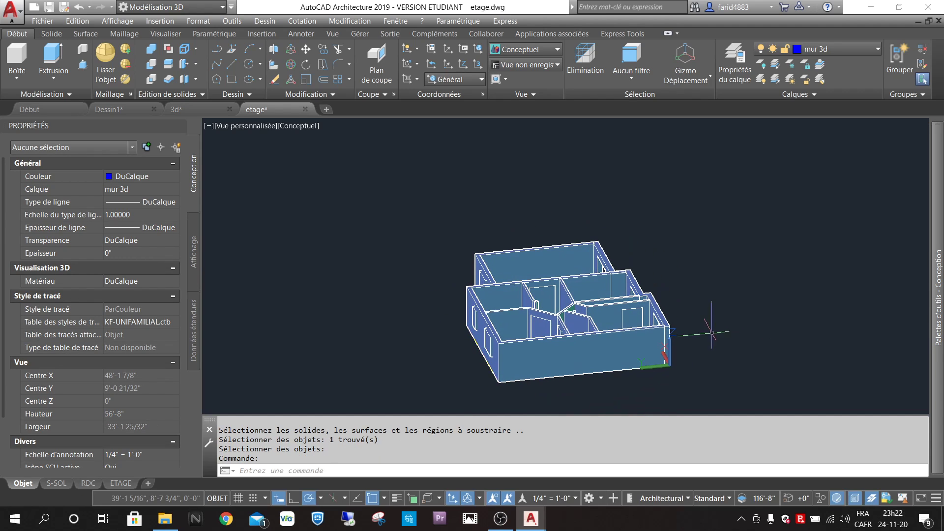
key(Return)
click(599, 309)
key(Return)
click(636, 319)
key(Return)
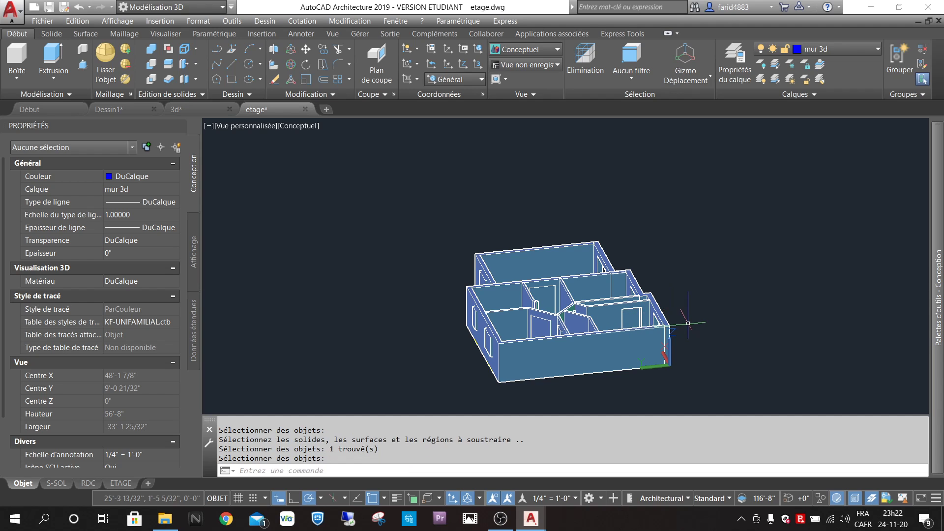
Subtract the large door box from the central interior wall facing the rear corner room.
shift+middle_drag(696, 322, 716, 337)
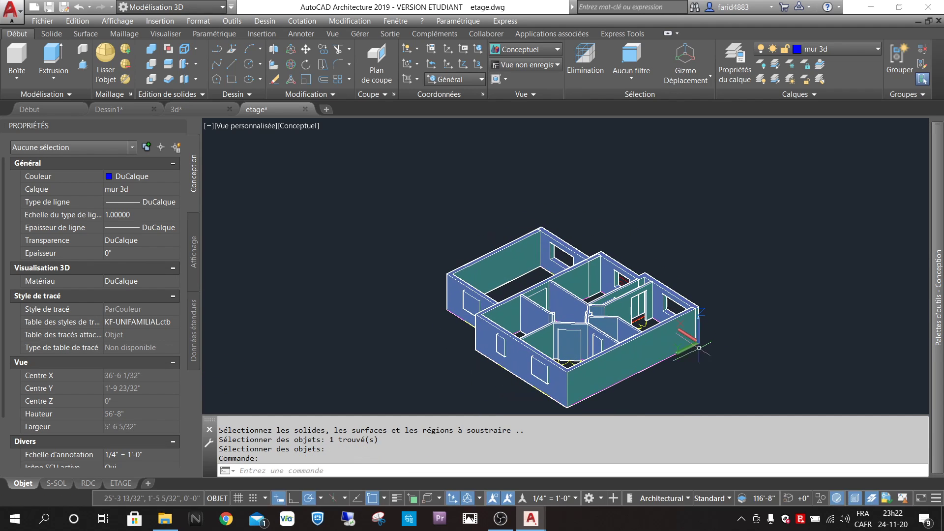
key(Return)
click(551, 344)
key(Return)
click(568, 344)
key(Return)
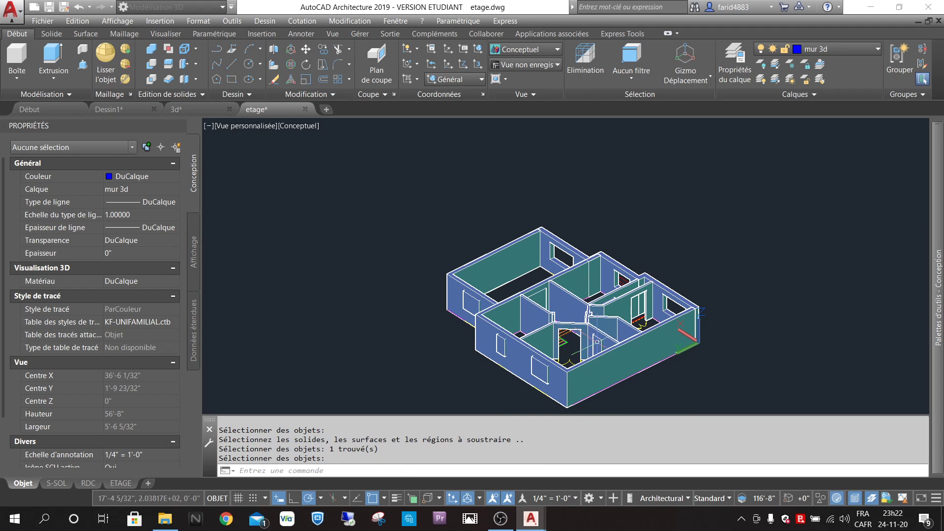
Cut the door opening in the adjoining interior wall by subtracting its narrow box near the rear corner room.
key(Return)
click(597, 335)
key(Return)
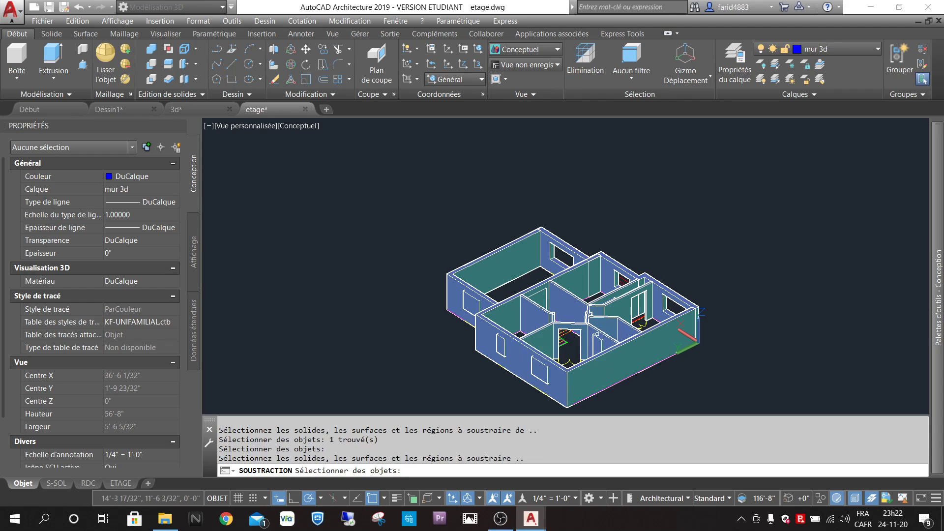
click(574, 342)
key(Return)
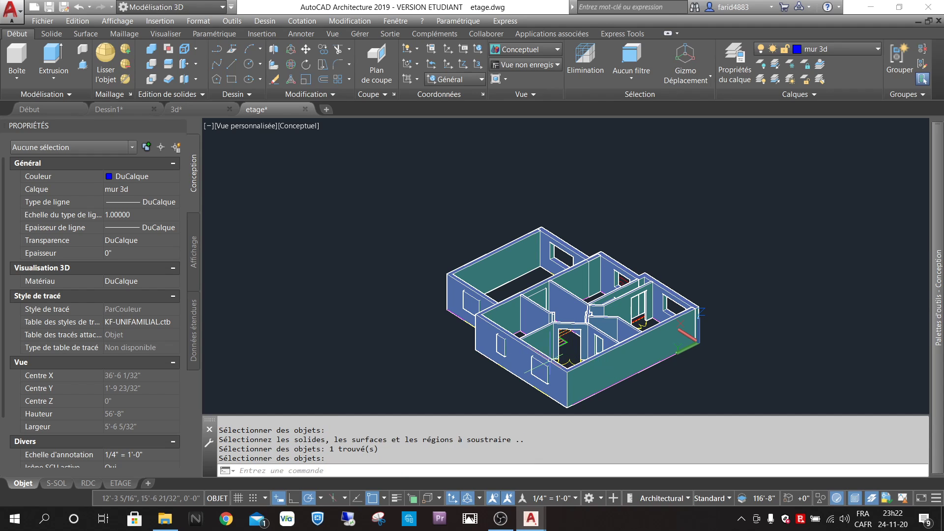
Subtract the rear window box nearest the outer corner from the rear exterior wall solid.
key(Return)
click(552, 364)
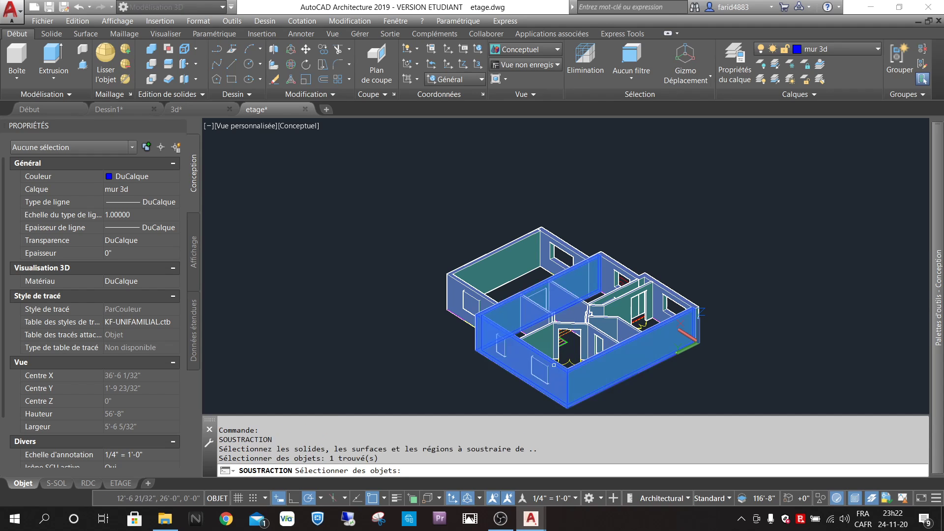
key(Return)
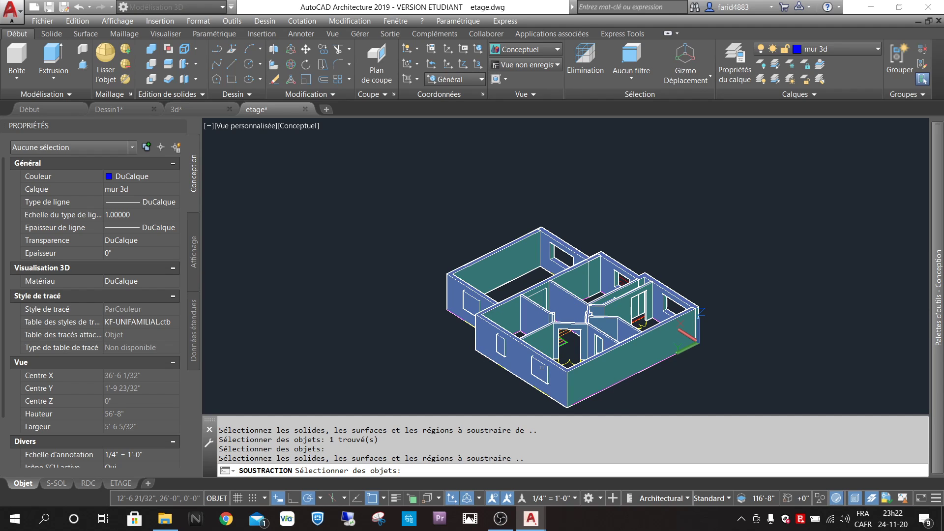
click(542, 367)
key(Return)
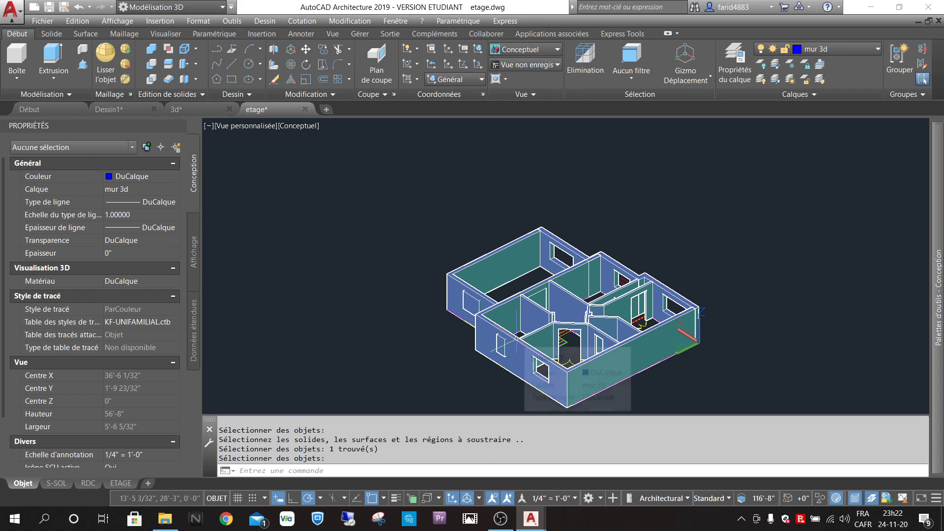
Subtract the narrow rear window box from the rear exterior wall solid.
key(Return)
click(497, 343)
key(Return)
click(500, 345)
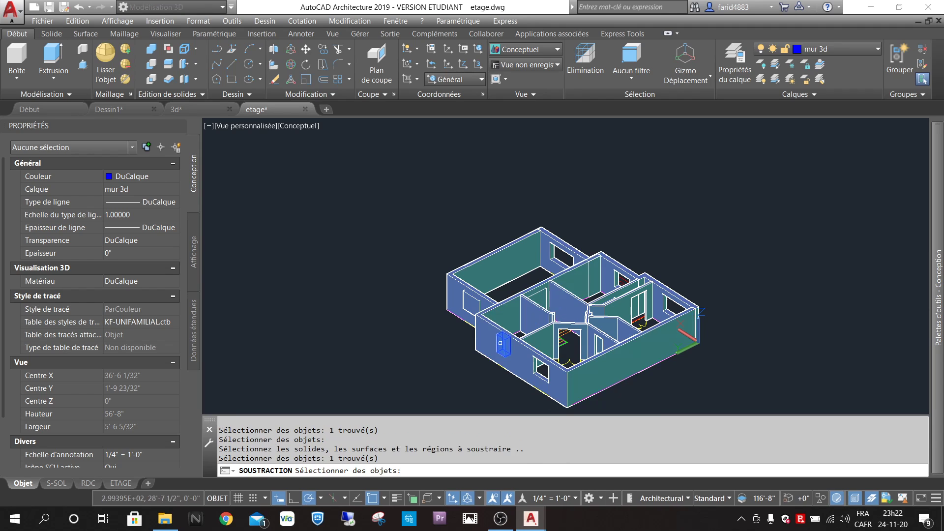
key(Return)
Subtract the window box in the recessed wing's rear exterior wall to cut the last rear window opening.
scroll(519, 347, down, 2)
shift+middle_drag(531, 344, 650, 322)
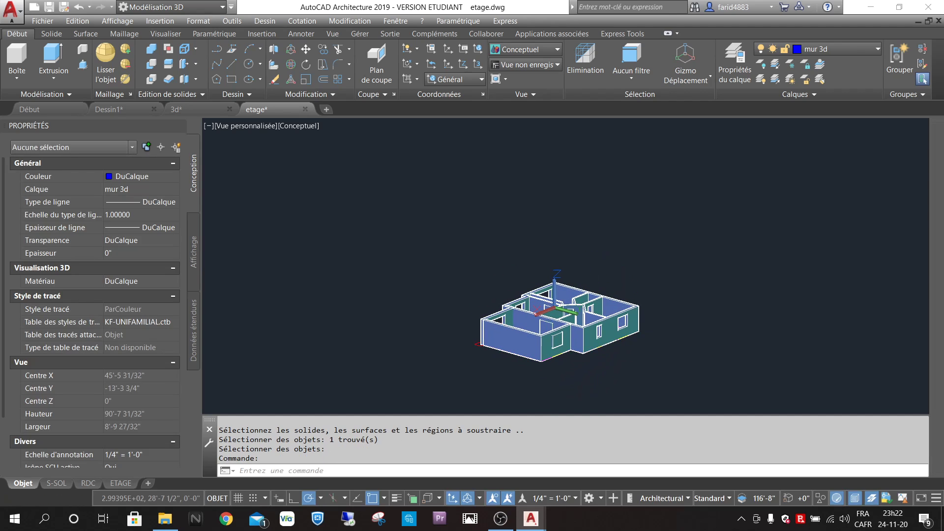
key(Return)
click(548, 333)
key(Return)
click(556, 338)
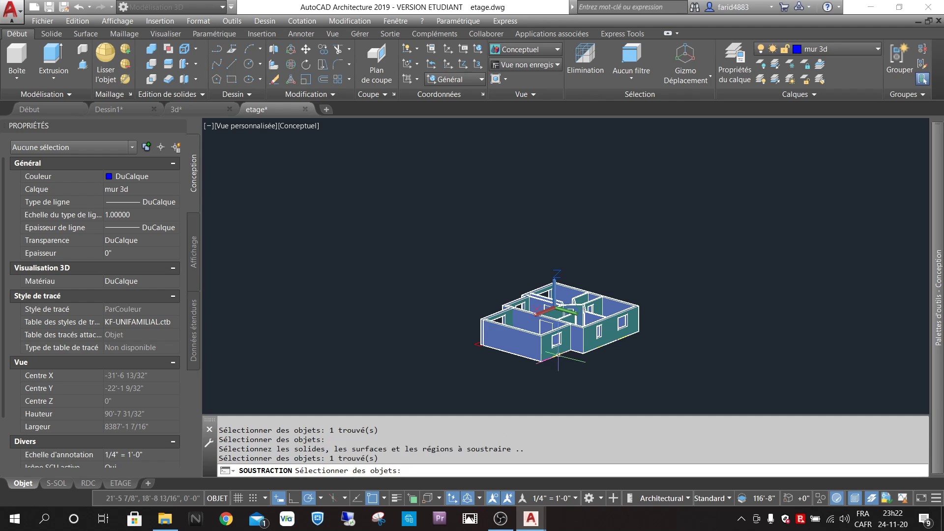
key(Return)
Subtract the door box from the long interior wall separating the recessed wing from the other rooms.
shift+middle_drag(570, 348, 564, 387)
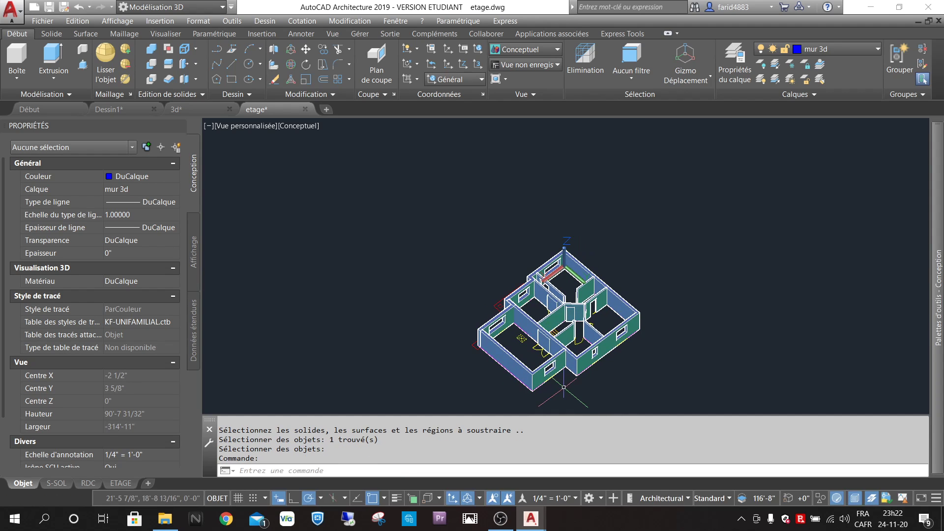
key(Return)
click(555, 342)
key(Return)
click(545, 339)
key(Return)
Subtract the door box from the bent hallway wall at the centre of the floor.
key(Return)
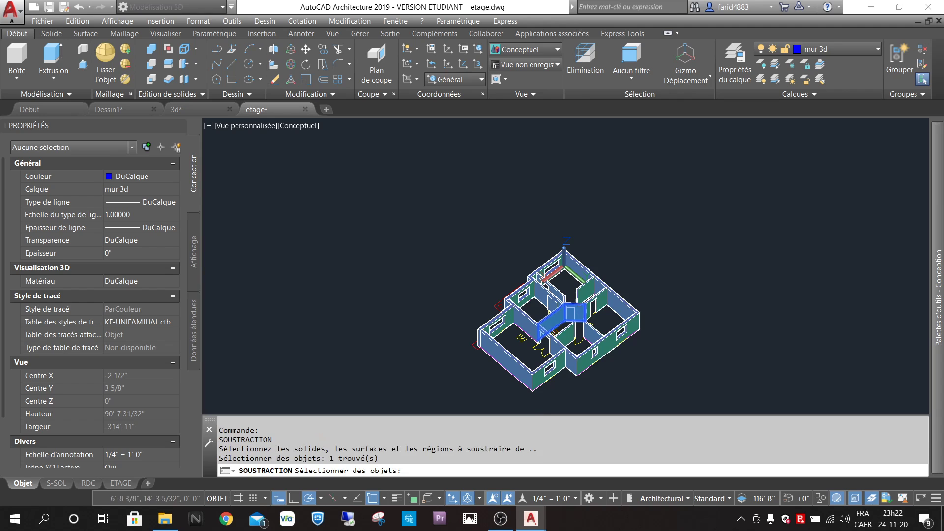
click(555, 342)
key(Return)
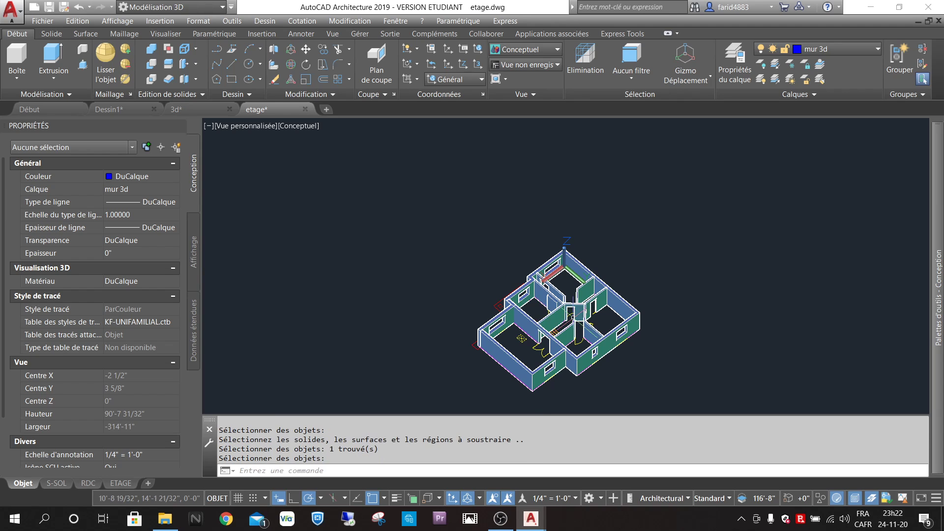
Subtract the door box from the interior wall between the middle front room and the stairs.
scroll(576, 310, up, 6)
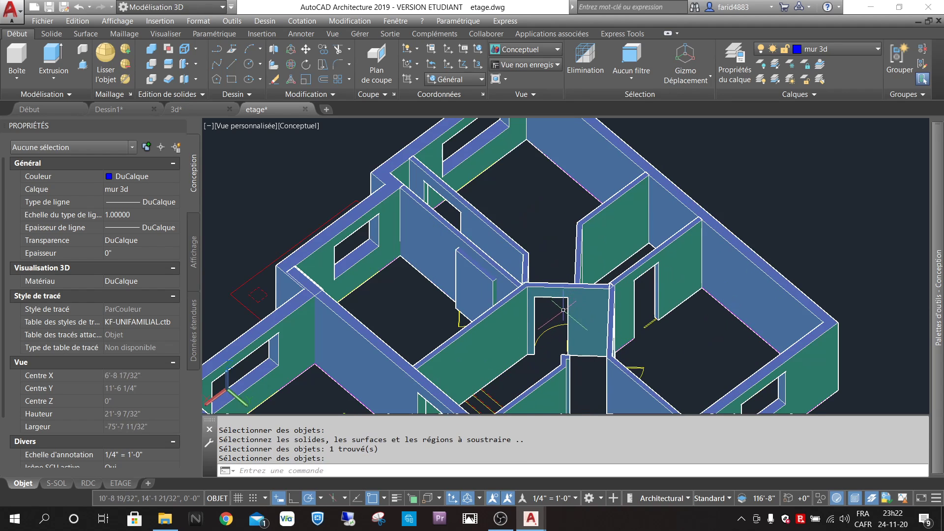
key(Return)
click(448, 238)
key(Return)
click(491, 261)
key(Return)
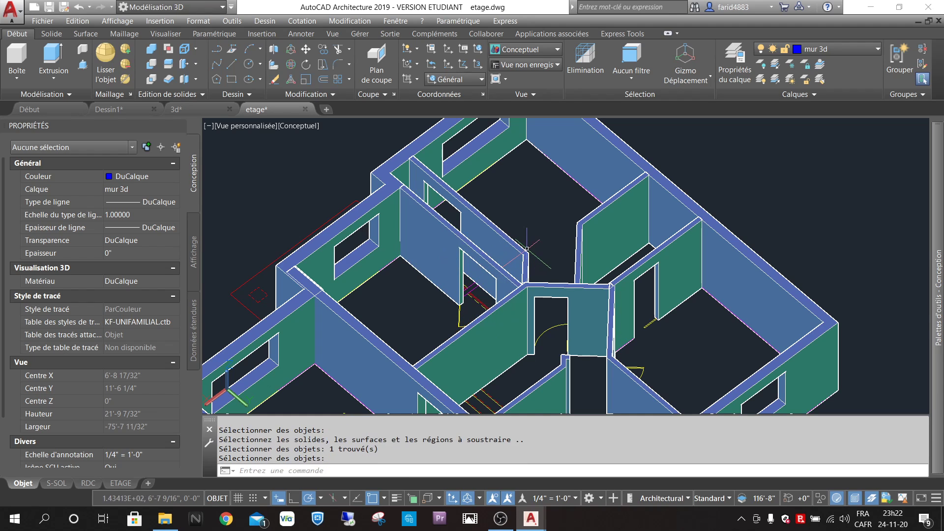
Inspect the window and door openings in the walls from several sides and close up.
shift+middle_drag(529, 247, 625, 231)
scroll(591, 224, down, 4)
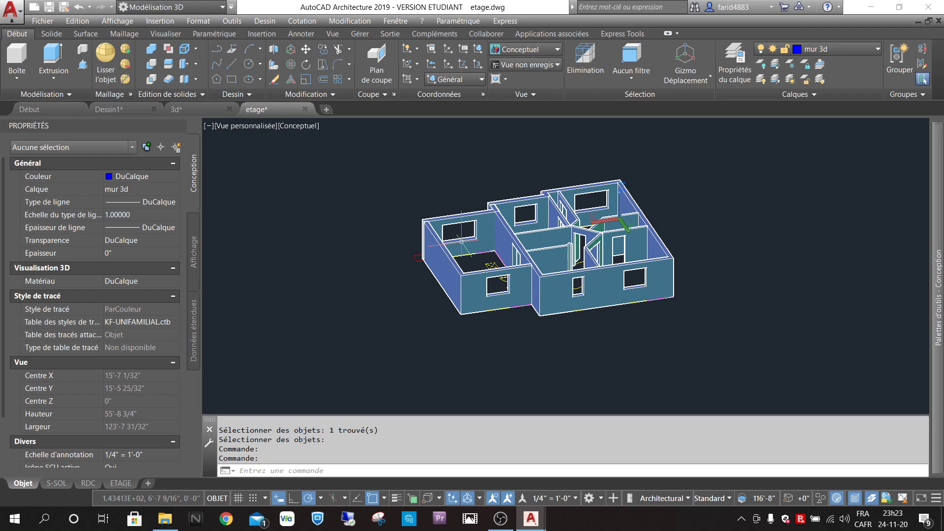
shift+middle_drag(461, 236, 453, 247)
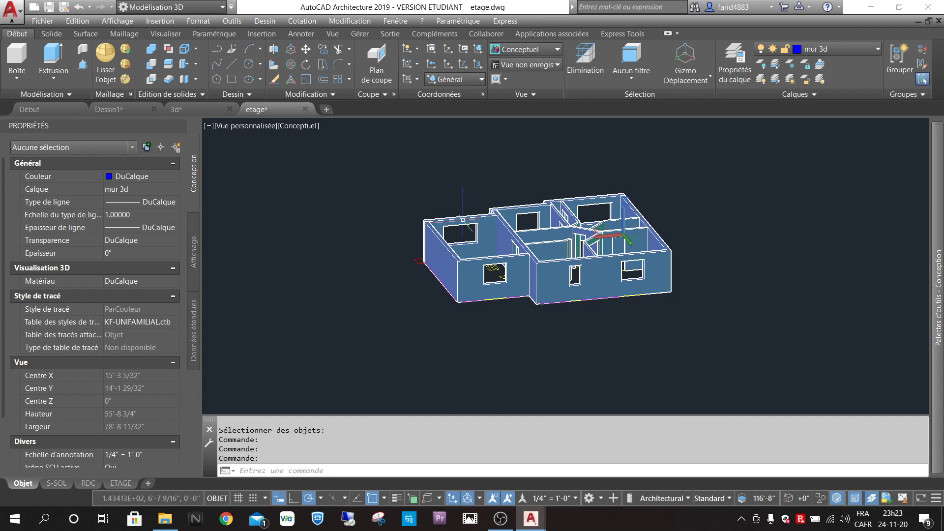
scroll(453, 247, up, 5)
scroll(453, 247, up, 3)
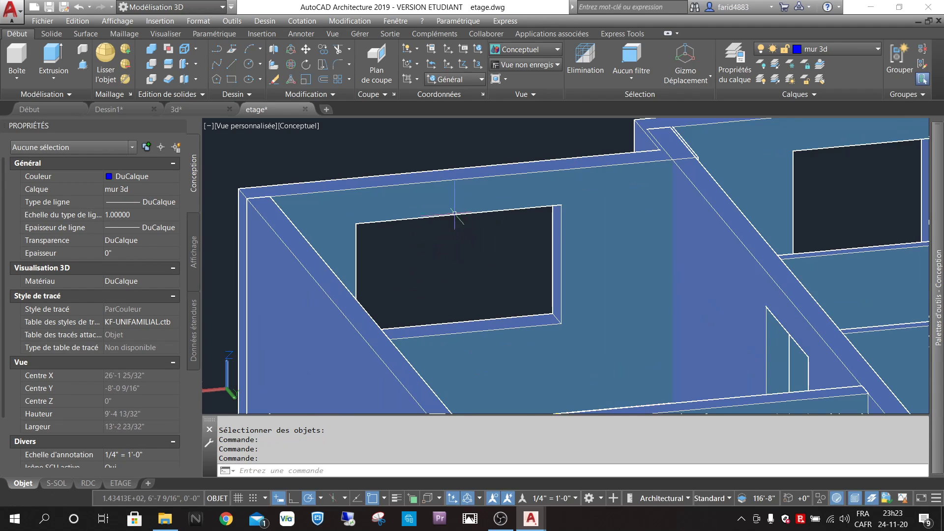
mouse_move(511, 245)
shift+middle_down()
mouse_move(506, 264)
mouse_move(485, 257)
mouse_move(497, 250)
shift+middle_up()
shift+middle_drag(597, 267, 667, 216)
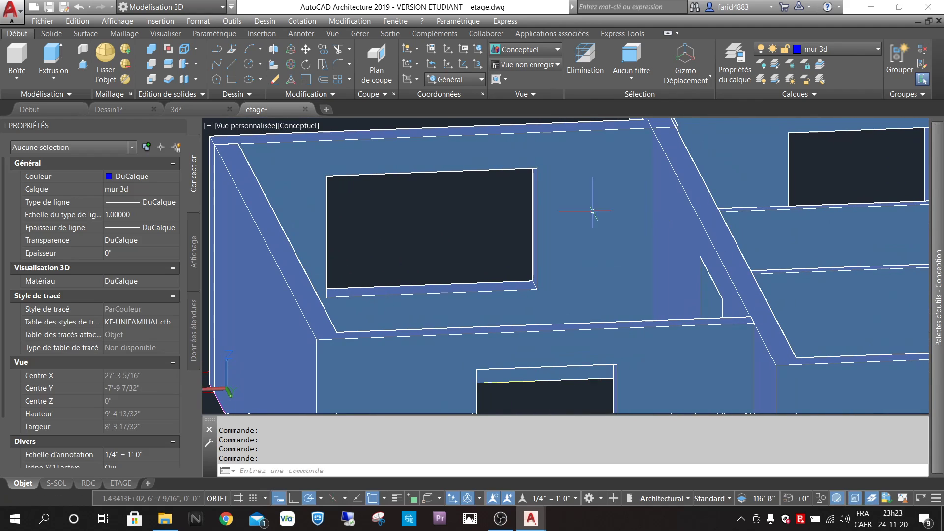
scroll(552, 221, down, 6)
shift+middle_drag(736, 234, 760, 216)
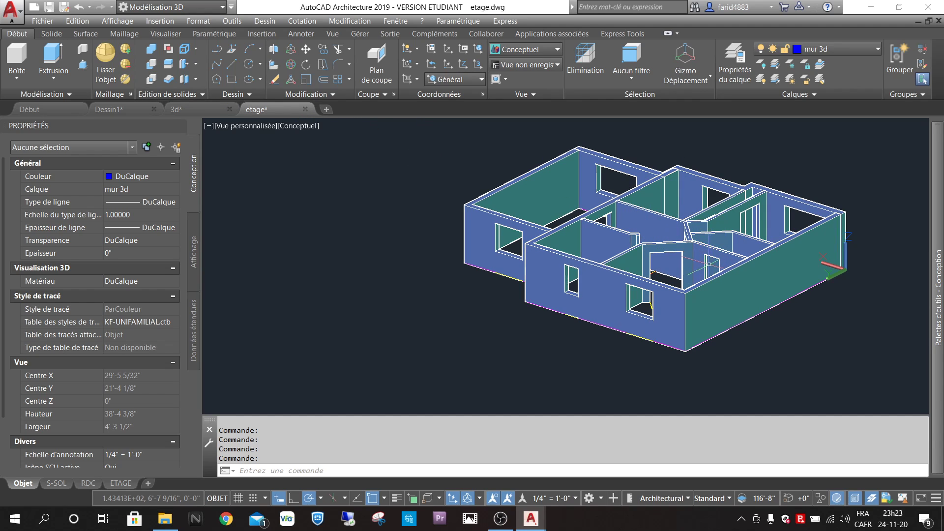
shift+middle_drag(723, 264, 736, 257)
key(Return)
click(730, 265)
key(Return)
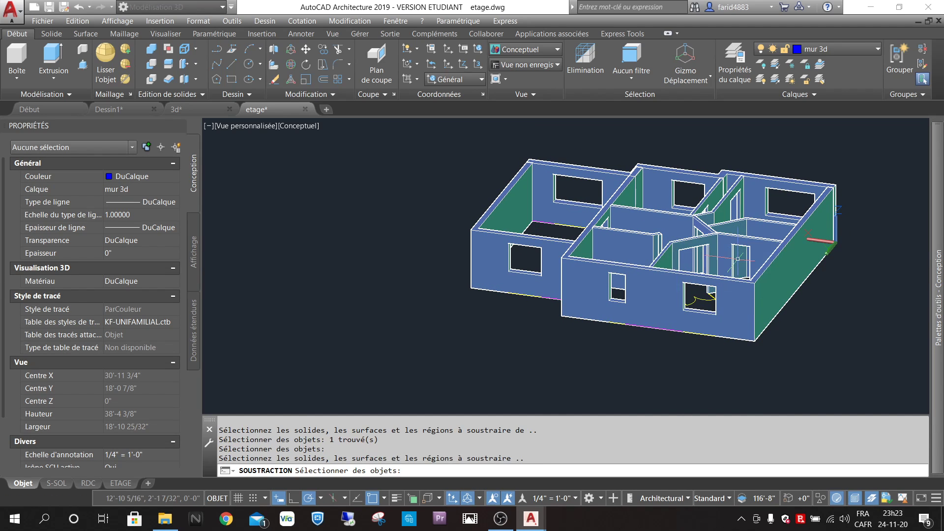
key(Escape)
shift+middle_drag(743, 254, 765, 249)
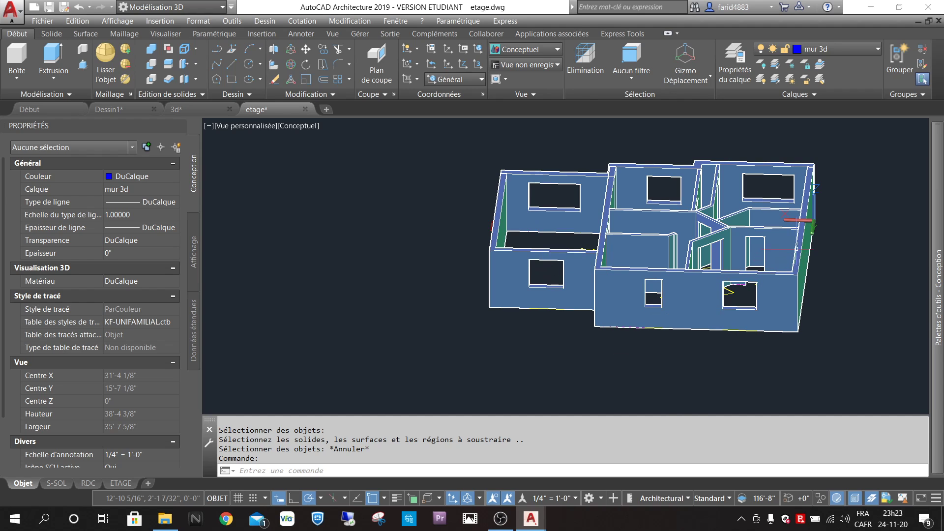
middle_drag(785, 240, 619, 263)
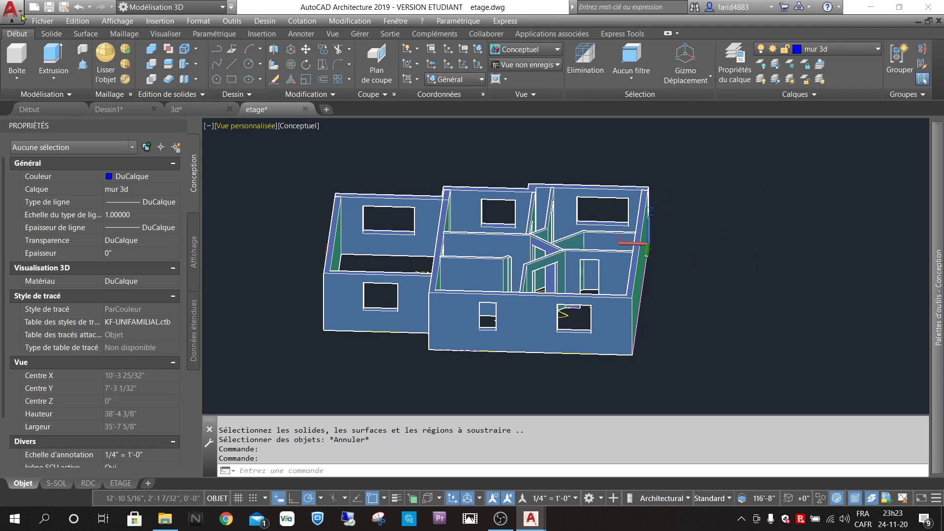
click(500, 519)
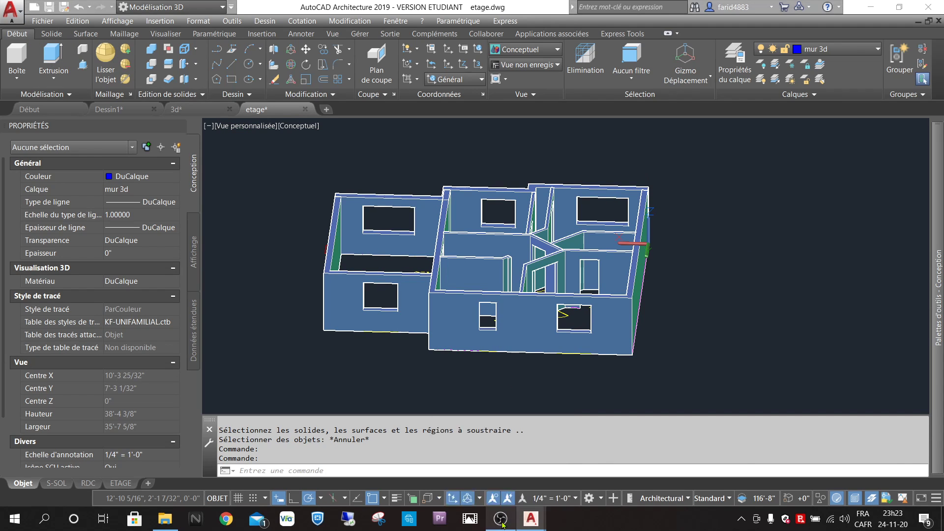